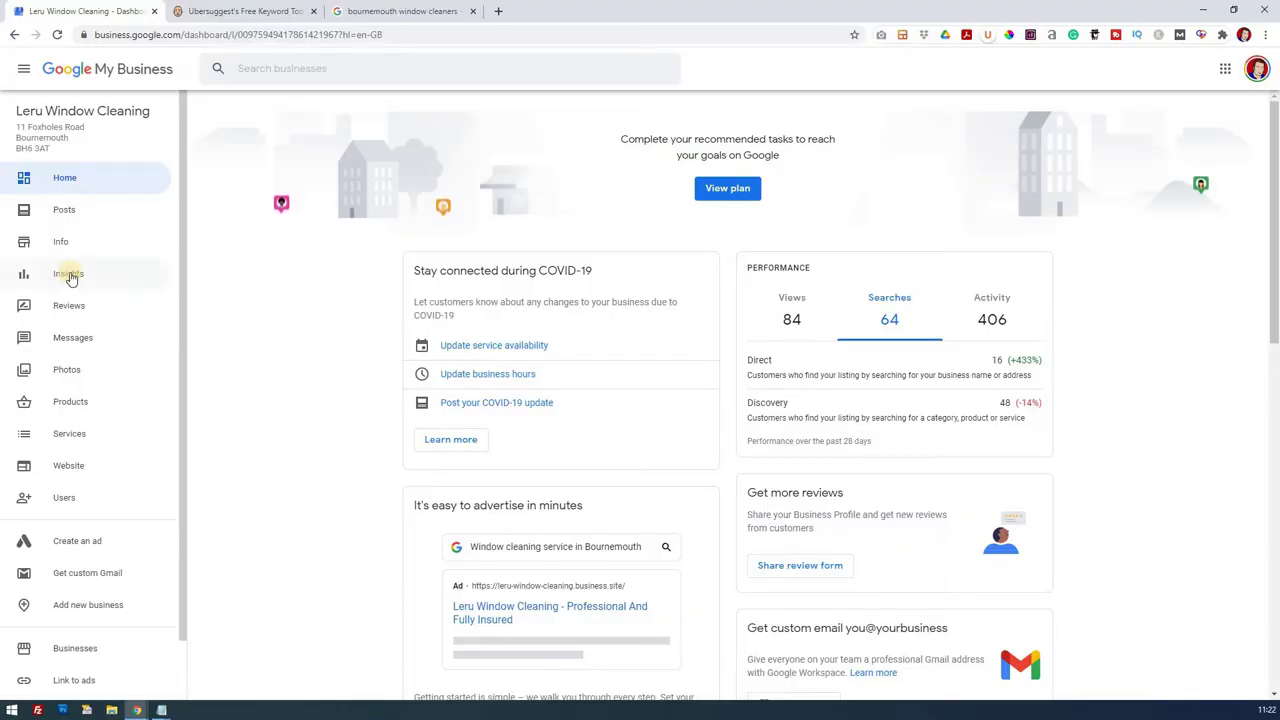
{"action": "left_click", "coordinate": [70, 278]}
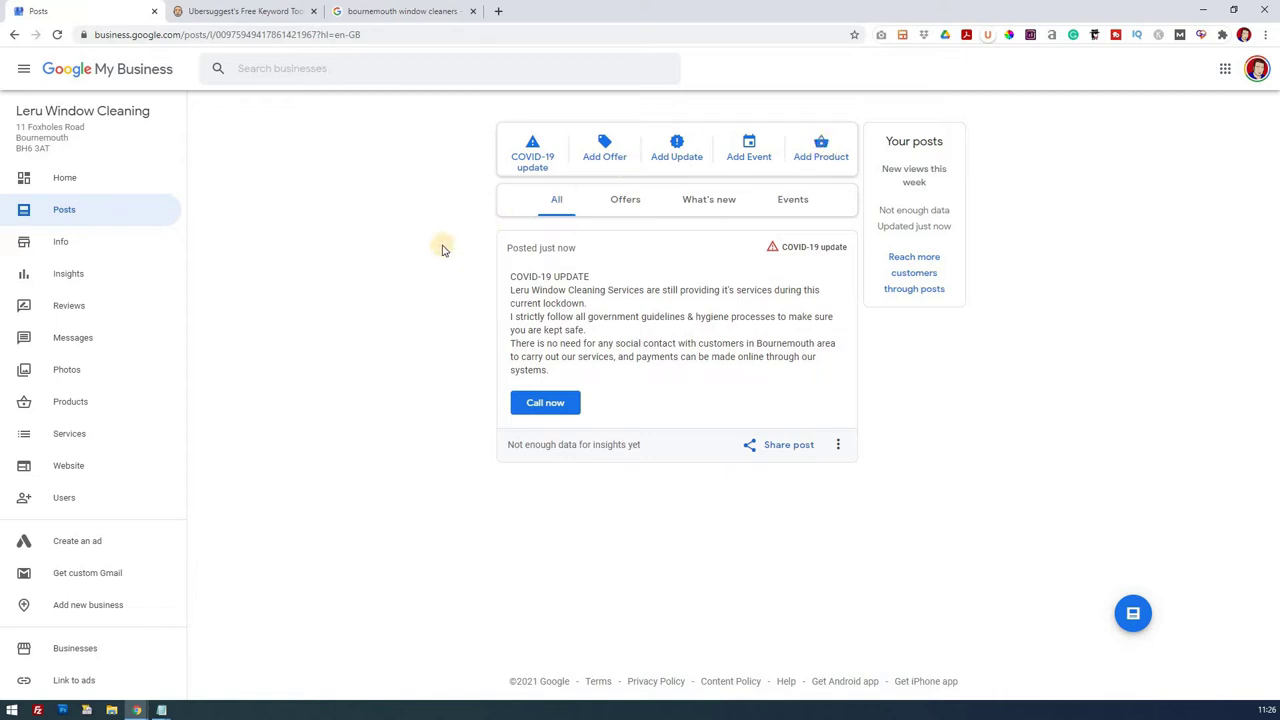
{"action": "left_click", "coordinate": [676, 151]}
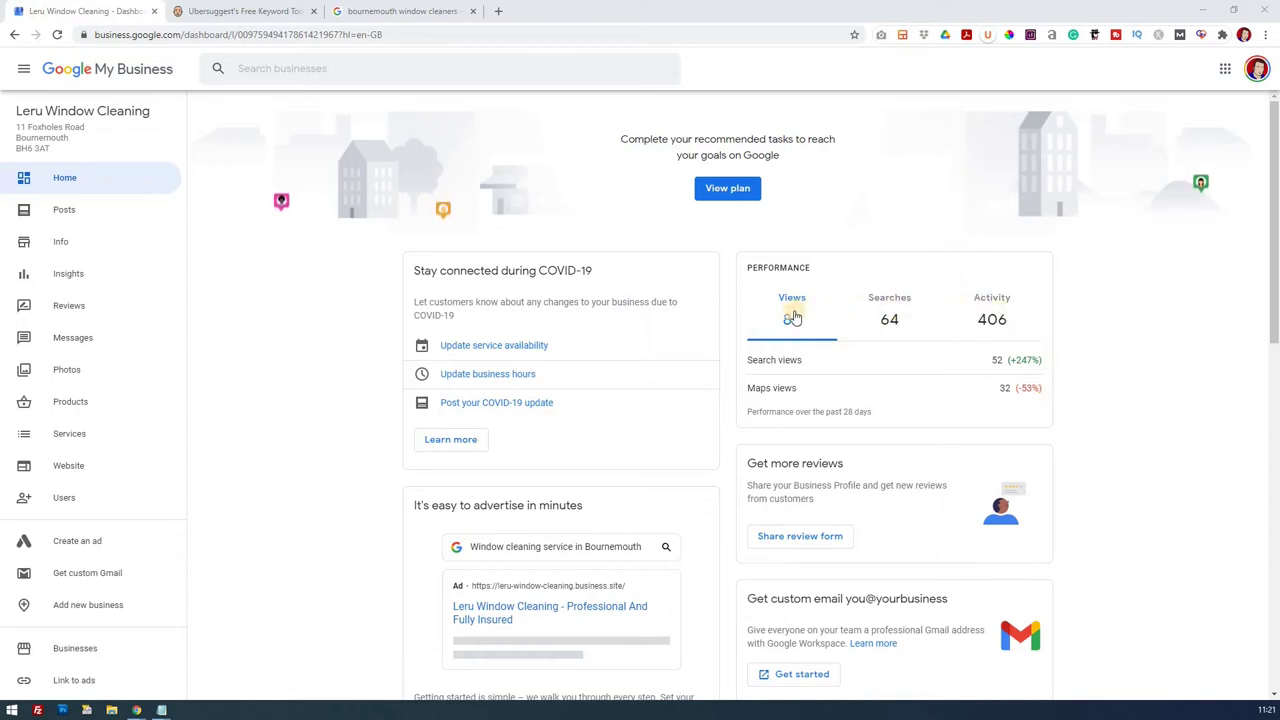
View the searches performance on the business dashboard and look over the Insights report
{"action": "left_click", "coordinate": [930, 320]}
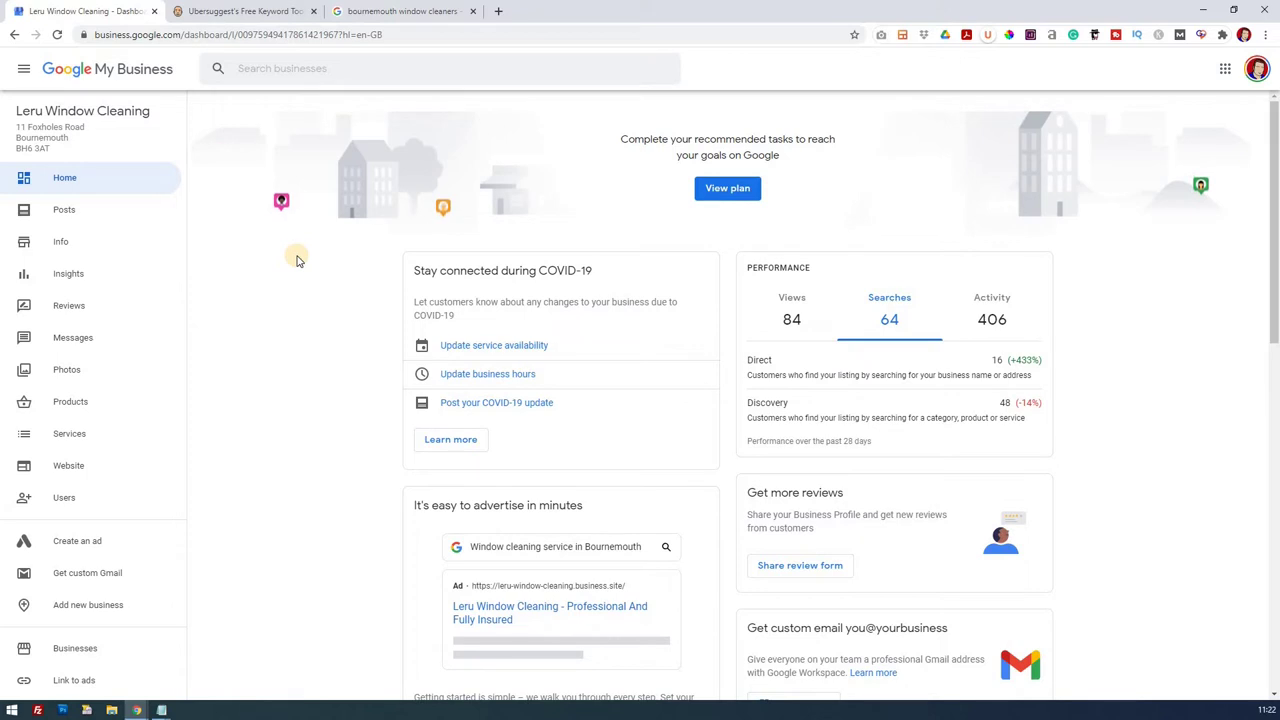
{"action": "left_click", "coordinate": [70, 276]}
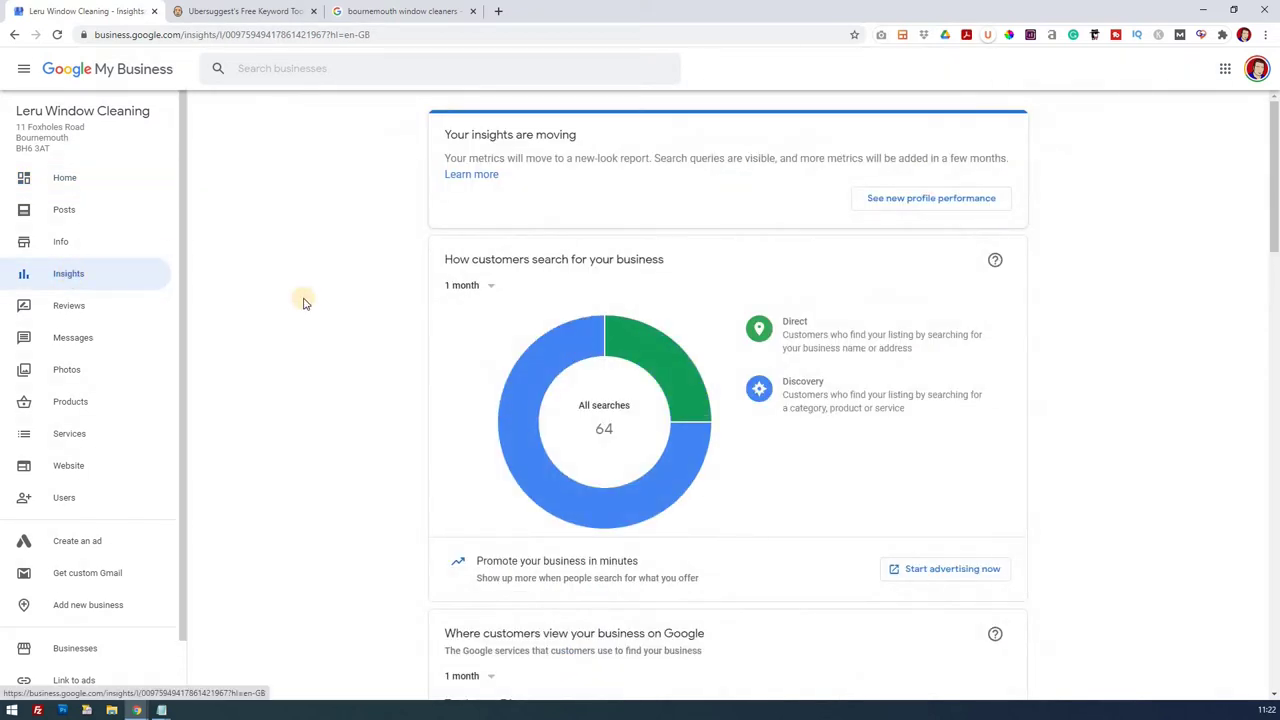
{"action": "mouse_move", "coordinate": [653, 430]}
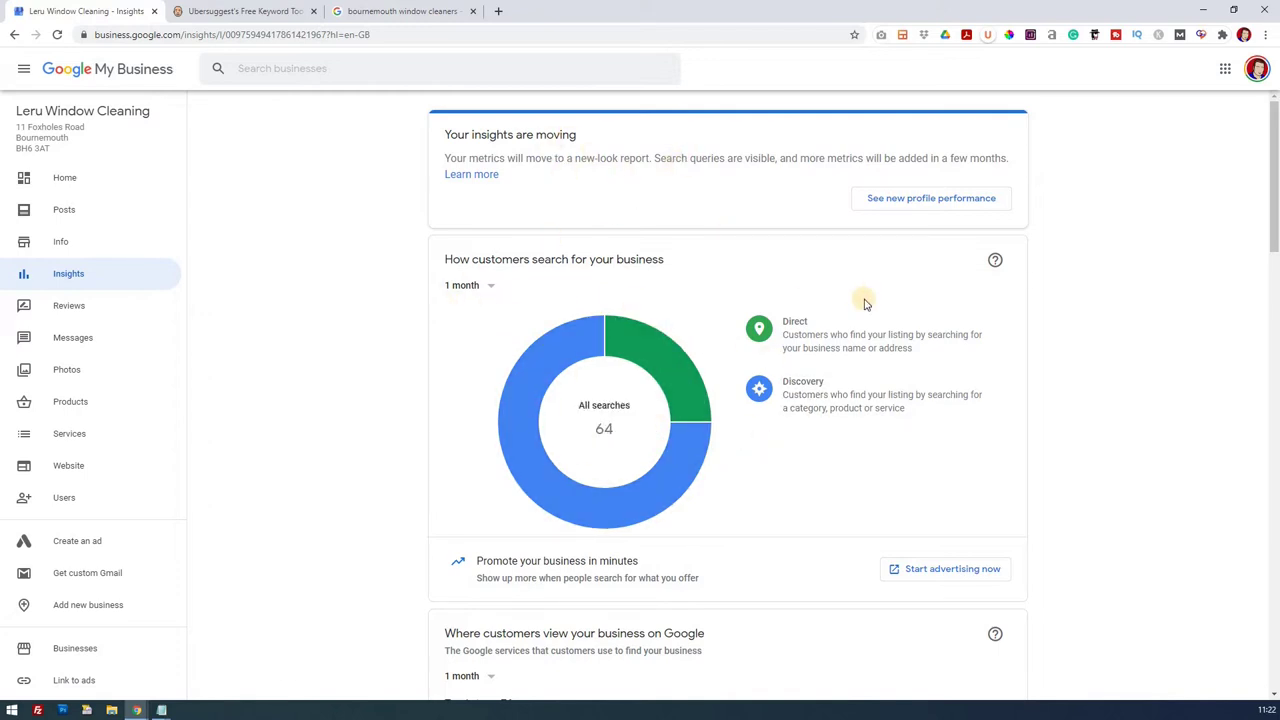
{"action": "scroll", "coordinate": [866, 303], "scroll_direction": "down", "scroll_amount": 4}
{"action": "scroll", "coordinate": [855, 295], "scroll_direction": "up", "scroll_amount": 4}
View the new profile performance report with its full searches breakdown, and close it
{"action": "left_click", "coordinate": [899, 201]}
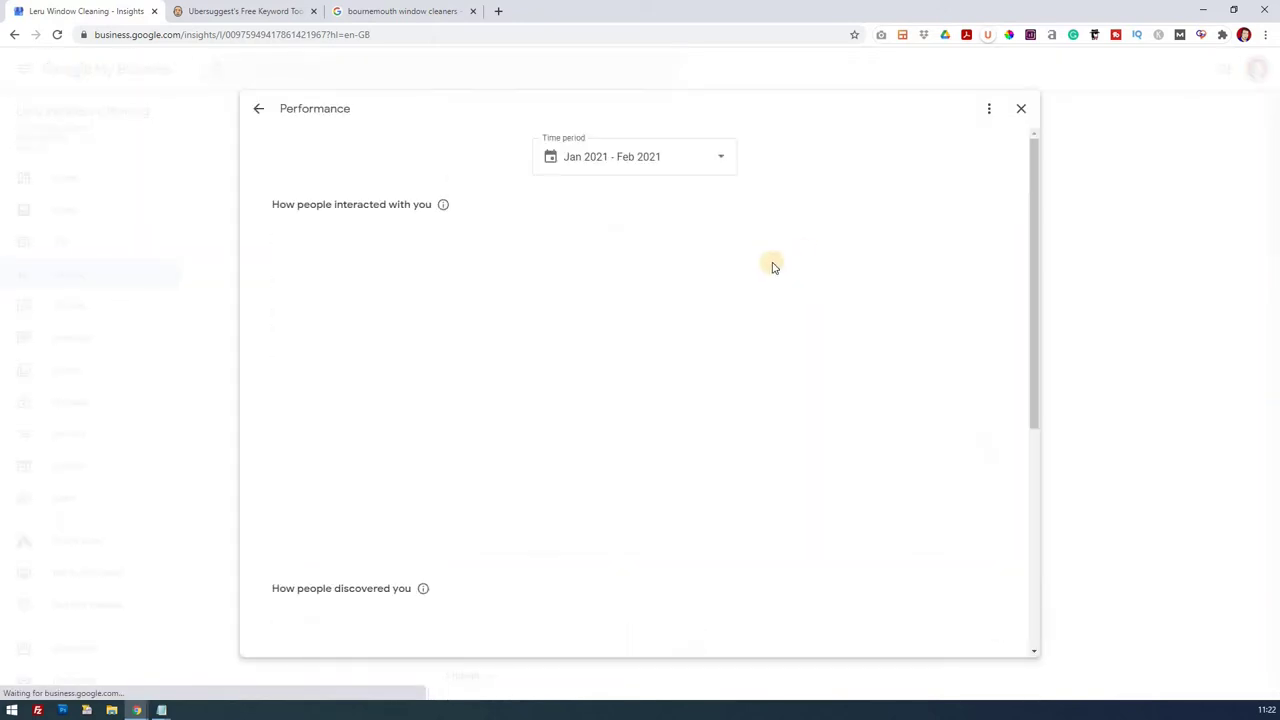
{"action": "scroll", "coordinate": [609, 343], "scroll_direction": "down", "scroll_amount": 3}
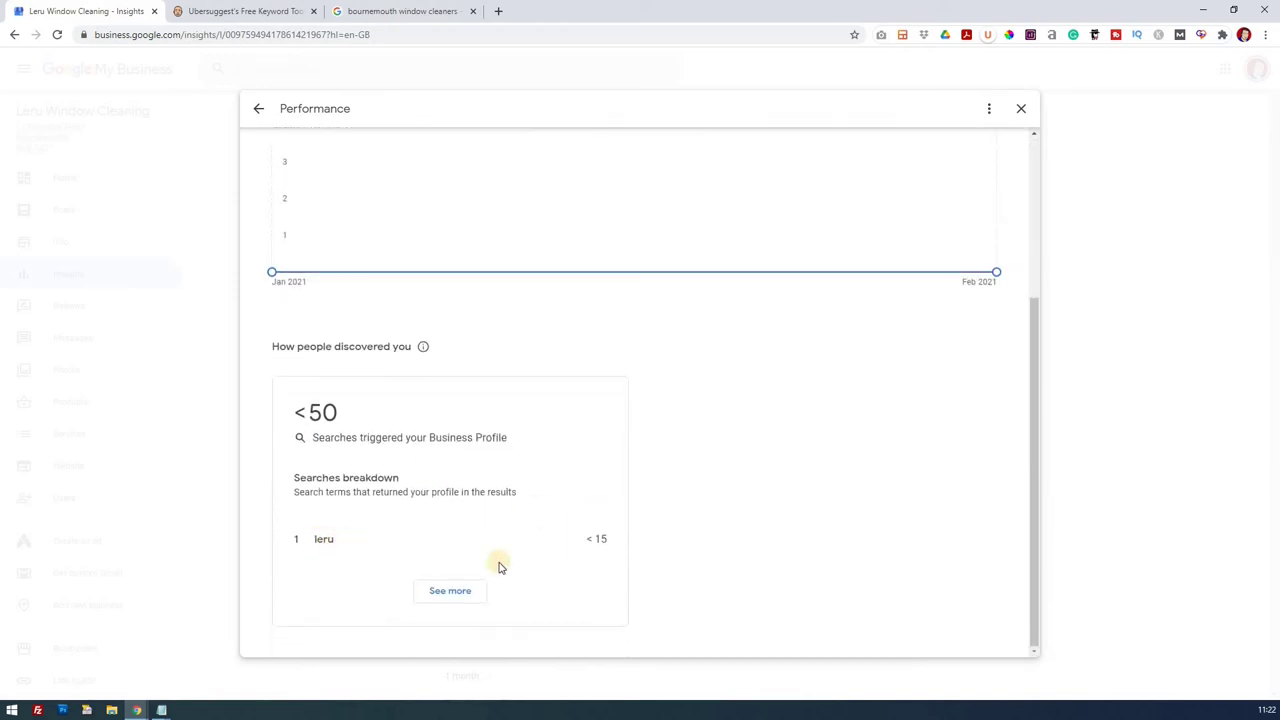
{"action": "left_click", "coordinate": [463, 590]}
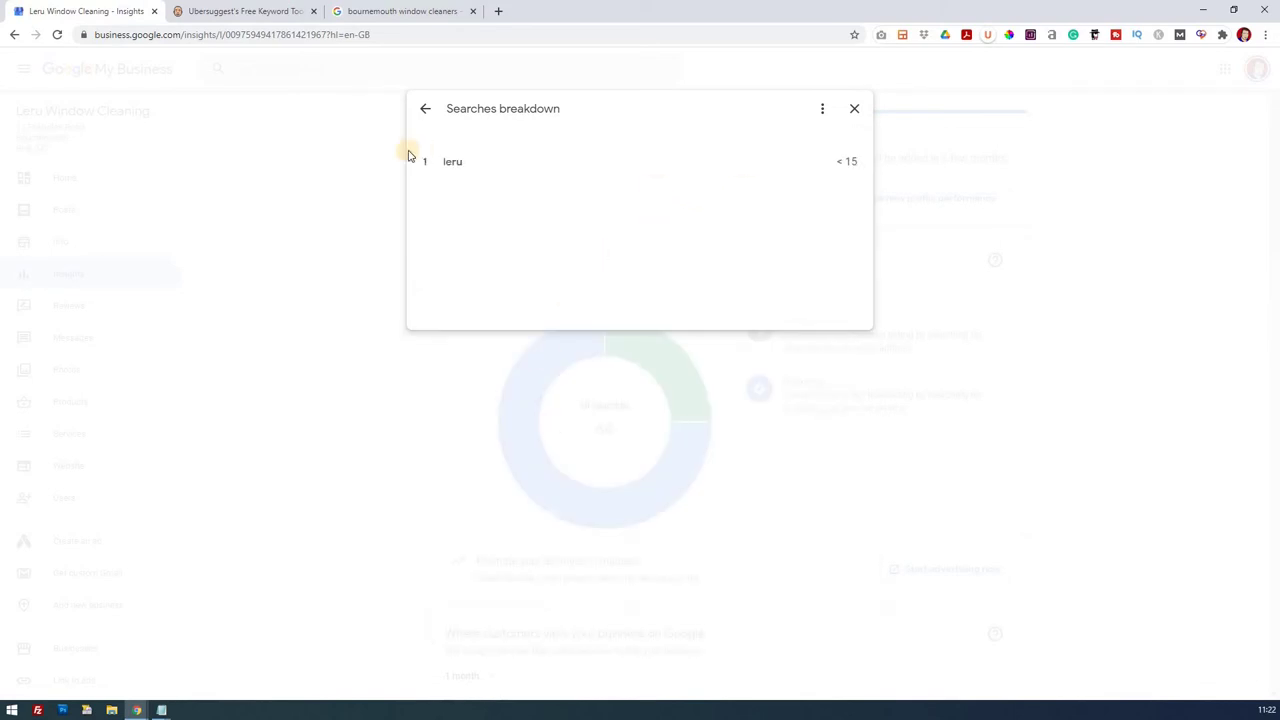
{"action": "left_click", "coordinate": [852, 108]}
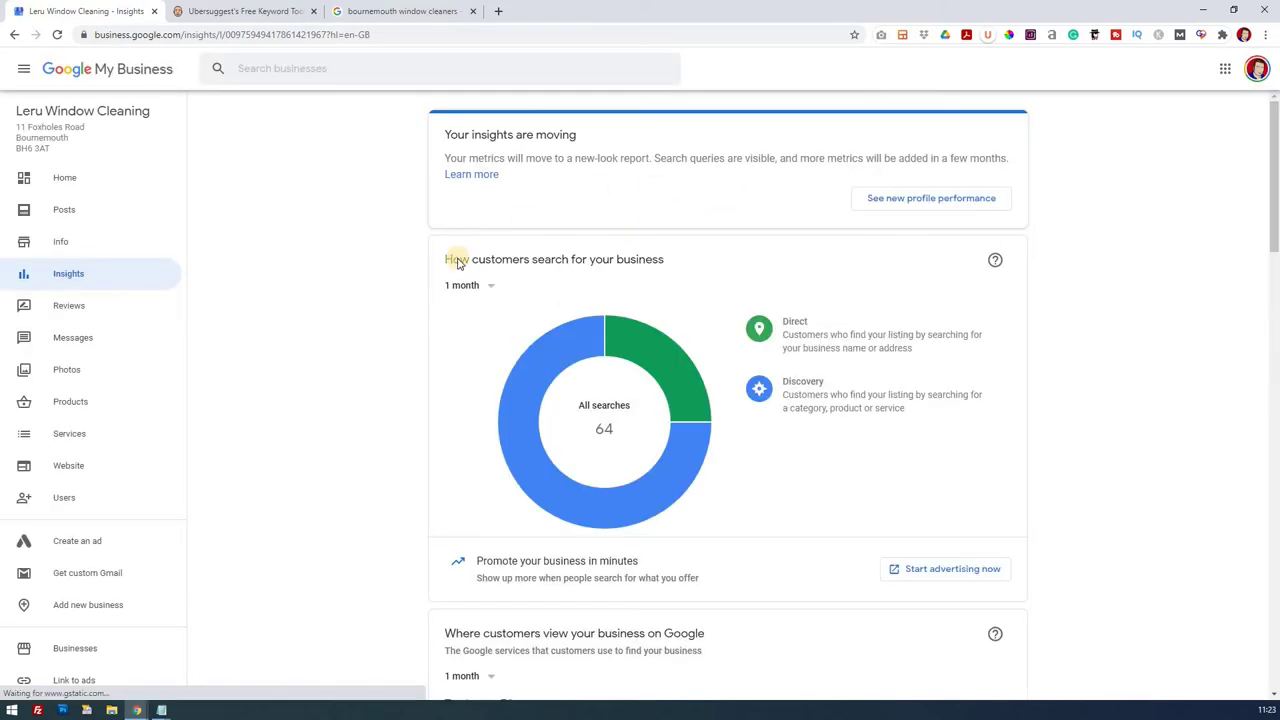
Examine the Insights charts for how customers search, where they view the business, and which actions they take
{"action": "scroll", "coordinate": [449, 275], "scroll_direction": "down", "scroll_amount": 1}
{"action": "scroll", "coordinate": [449, 283], "scroll_direction": "down", "scroll_amount": 2}
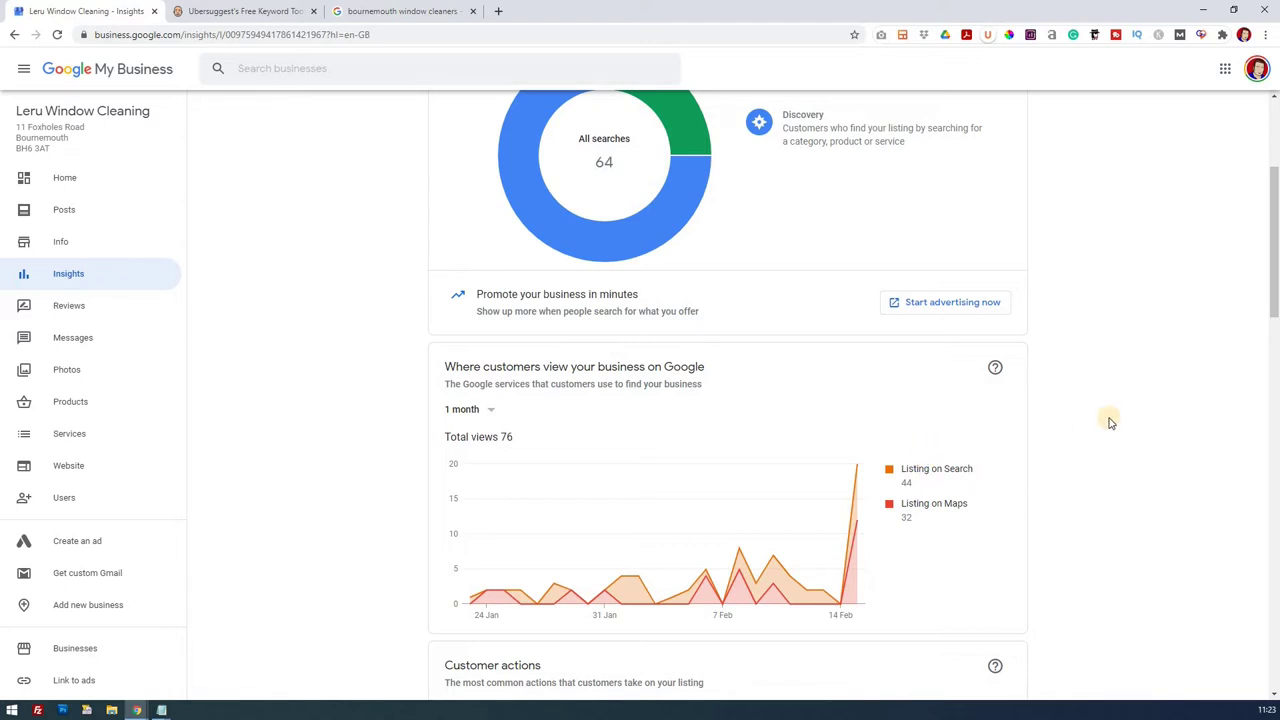
{"action": "scroll", "coordinate": [1110, 423], "scroll_direction": "down", "scroll_amount": 3}
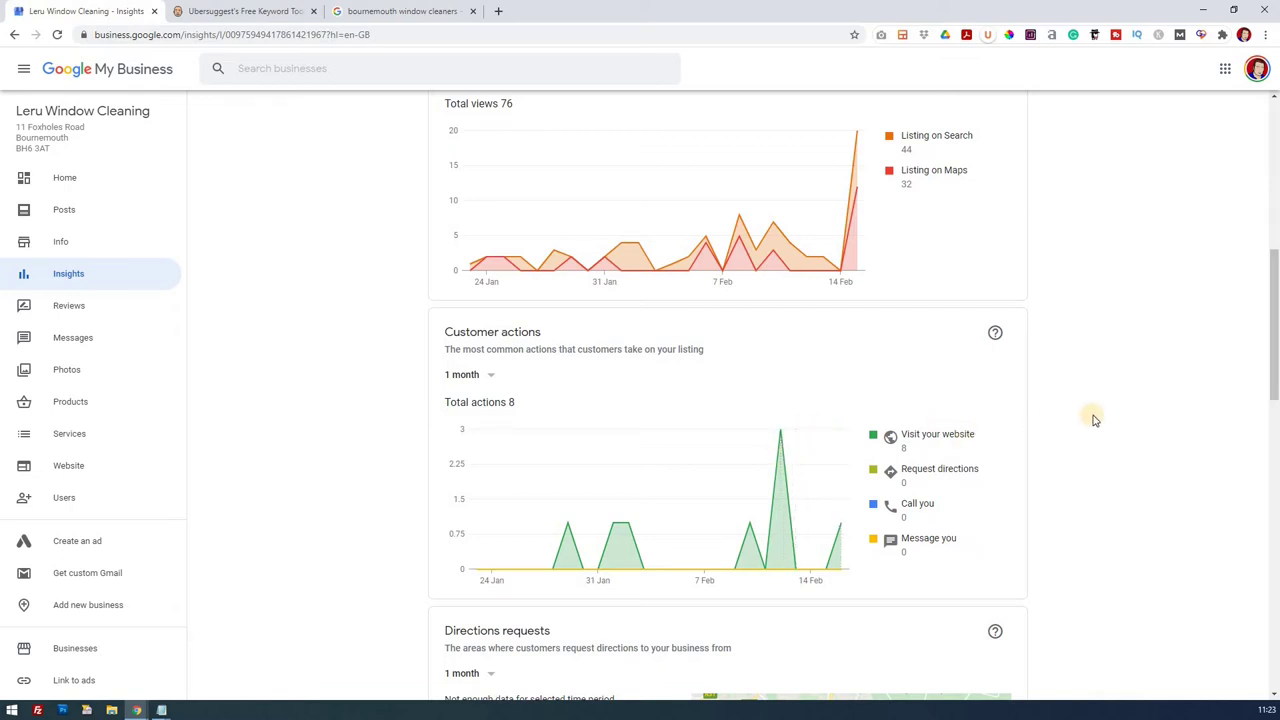
{"action": "scroll", "coordinate": [1093, 425], "scroll_direction": "down", "scroll_amount": 1}
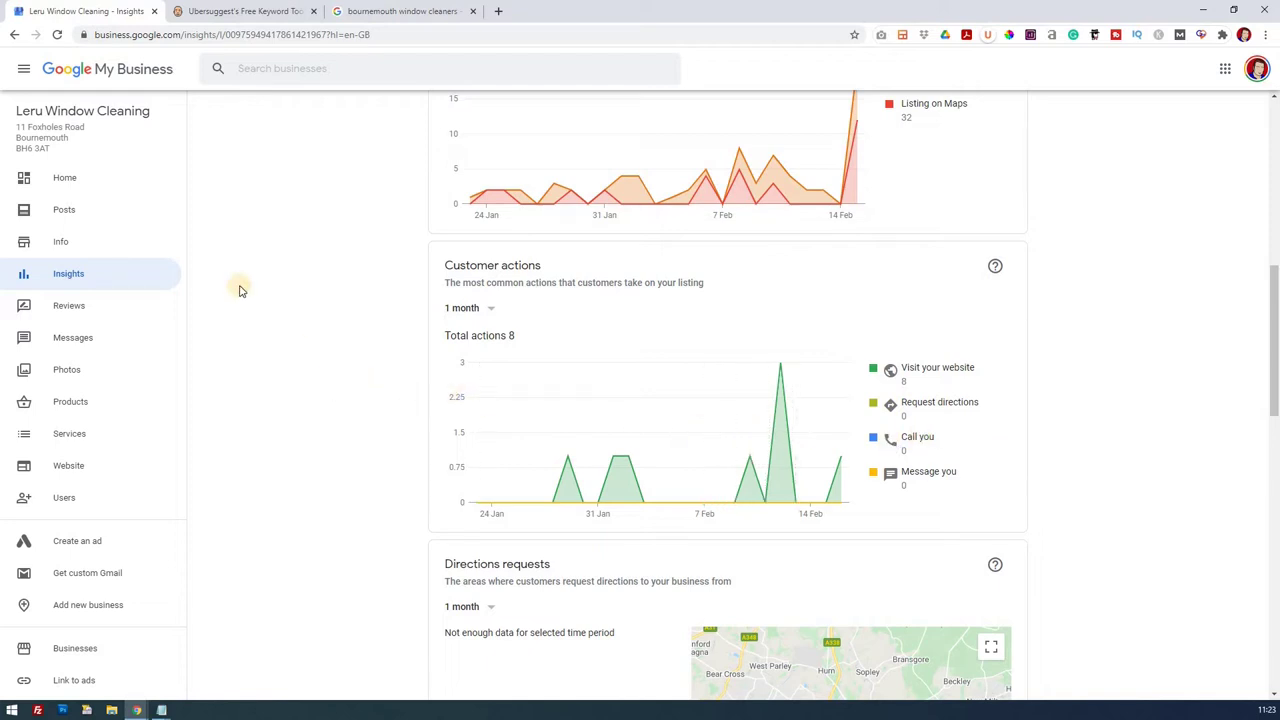
Start a COVID-19 update post from the dashboard's recommended plan and paste the prepared announcement as its status text
{"action": "left_click", "coordinate": [65, 178]}
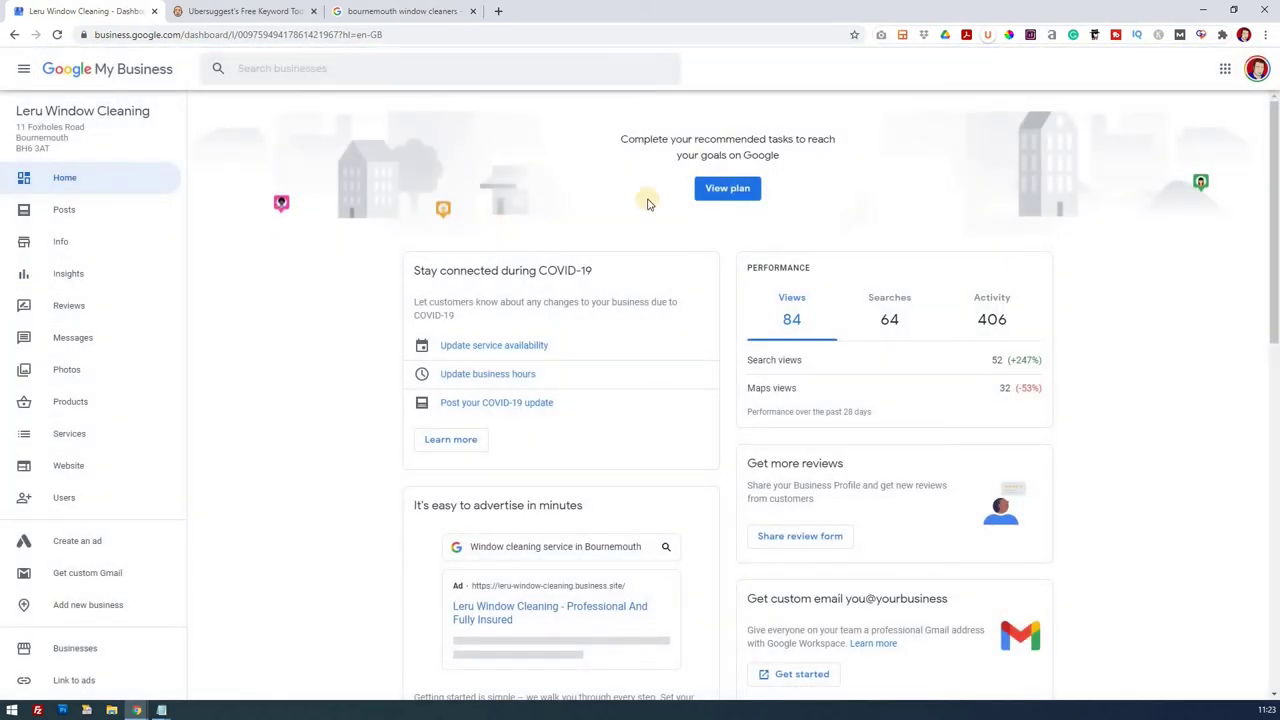
{"action": "left_click", "coordinate": [718, 191]}
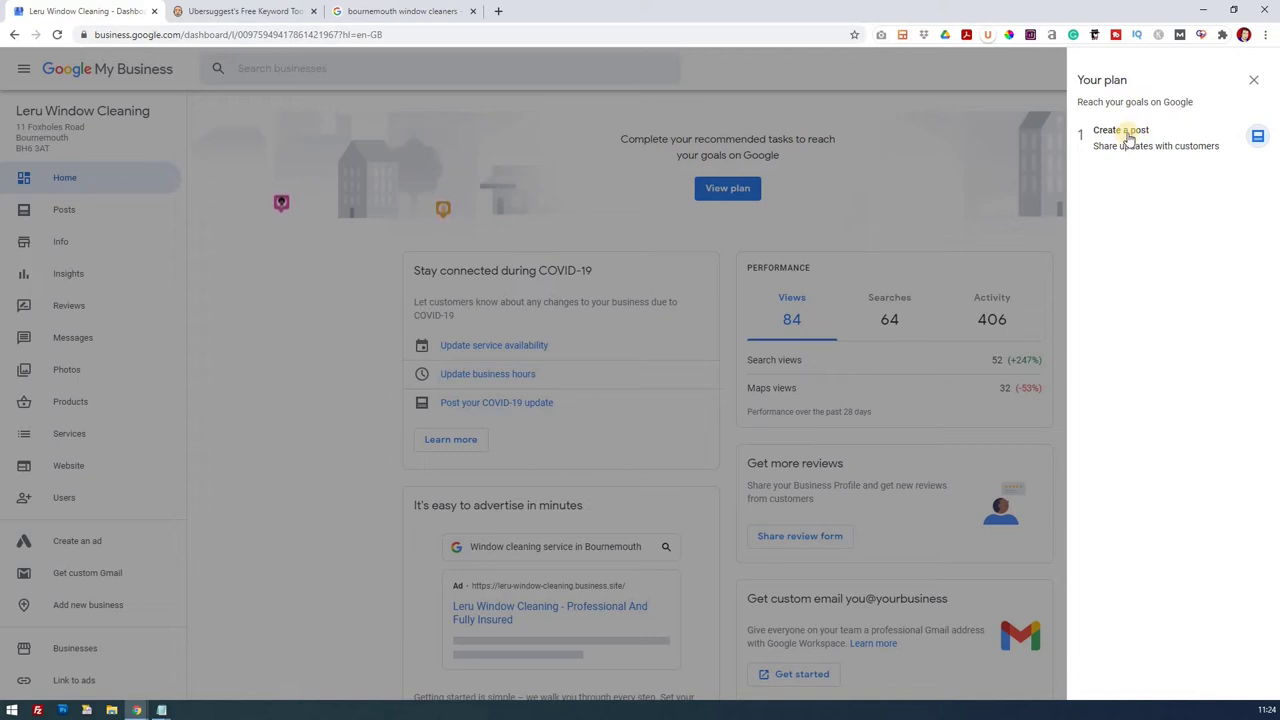
{"action": "left_click", "coordinate": [1128, 137]}
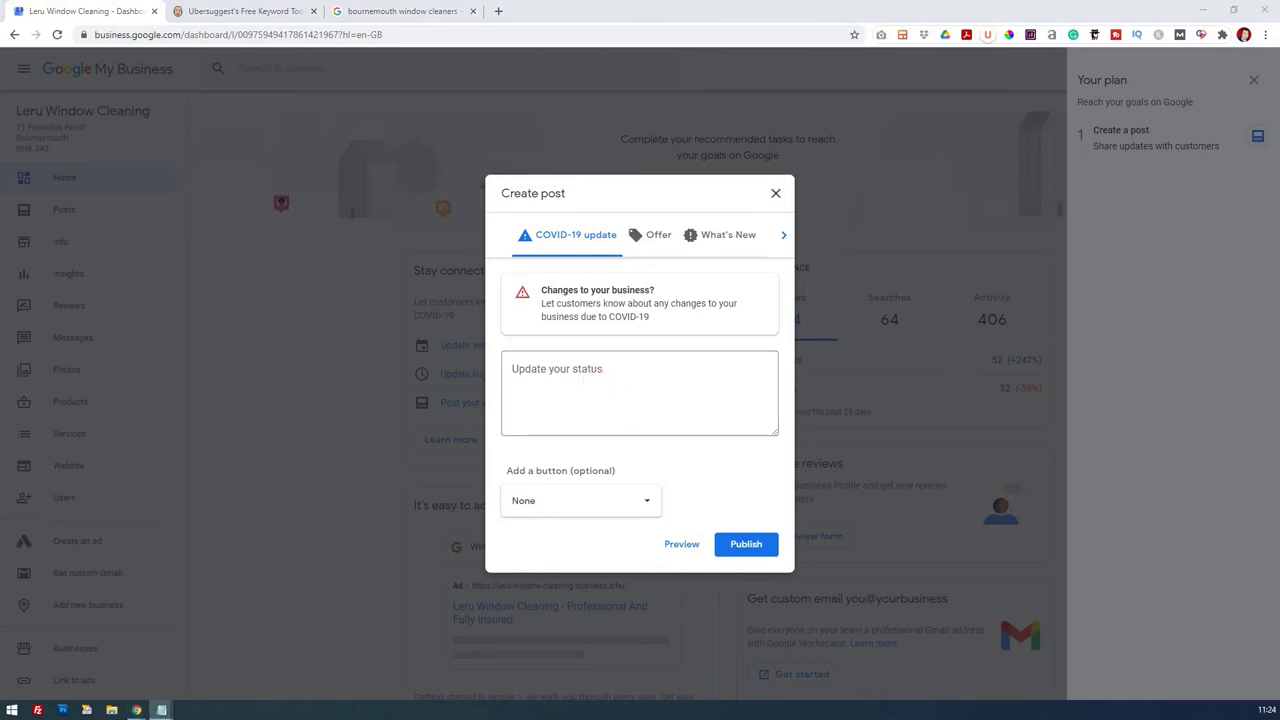
{"action": "left_click", "coordinate": [557, 370]}
{"action": "right_click", "coordinate": [561, 373]}
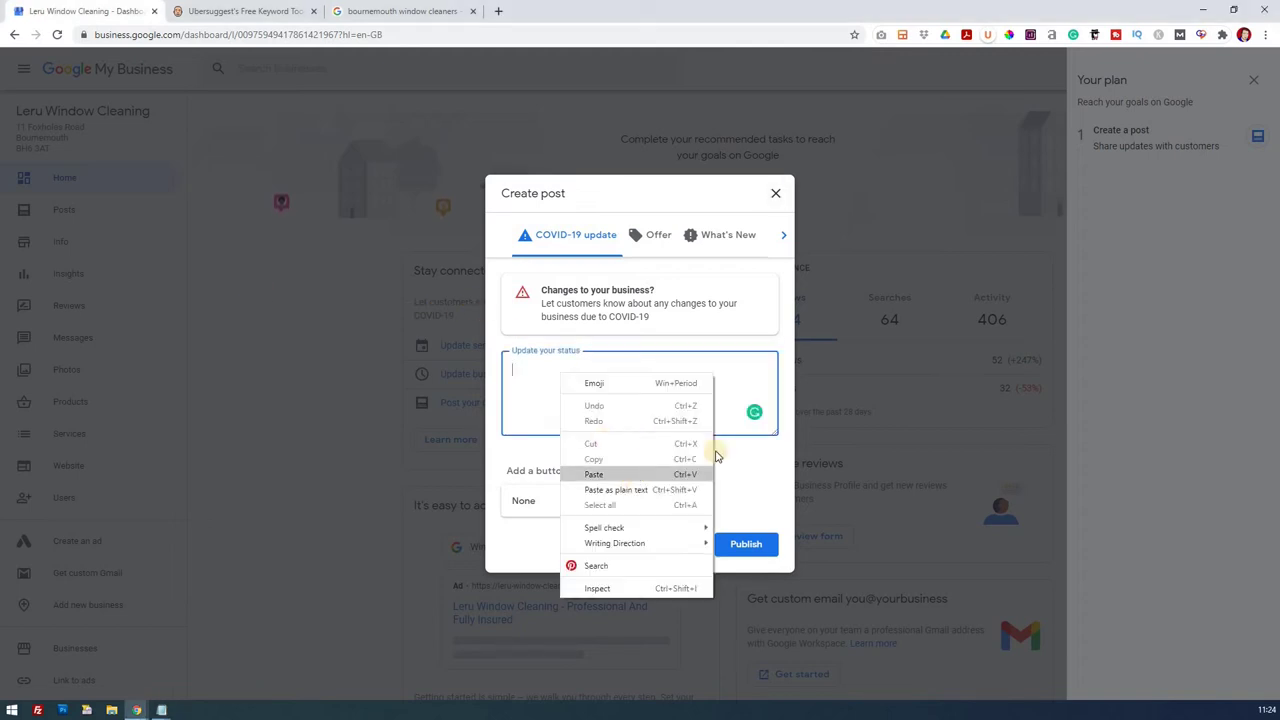
{"action": "left_click", "coordinate": [633, 476]}
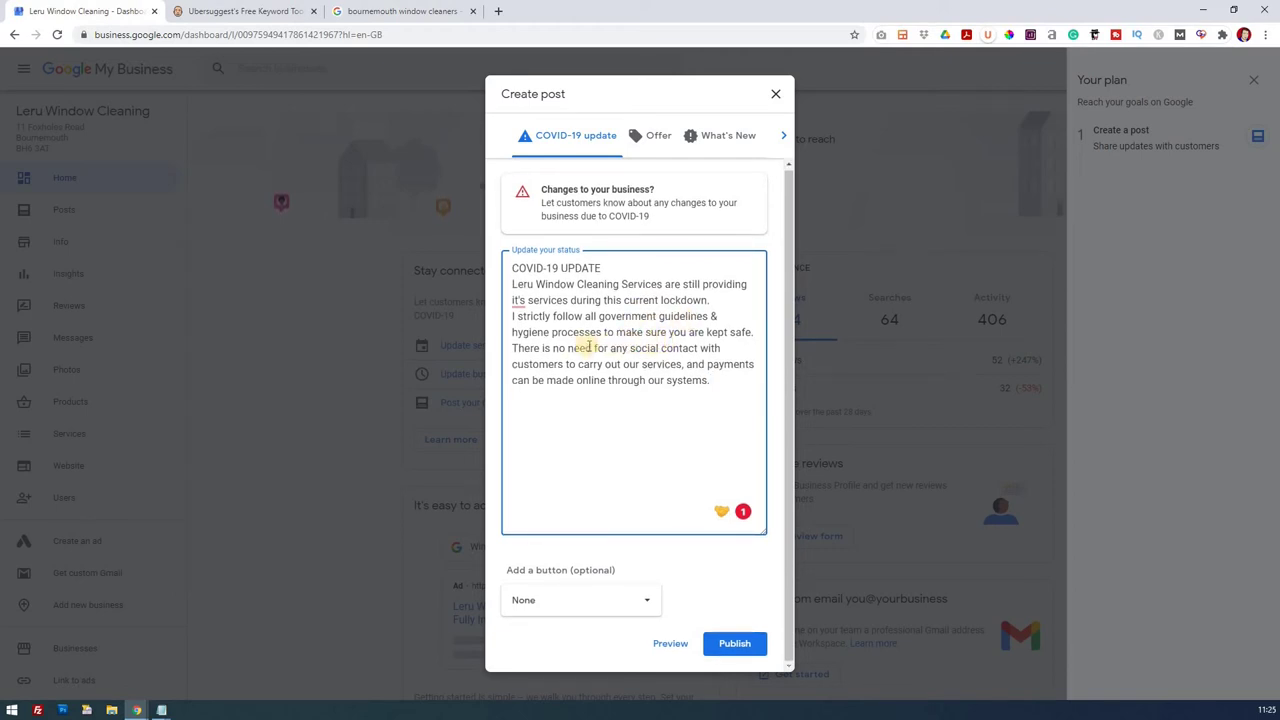
Insert "in Bournemouth area" after the word "customers" in the post's last sentence
{"action": "left_click", "coordinate": [564, 364]}
{"action": "type", "text": "in Bournemouth area"}
{"action": "mouse_move", "coordinate": [629, 376]}
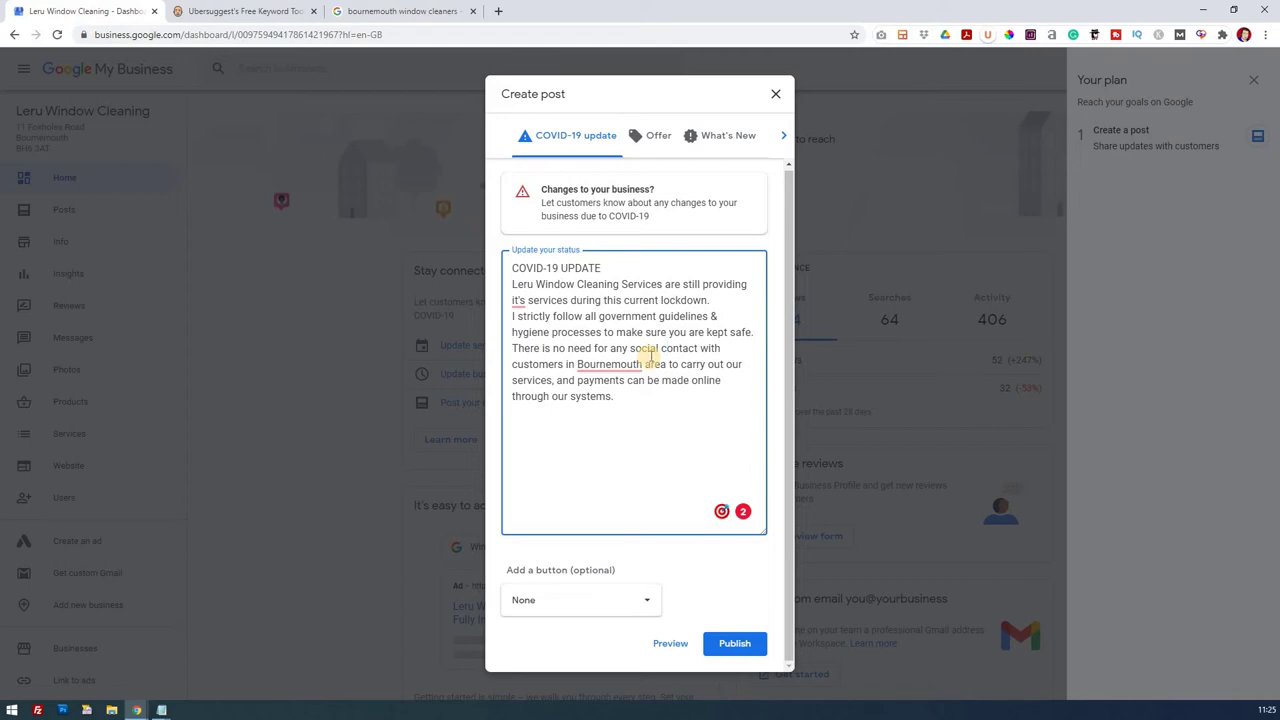
{"action": "left_click", "coordinate": [664, 350]}
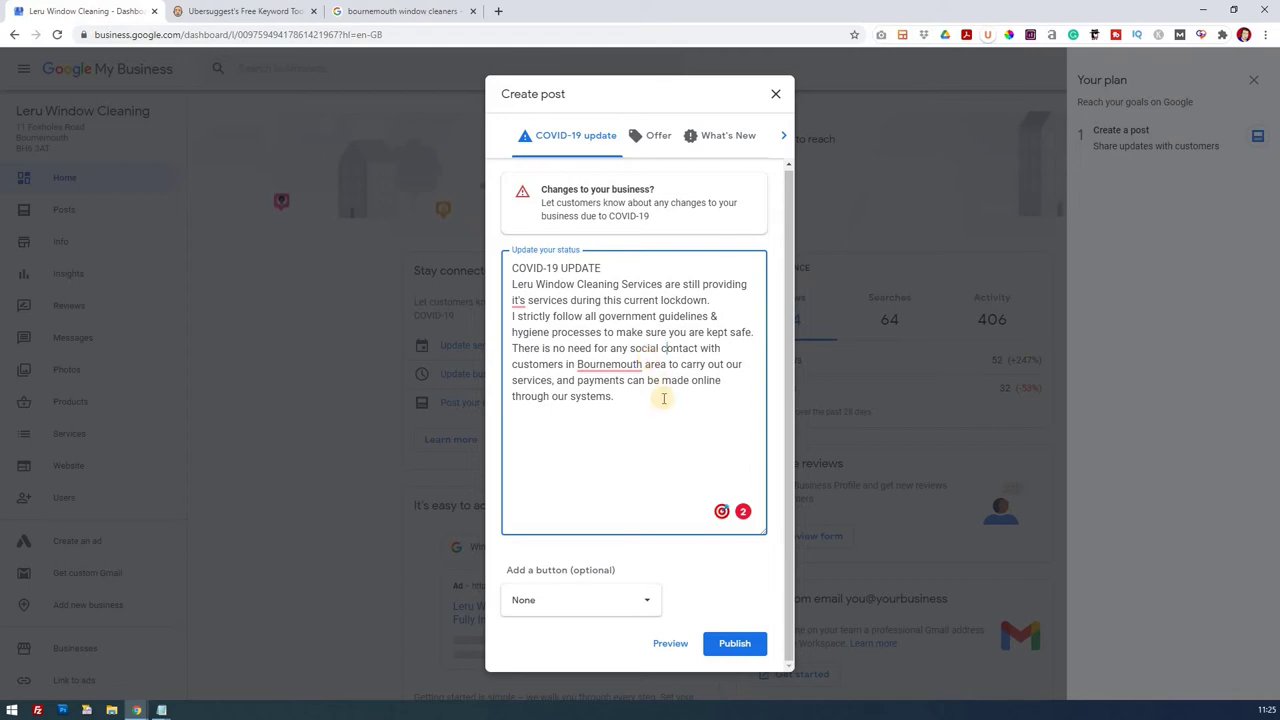
Add a Call now button to the COVID-19 post and publish it
{"action": "left_click", "coordinate": [643, 601]}
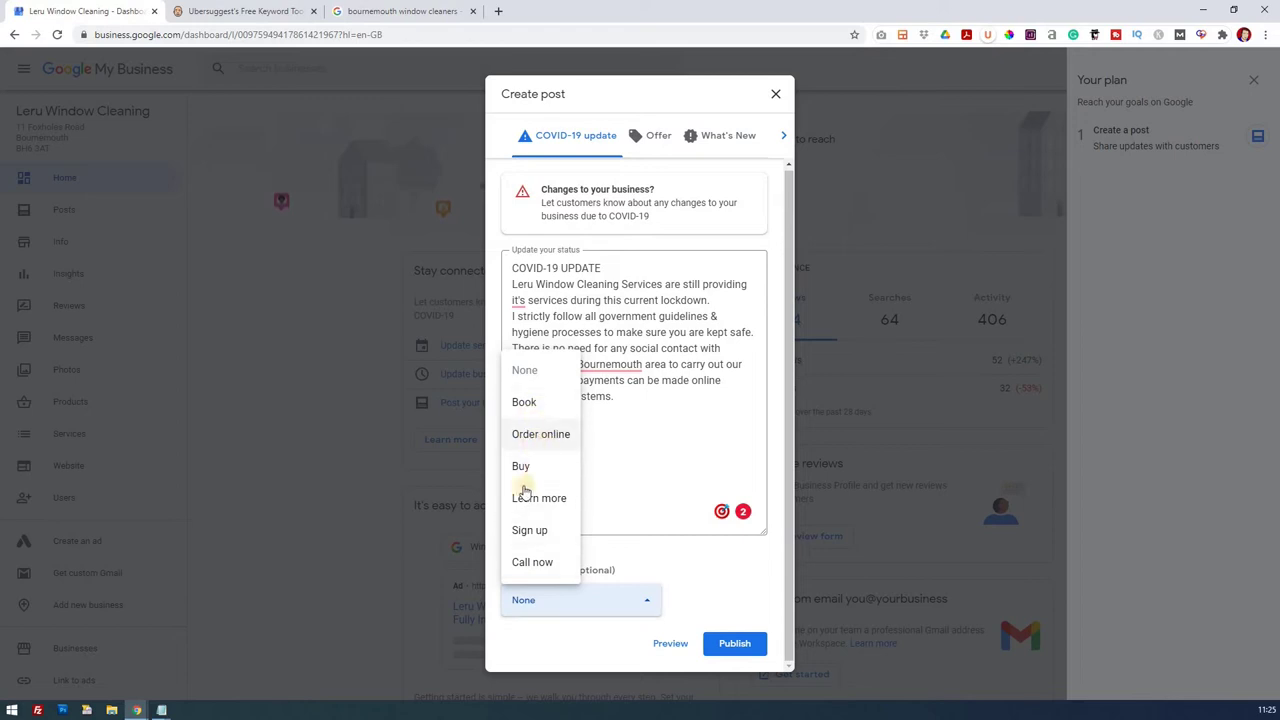
{"action": "left_click", "coordinate": [543, 565]}
{"action": "scroll", "coordinate": [577, 600], "scroll_direction": "down", "scroll_amount": 1}
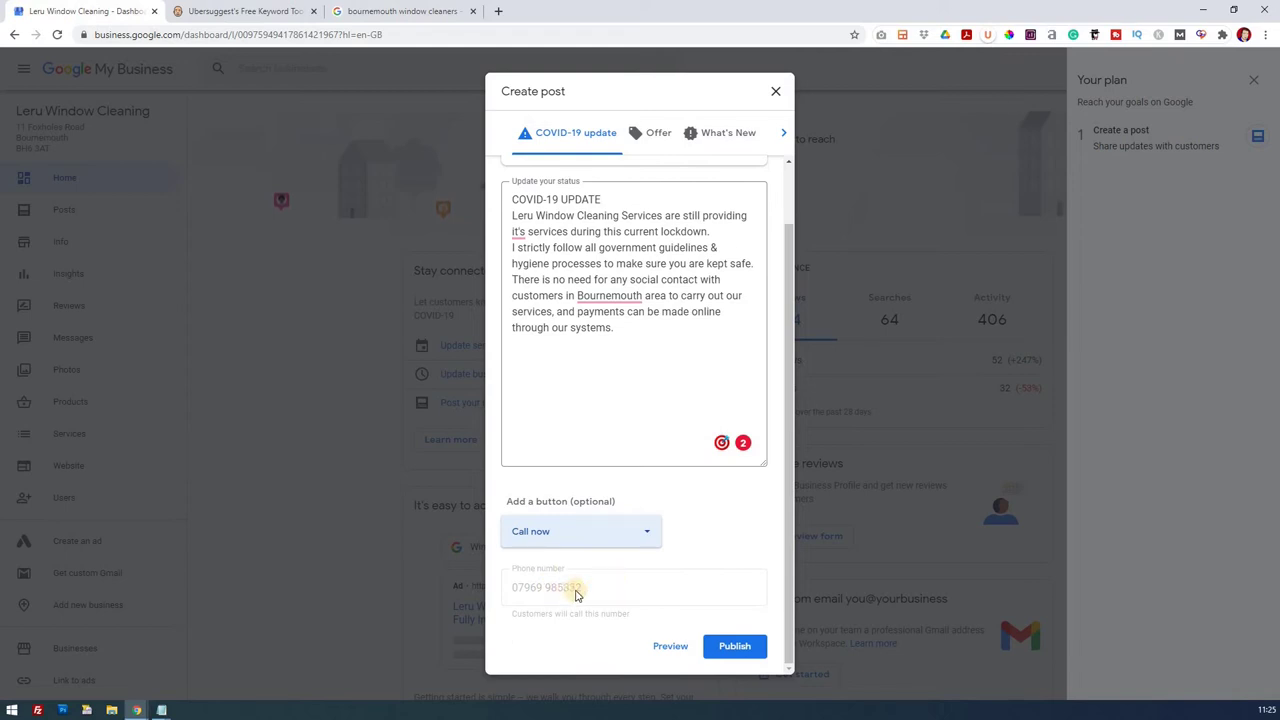
{"action": "left_click", "coordinate": [736, 648]}
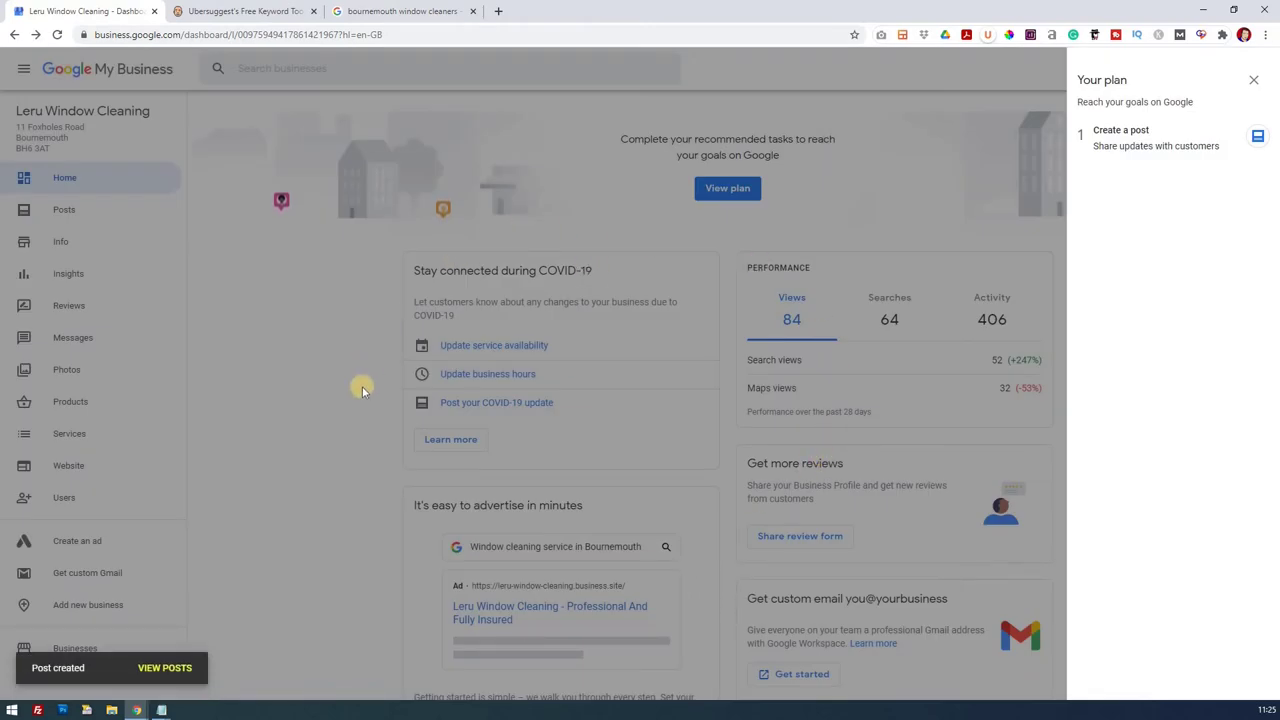
View the published COVID-19 post, check the remaining plan tasks on the dashboard, and close the plan
{"action": "left_click", "coordinate": [166, 667]}
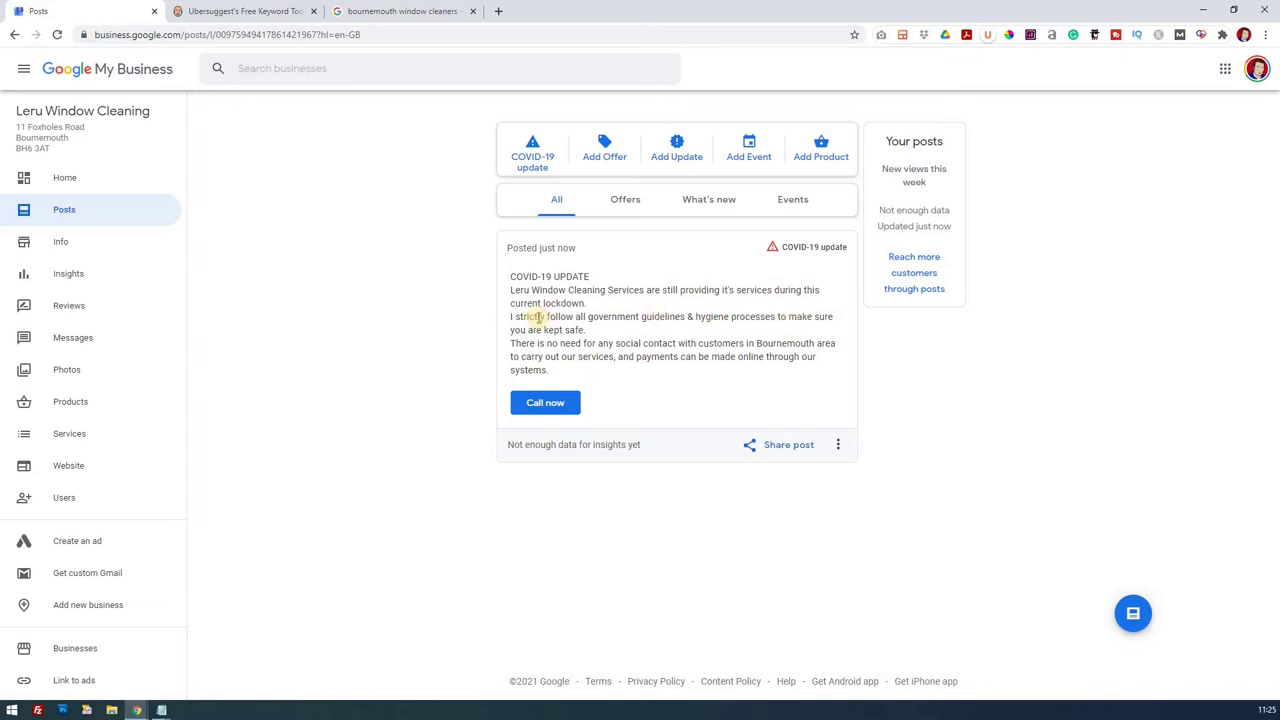
{"action": "left_click", "coordinate": [58, 180]}
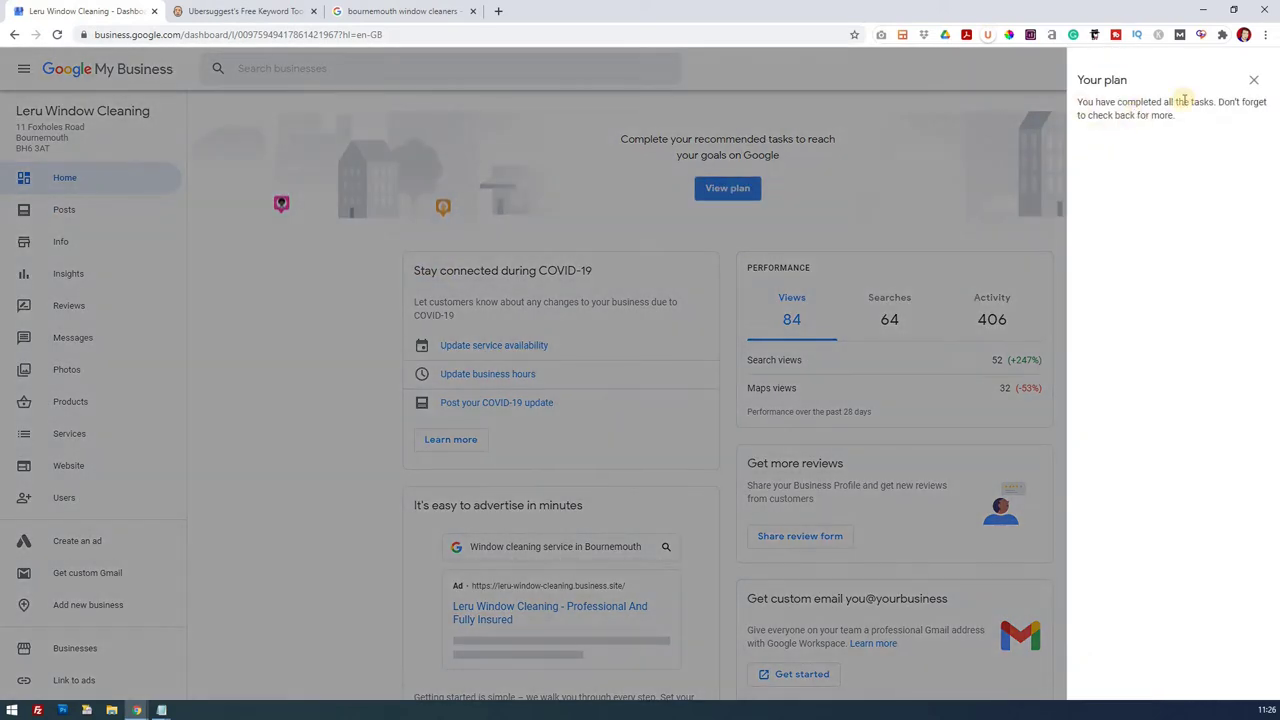
{"action": "left_click", "coordinate": [1256, 88]}
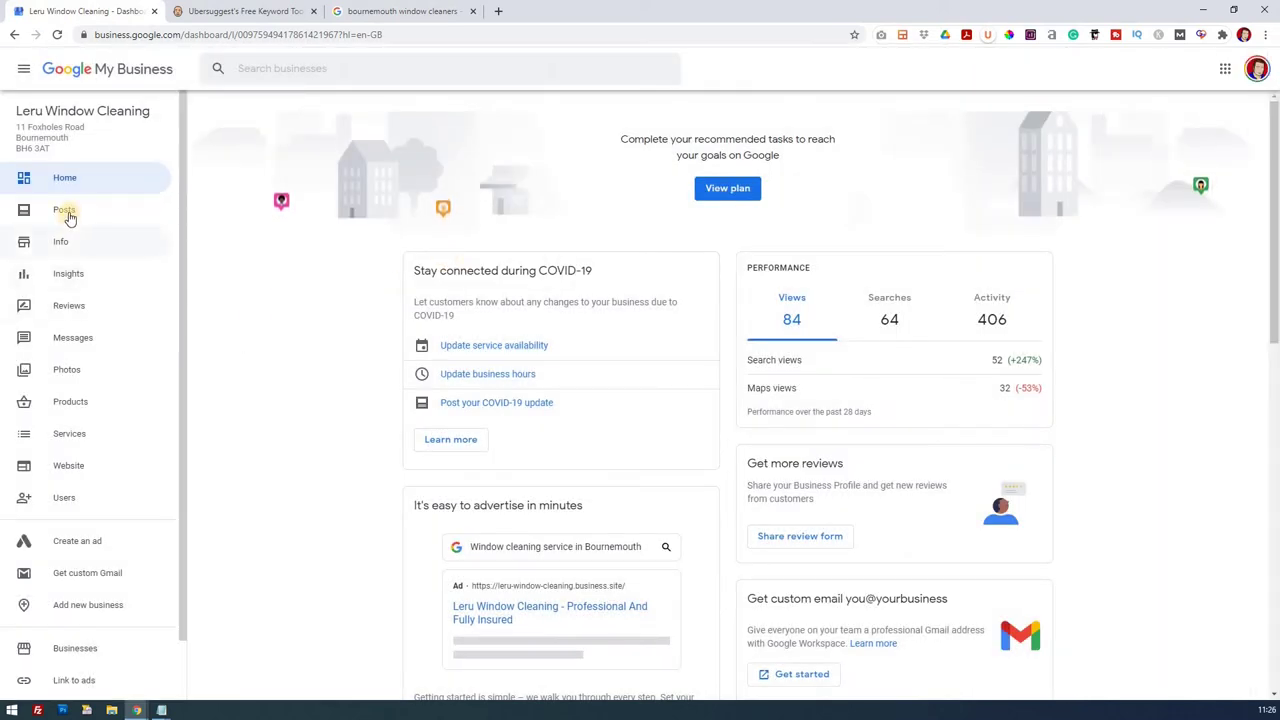
Start a What's New post from the posts page and open the Scrapbook Photos album to choose its image
{"action": "left_click", "coordinate": [64, 210]}
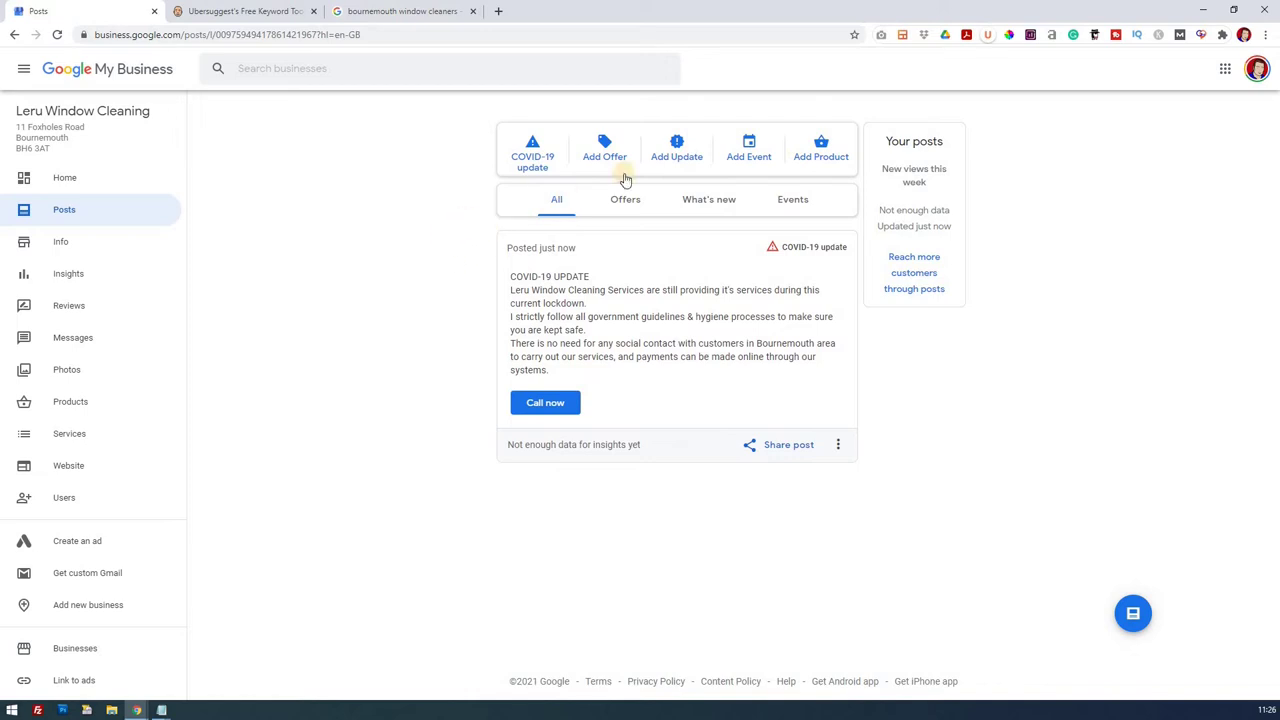
{"action": "left_click", "coordinate": [676, 152]}
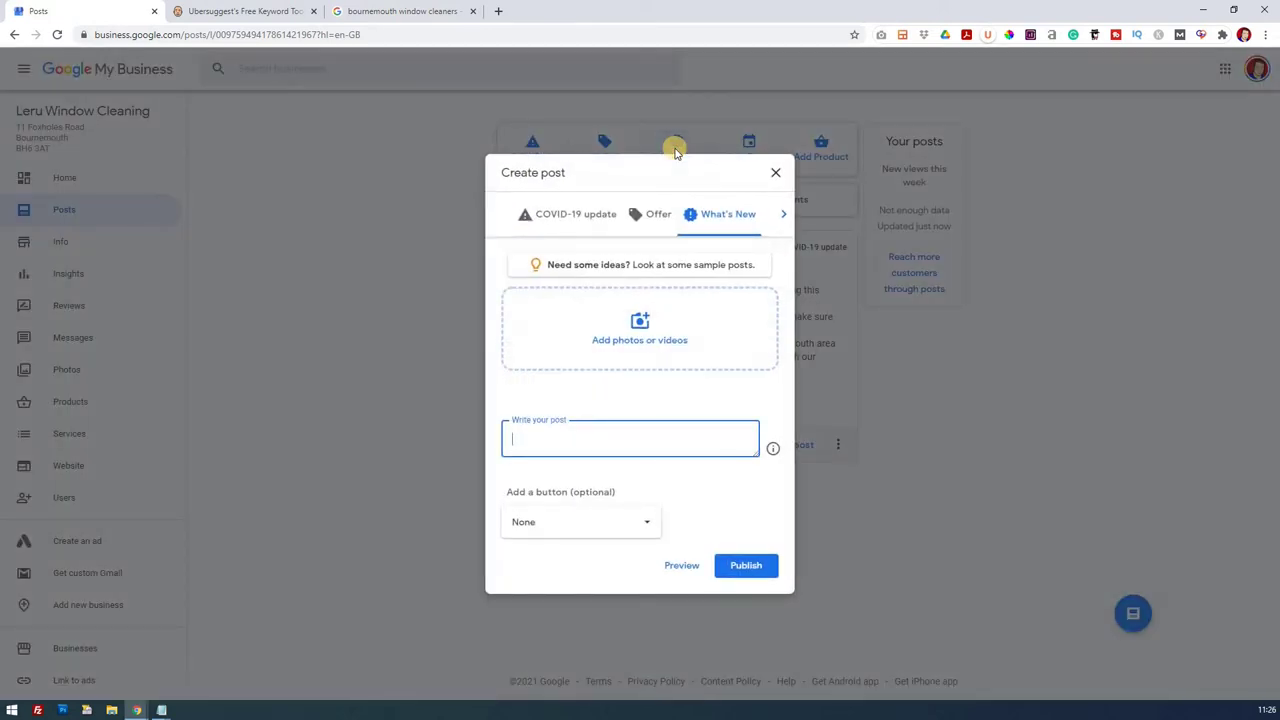
{"action": "left_click", "coordinate": [645, 324]}
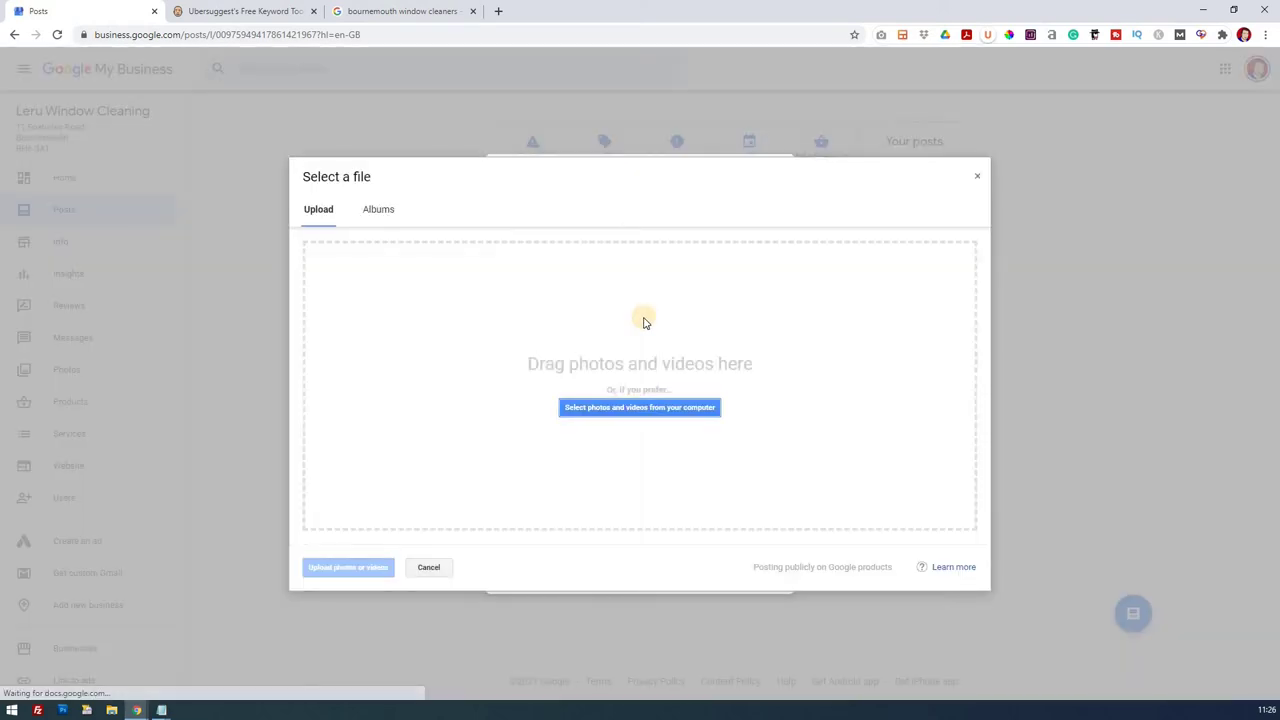
{"action": "left_click", "coordinate": [379, 211]}
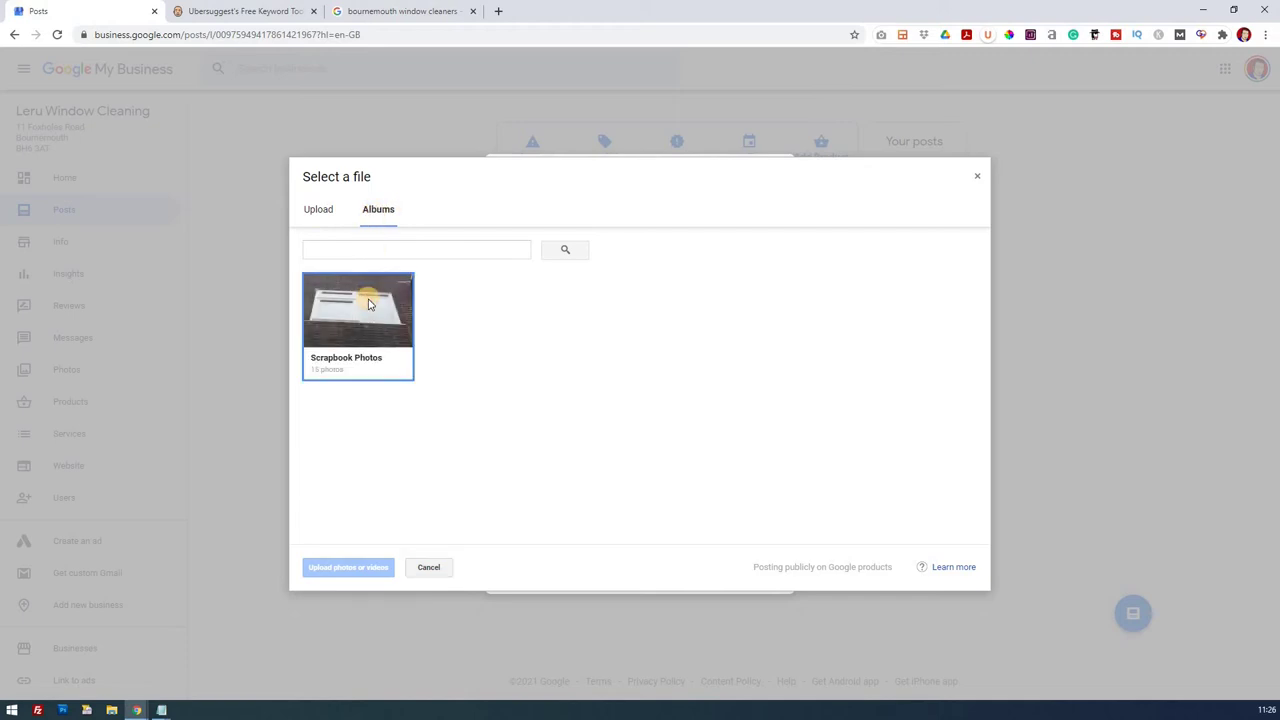
{"action": "left_click", "coordinate": [369, 304]}
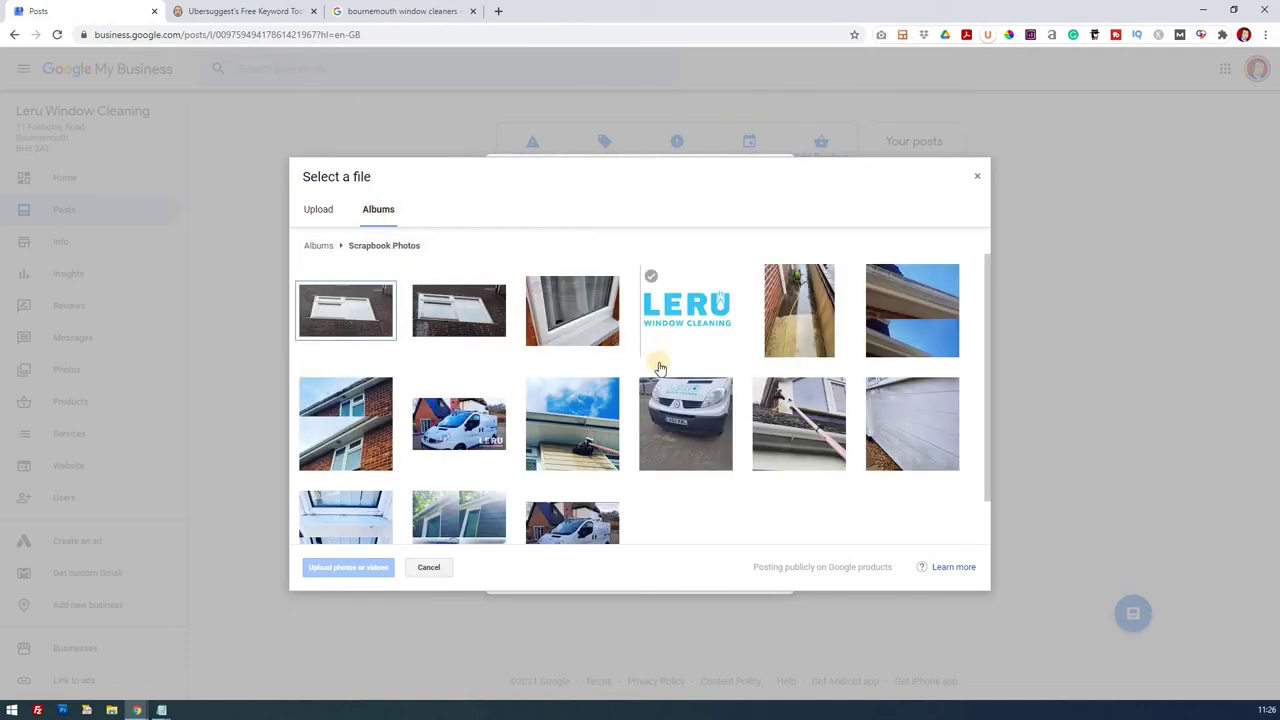
Attach the four-panel window photo from the Scrapbook Photos album to the What's New post
{"action": "scroll", "coordinate": [560, 365], "scroll_direction": "down", "scroll_amount": 1}
{"action": "scroll", "coordinate": [560, 365], "scroll_direction": "up", "scroll_amount": 1}
{"action": "left_click", "coordinate": [500, 420]}
{"action": "left_click", "coordinate": [767, 352]}
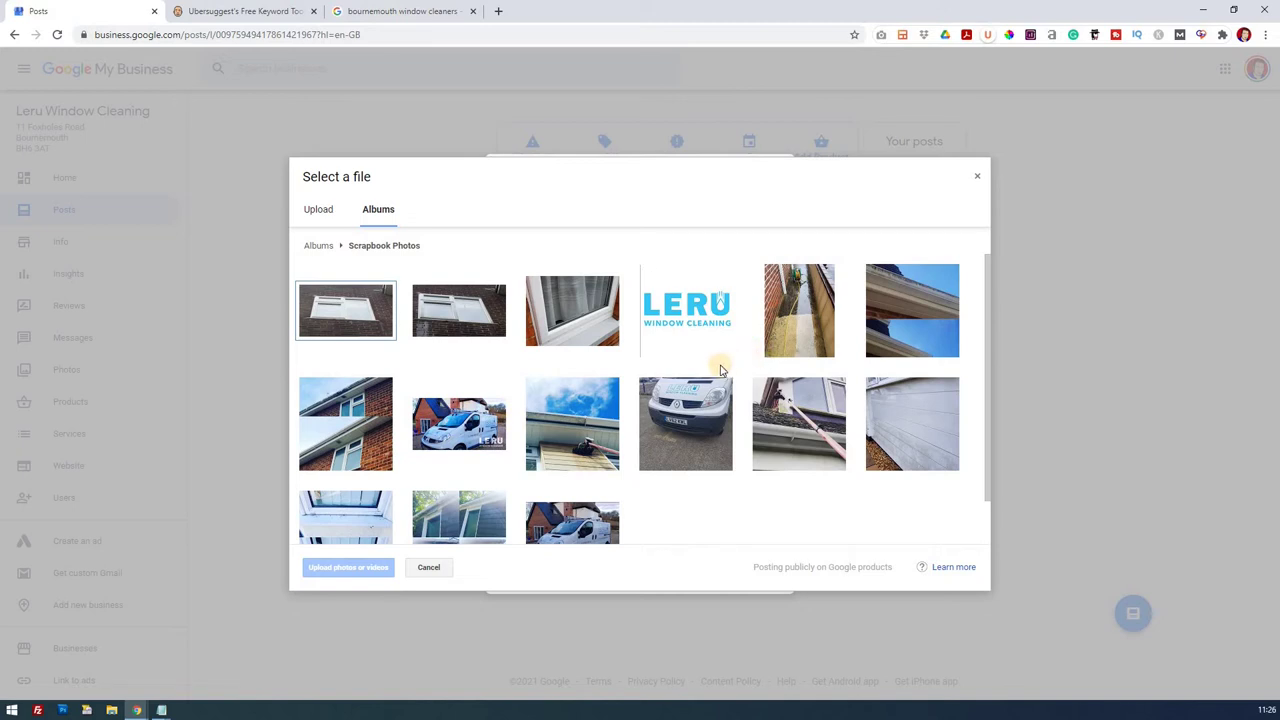
{"action": "mouse_move", "coordinate": [684, 393]}
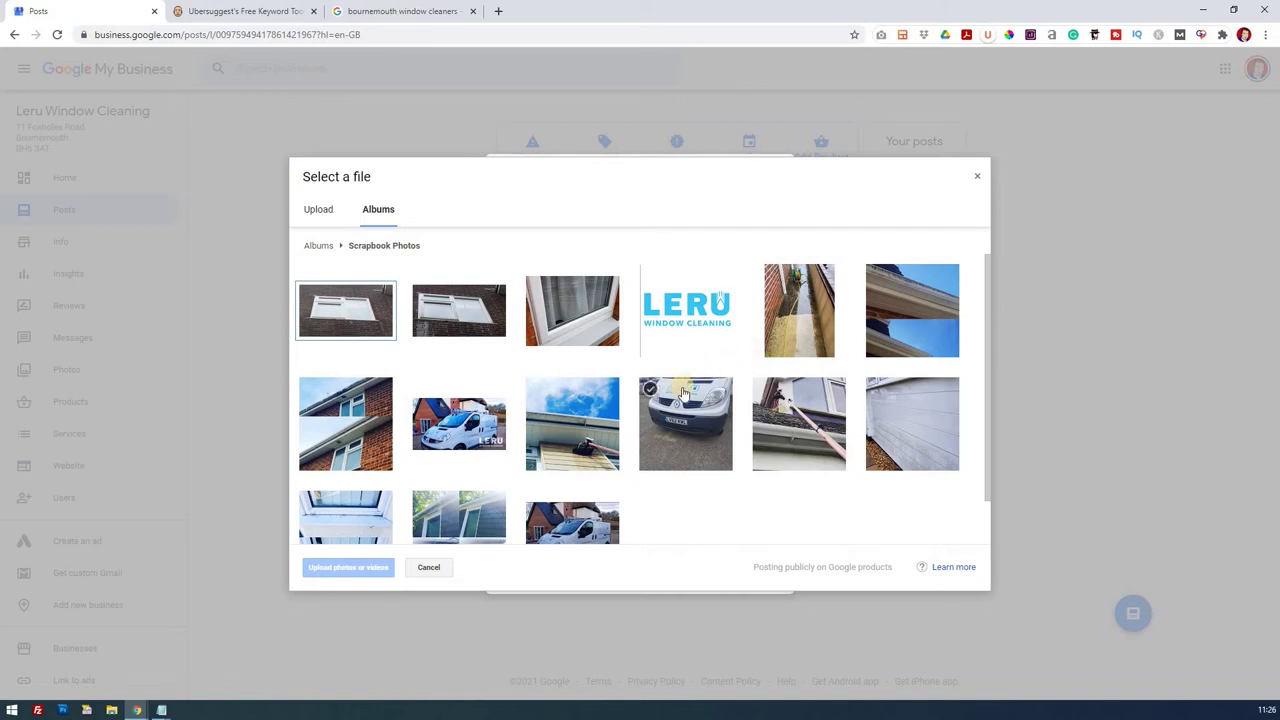
{"action": "scroll", "coordinate": [685, 394], "scroll_direction": "down", "scroll_amount": 1}
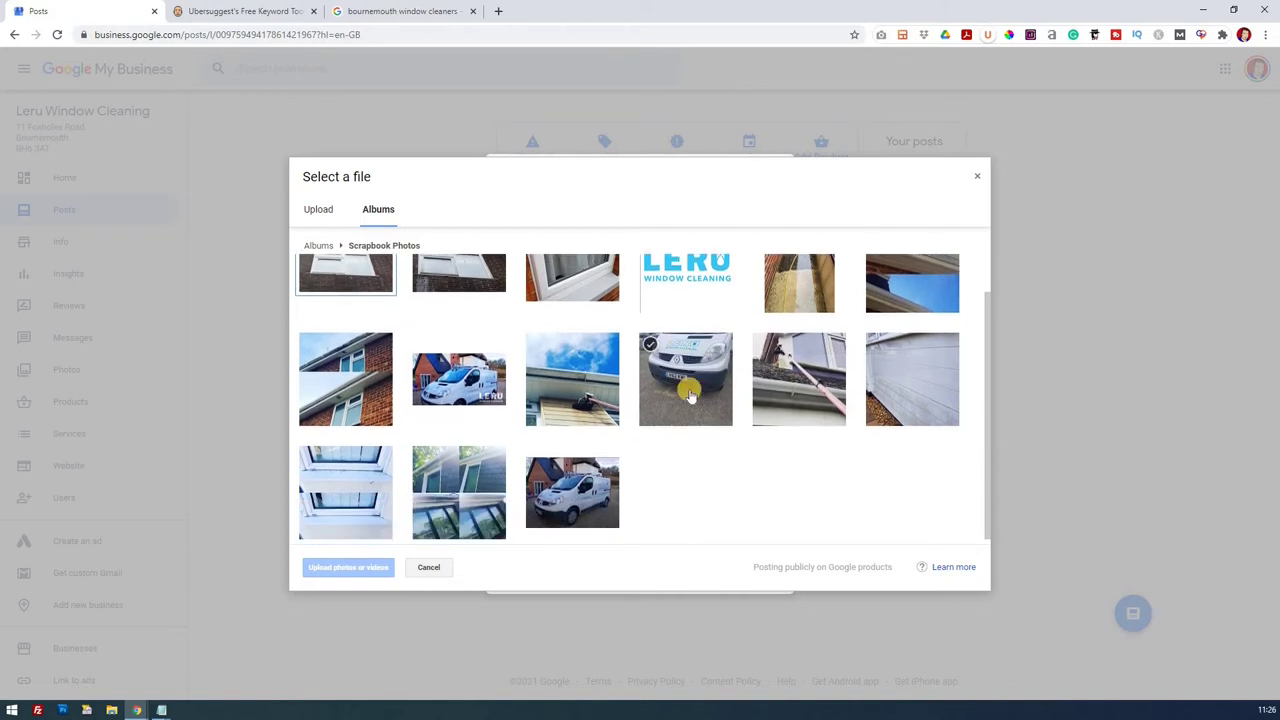
{"action": "left_click", "coordinate": [457, 485]}
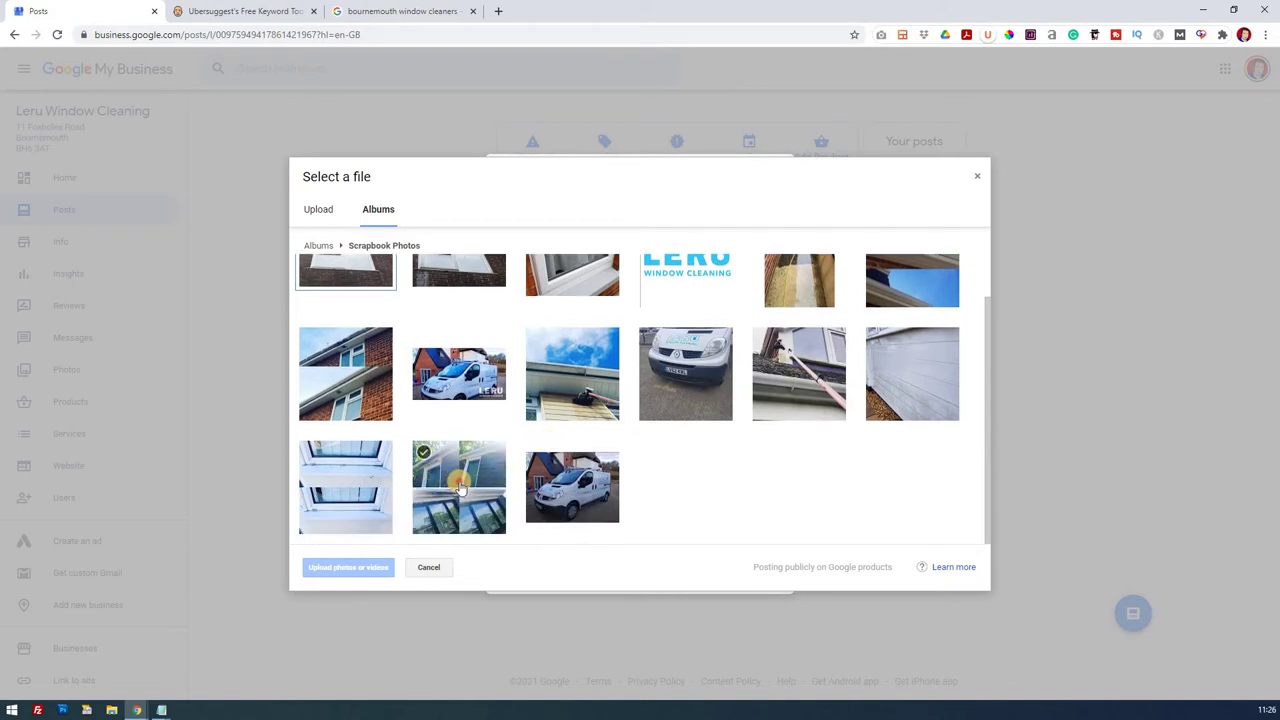
{"action": "left_click", "coordinate": [364, 567]}
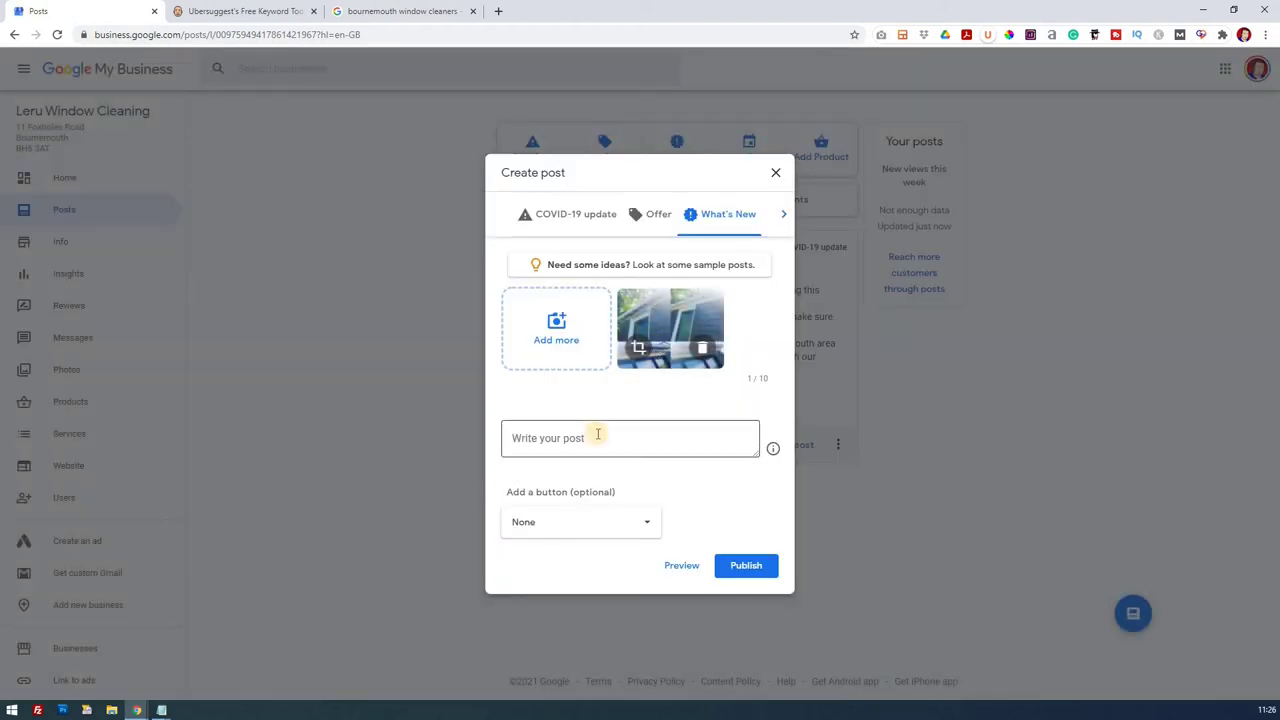
Enlarge the What's New post's text box and place the Notepad notes beside the Create post dialog
{"action": "left_click_drag", "start_coordinate": [756, 454], "coordinate": [754, 518]}
{"action": "left_click", "coordinate": [530, 400]}
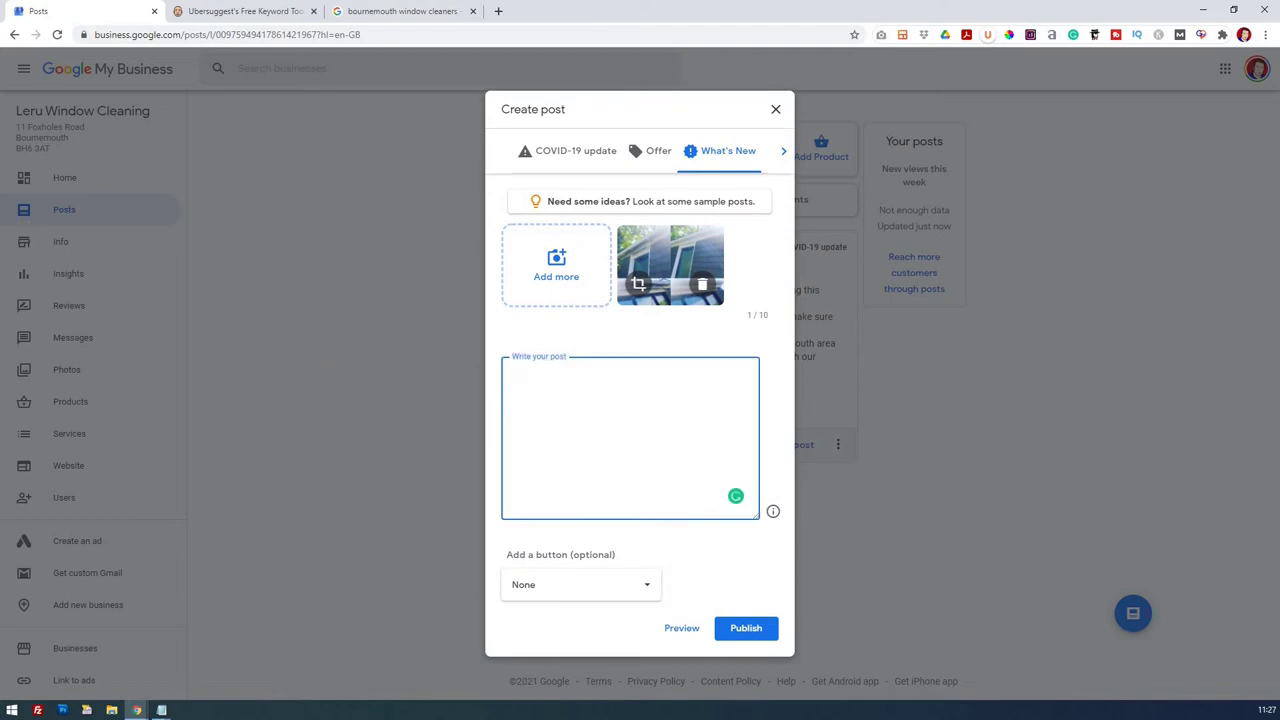
{"action": "key", "text": "alt+Tab"}
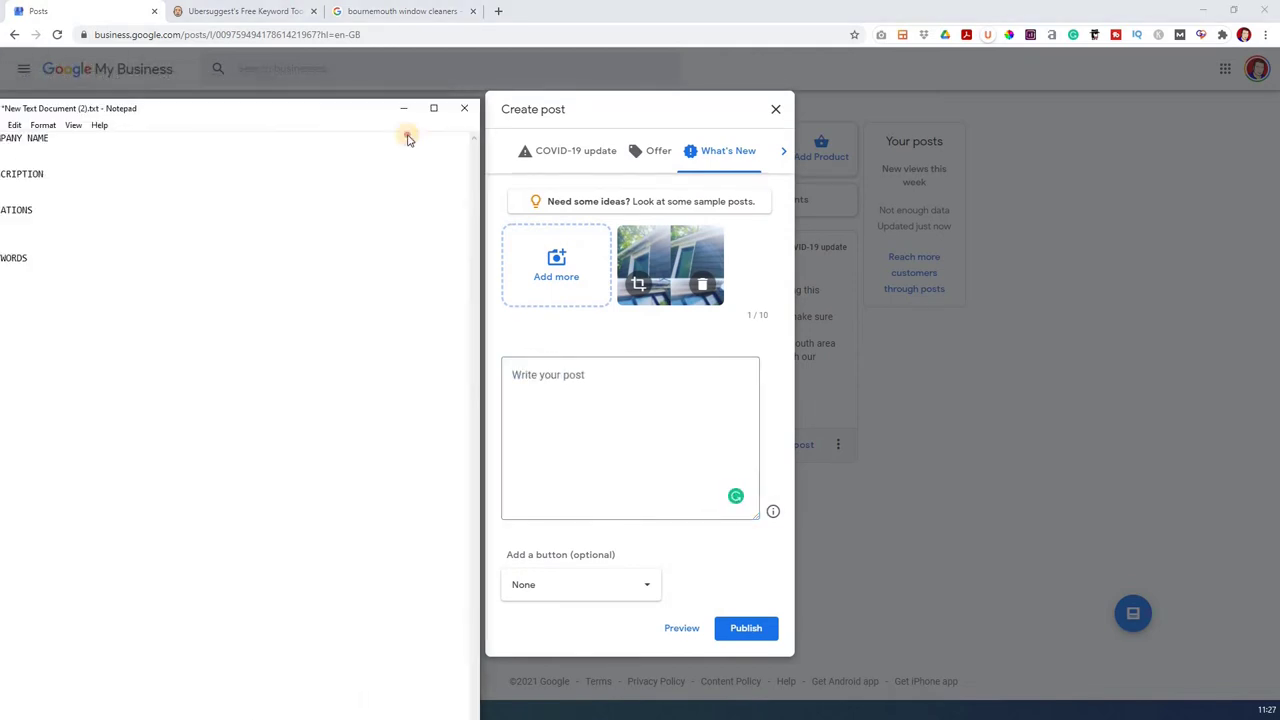
{"action": "left_click_drag", "start_coordinate": [664, 220], "coordinate": [443, 226]}
{"action": "left_click_drag", "start_coordinate": [329, 140], "coordinate": [362, 92]}
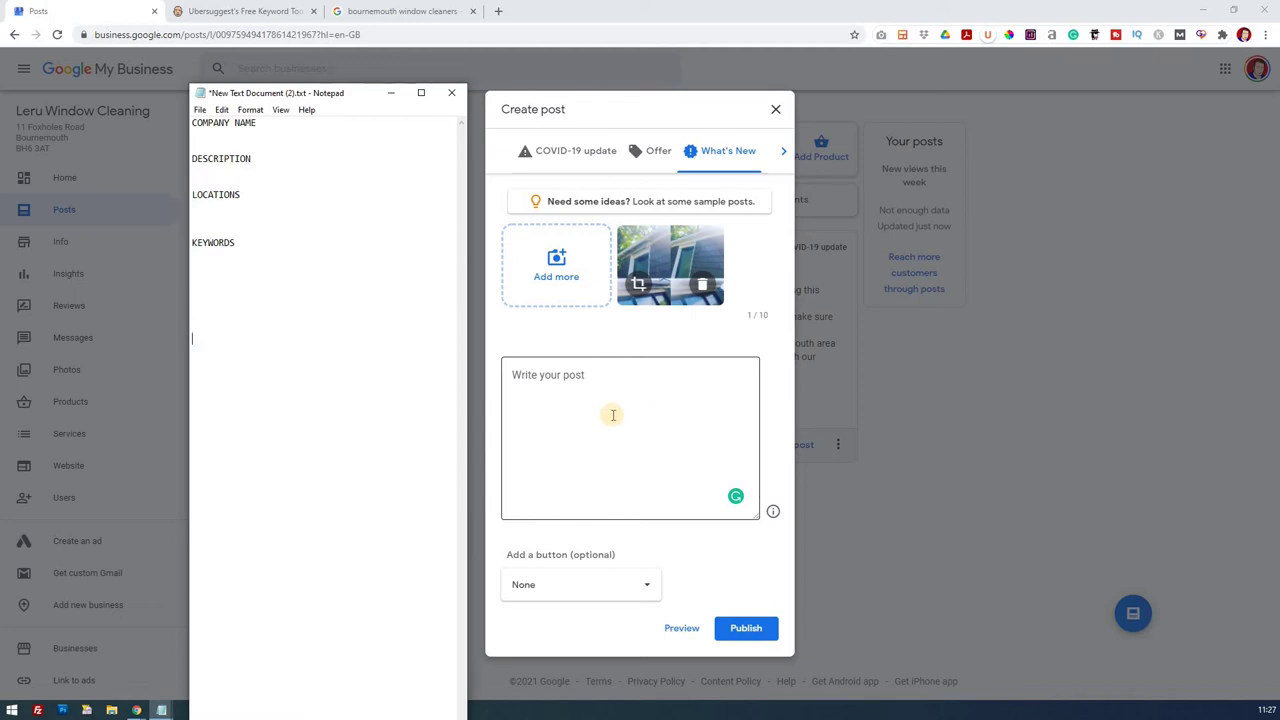
Compare the Google local listings for "bournemouth window cleaners" and return to the What's New post draft
{"action": "left_click", "coordinate": [412, 12]}
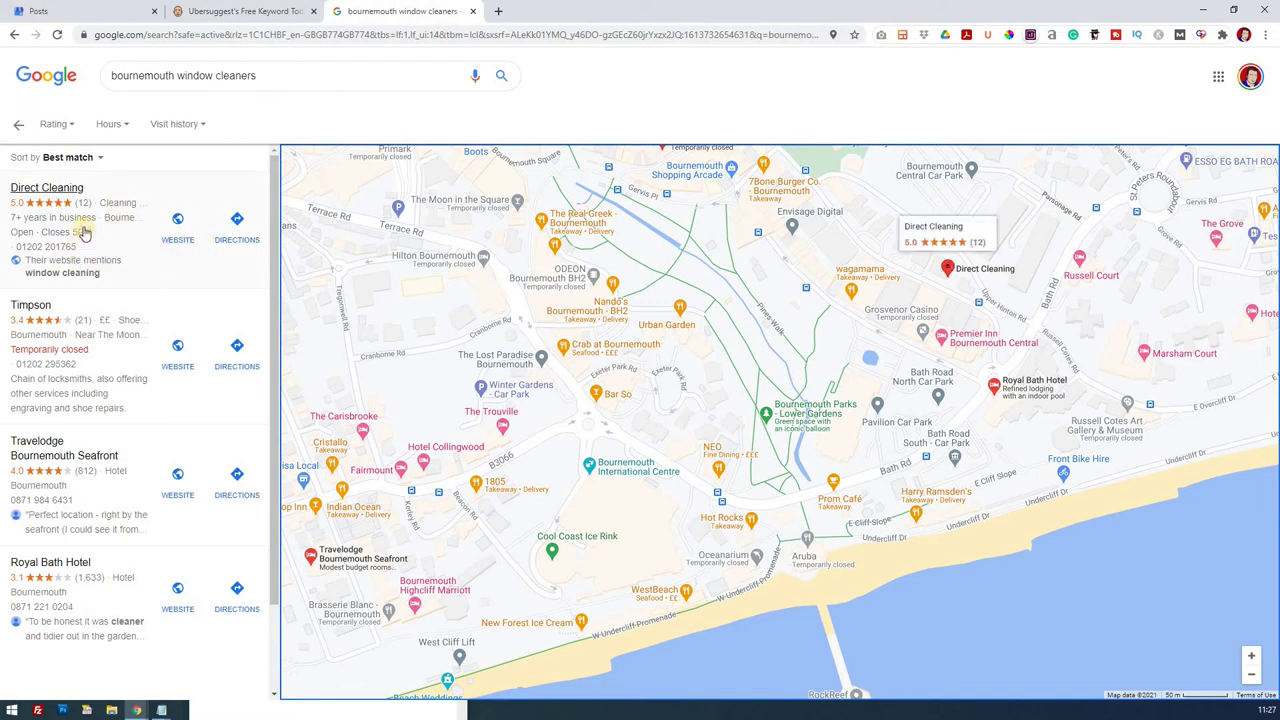
{"action": "left_click", "coordinate": [40, 11]}
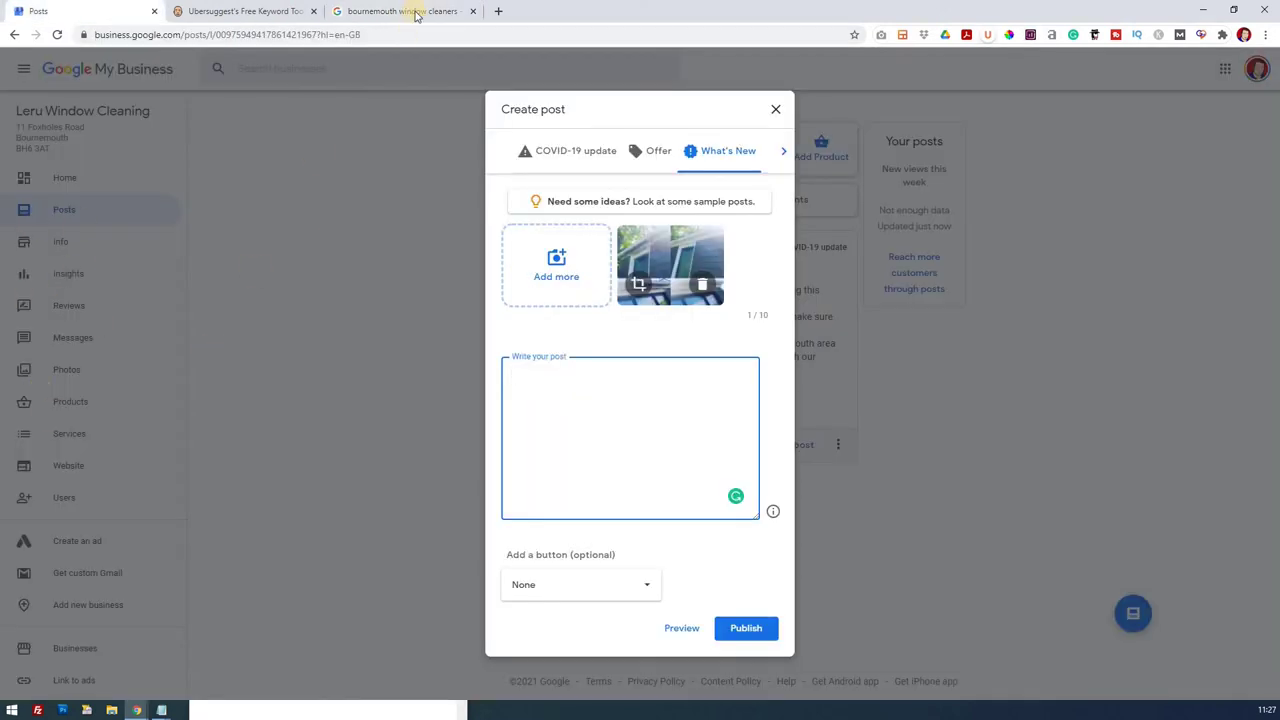
{"action": "left_click", "coordinate": [415, 12]}
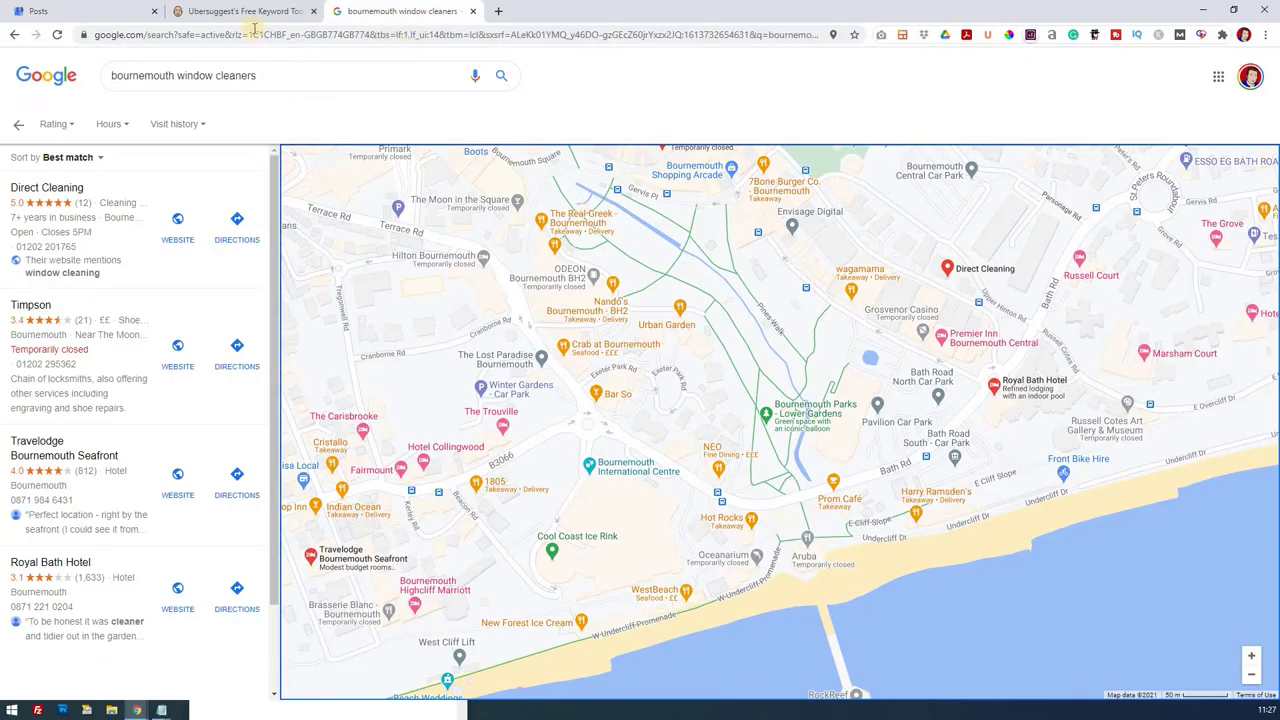
{"action": "left_click", "coordinate": [92, 14]}
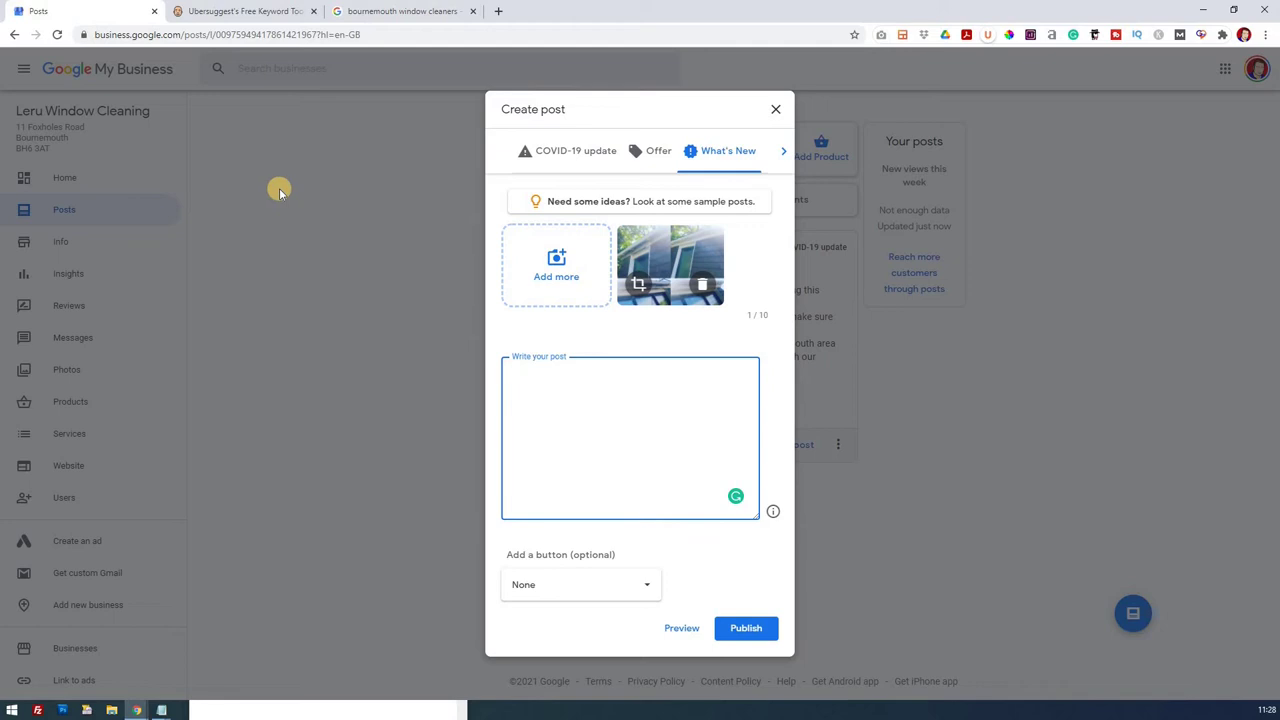
{"action": "left_click", "coordinate": [396, 12]}
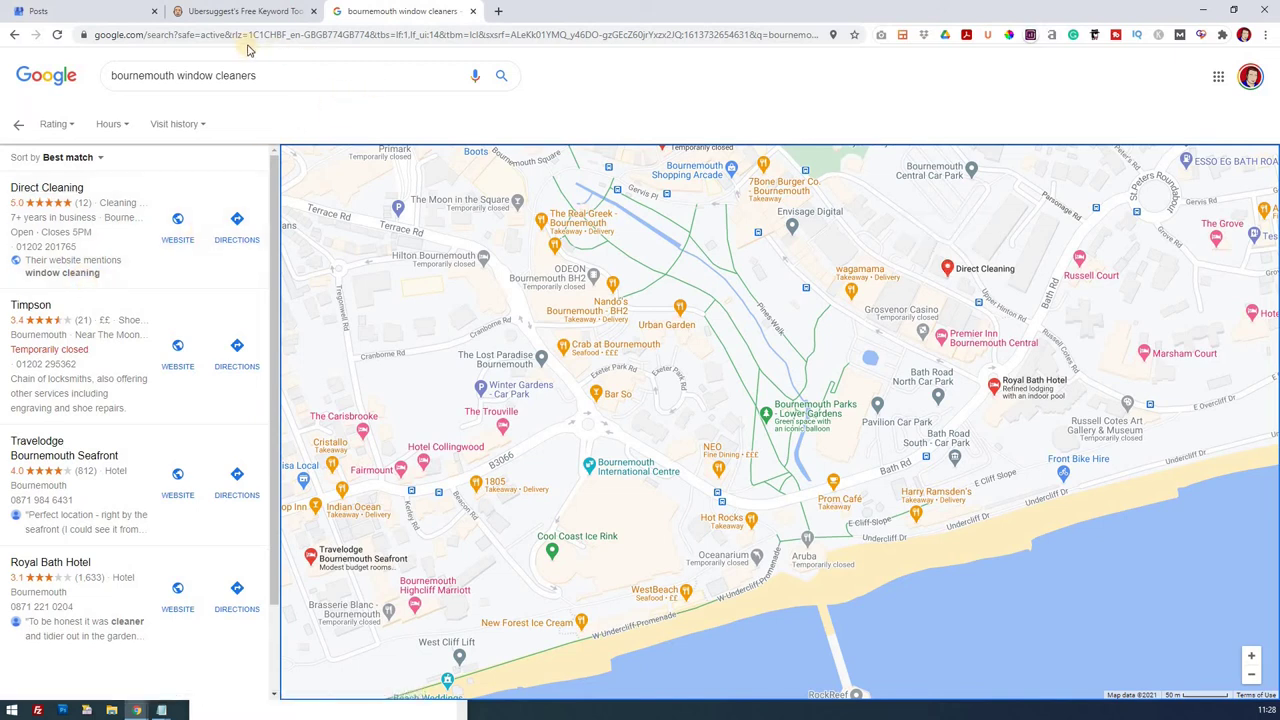
{"action": "left_click", "coordinate": [104, 19]}
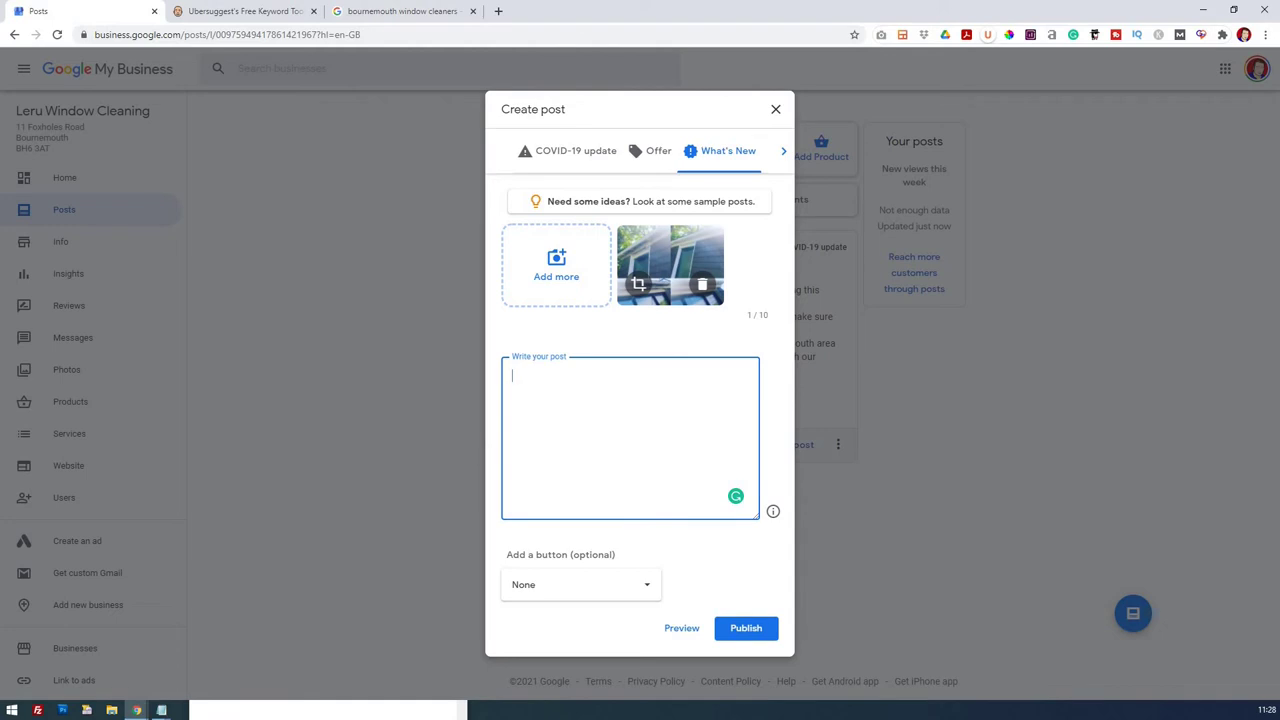
Bring up the Notepad notes beside the draft and enter "Leru Window Cleaning Services" under COMPANY NAME
{"action": "left_click", "coordinate": [161, 710]}
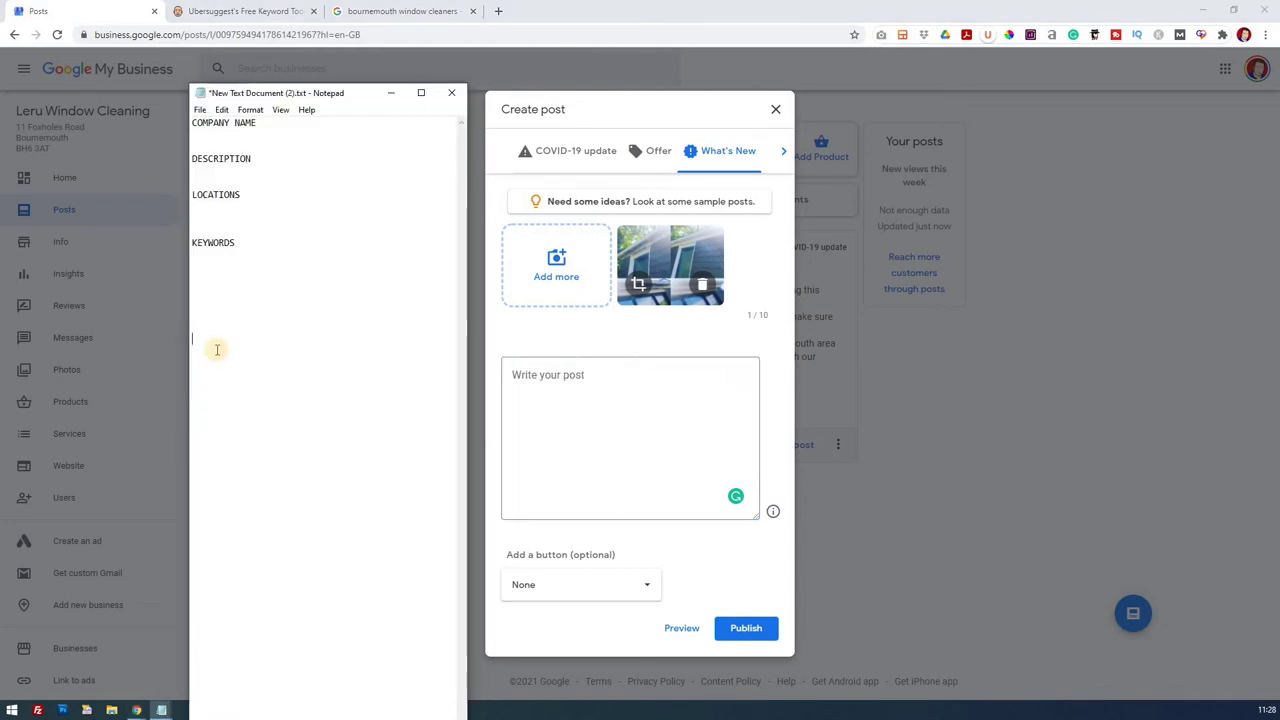
{"action": "left_click_drag", "start_coordinate": [347, 82], "coordinate": [283, 149]}
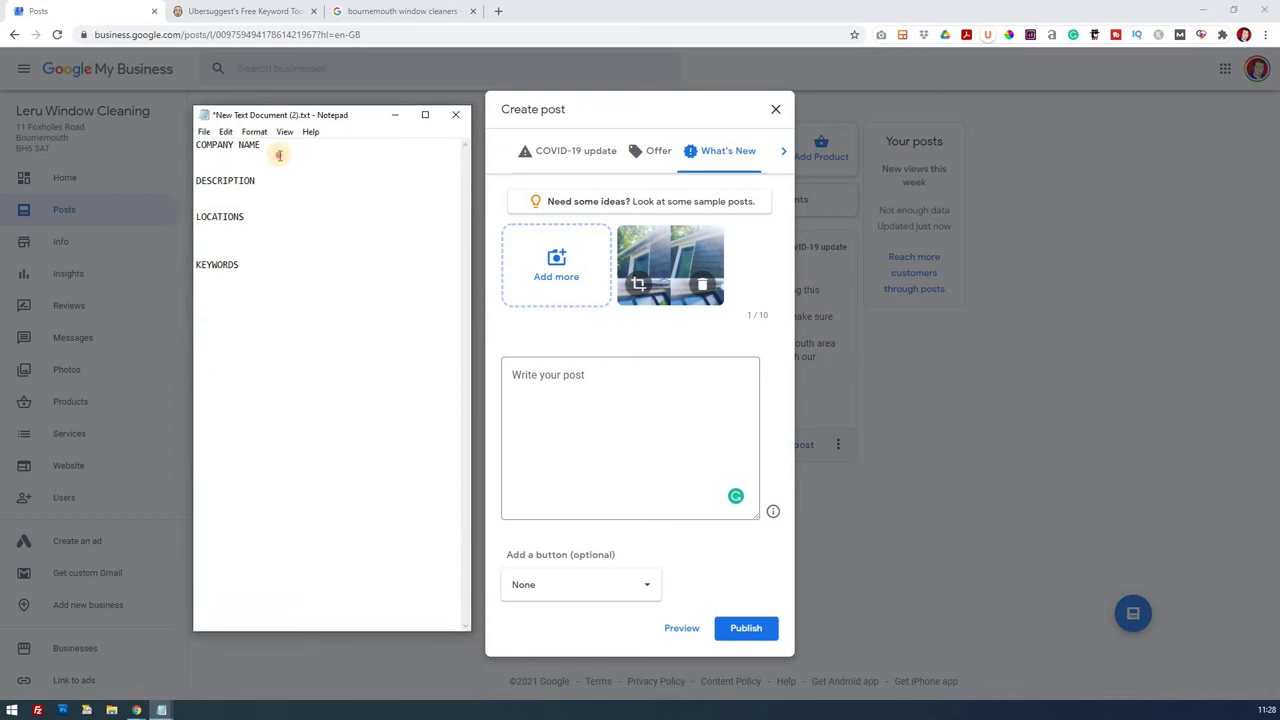
{"action": "left_click", "coordinate": [279, 155]}
{"action": "type", "text": "Leru Window Cleaning Services"}
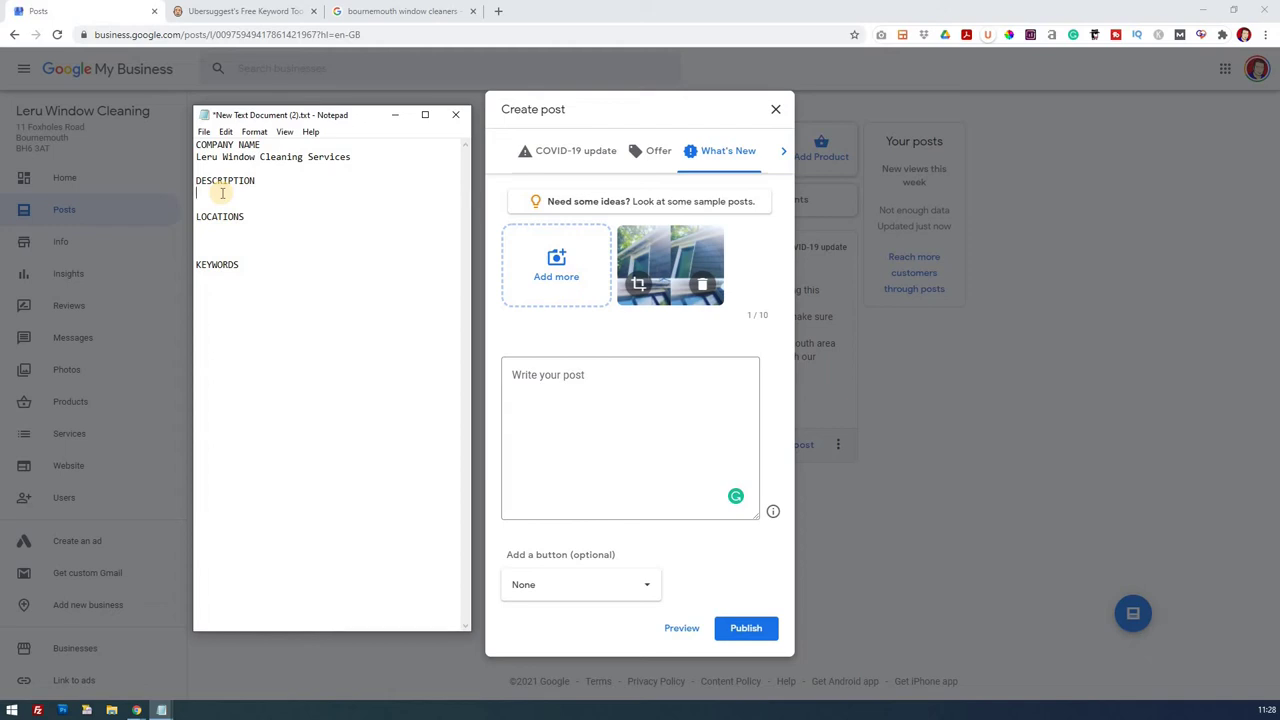
Fill the DESCRIPTION section with the pure water cleaning text, from "Get rid of the grime." to "That's our logo that's what we do."
{"action": "left_click", "coordinate": [252, 186]}
{"action": "key", "text": "alt+Tab"}
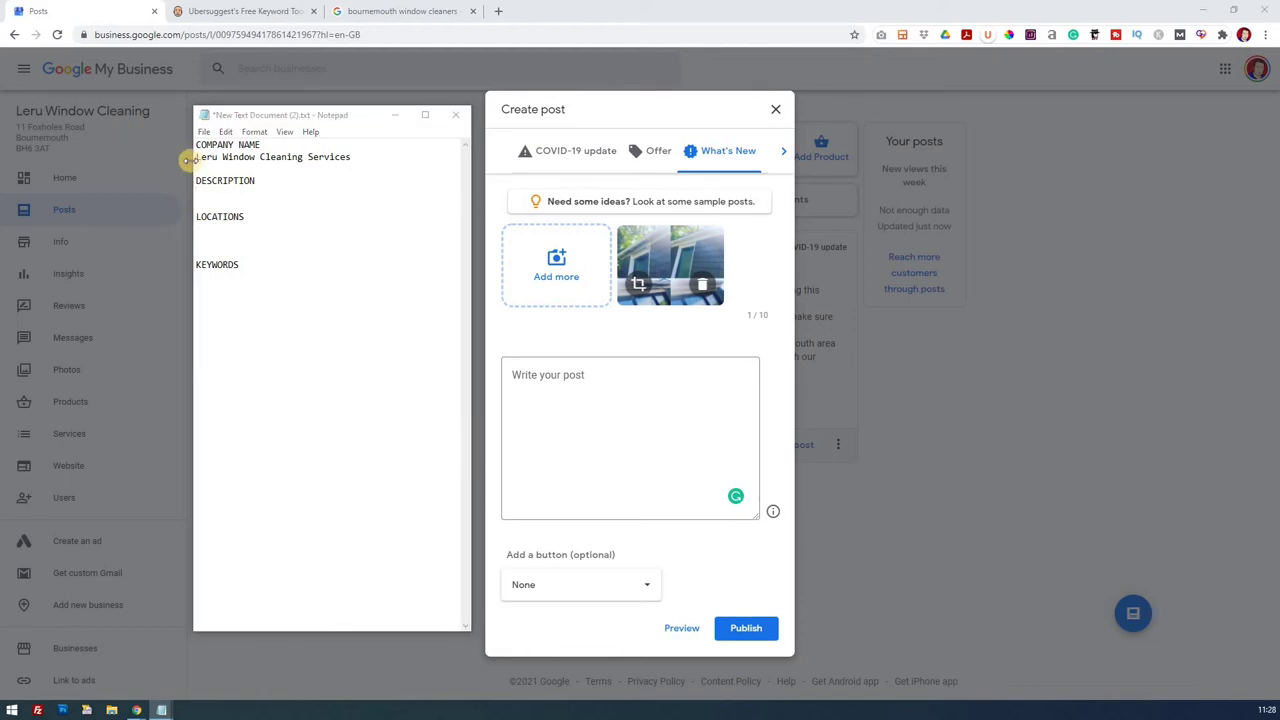
{"action": "left_click", "coordinate": [212, 190]}
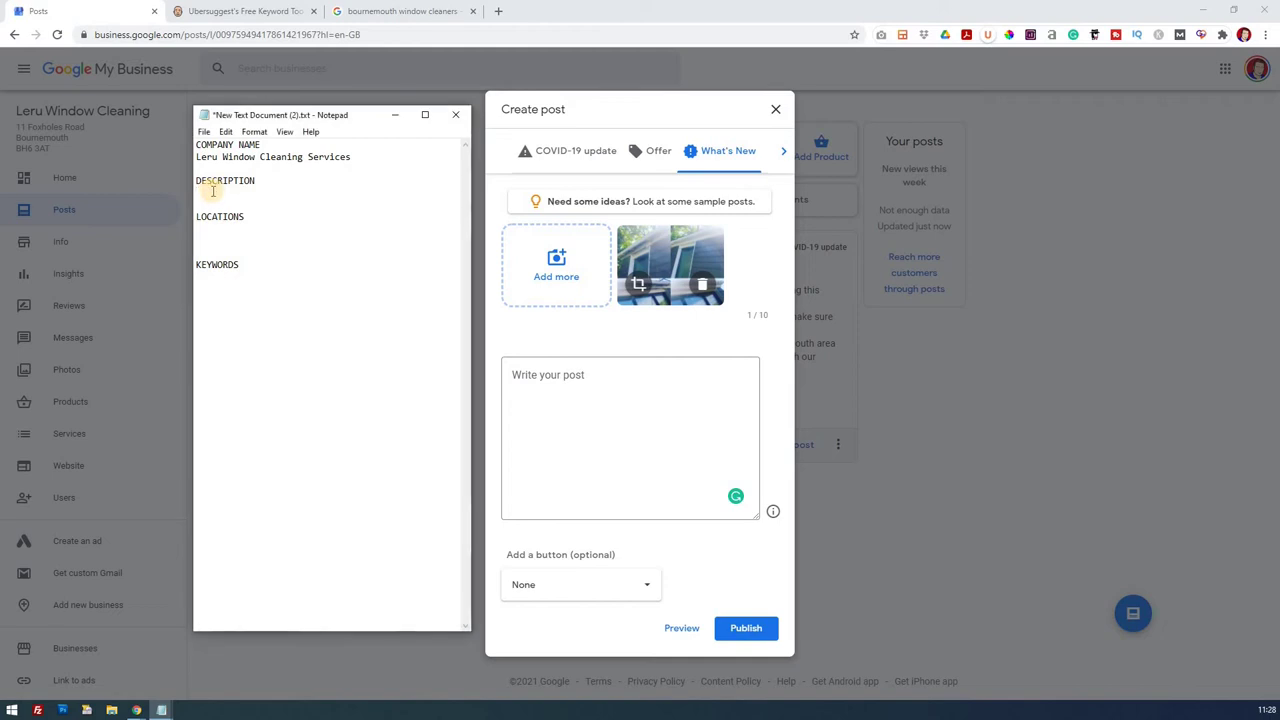
{"action": "type", "text": "Get rid of the grime. Pure water cleaning gets great results Cleared gutters out then cleaned outside. Restoring customers homes throughout winter. Make your home shine. That's our logo that's what we do."}
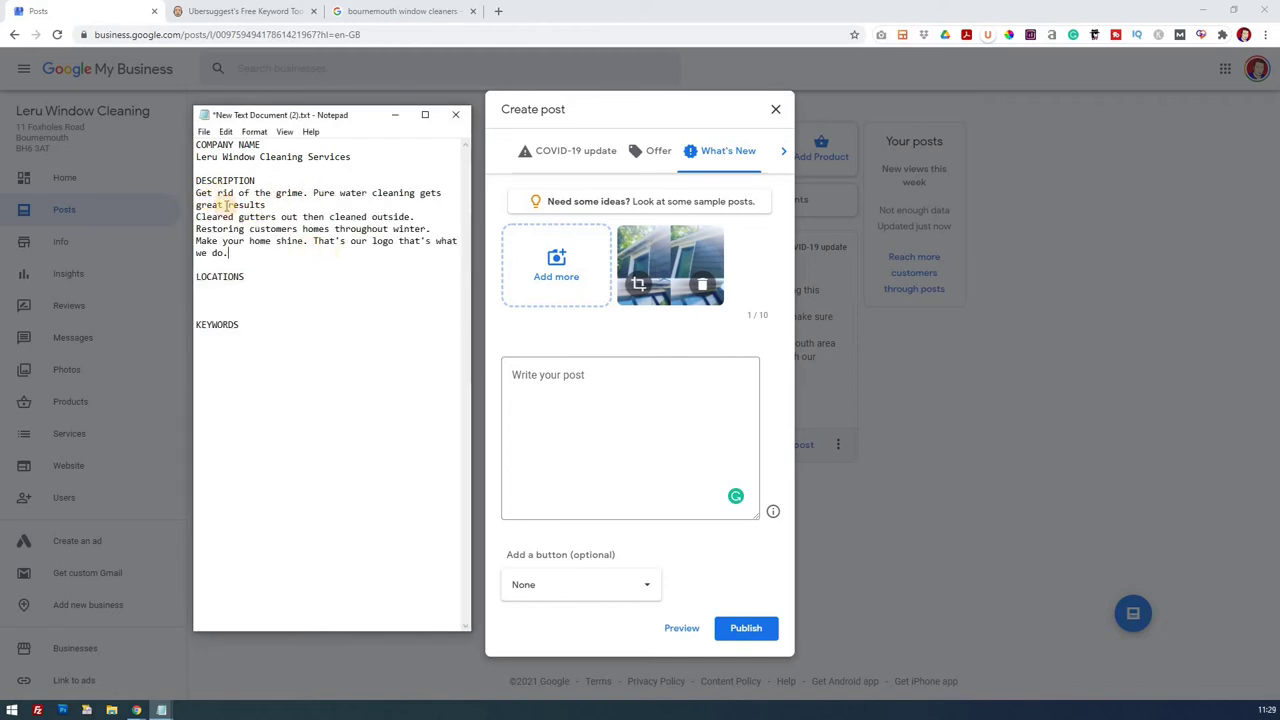
{"action": "left_click", "coordinate": [198, 192], "text": "shift"}
{"action": "left_click", "coordinate": [262, 216]}
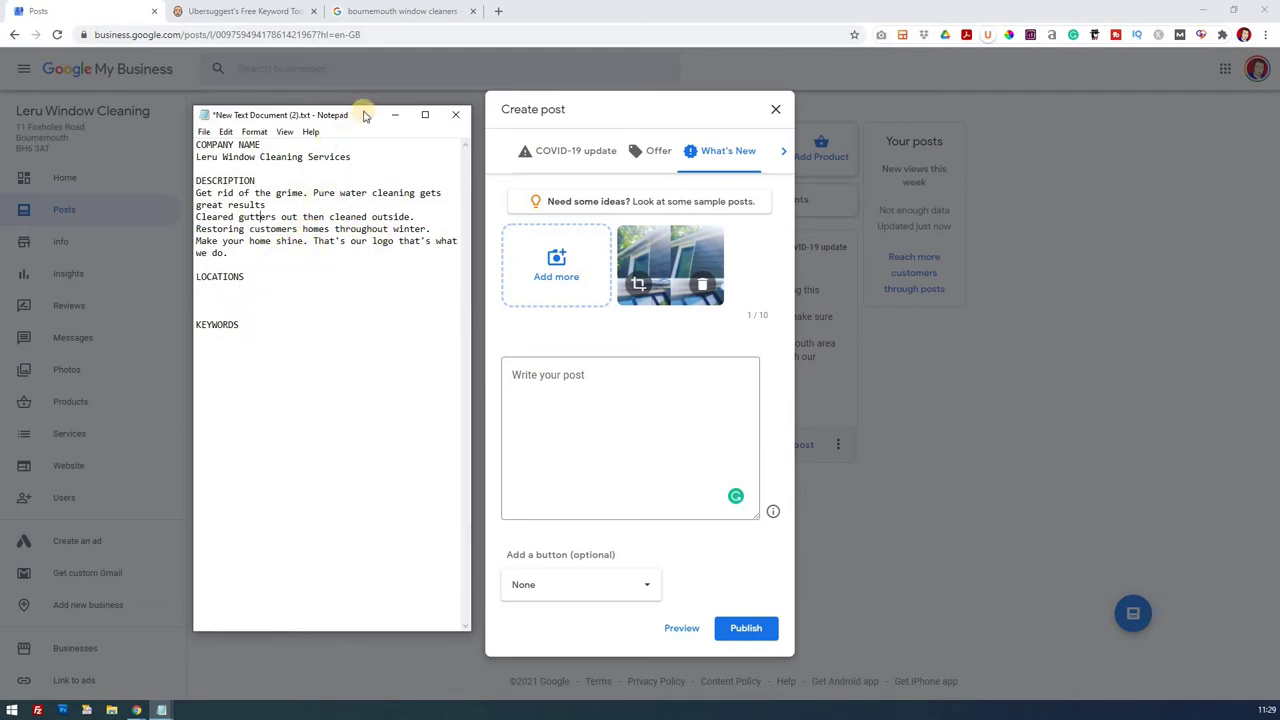
List Bournemouth, Christchurch and Dorset on separate lines under LOCATIONS in the notes
{"action": "left_click_drag", "start_coordinate": [374, 117], "coordinate": [350, 141]}
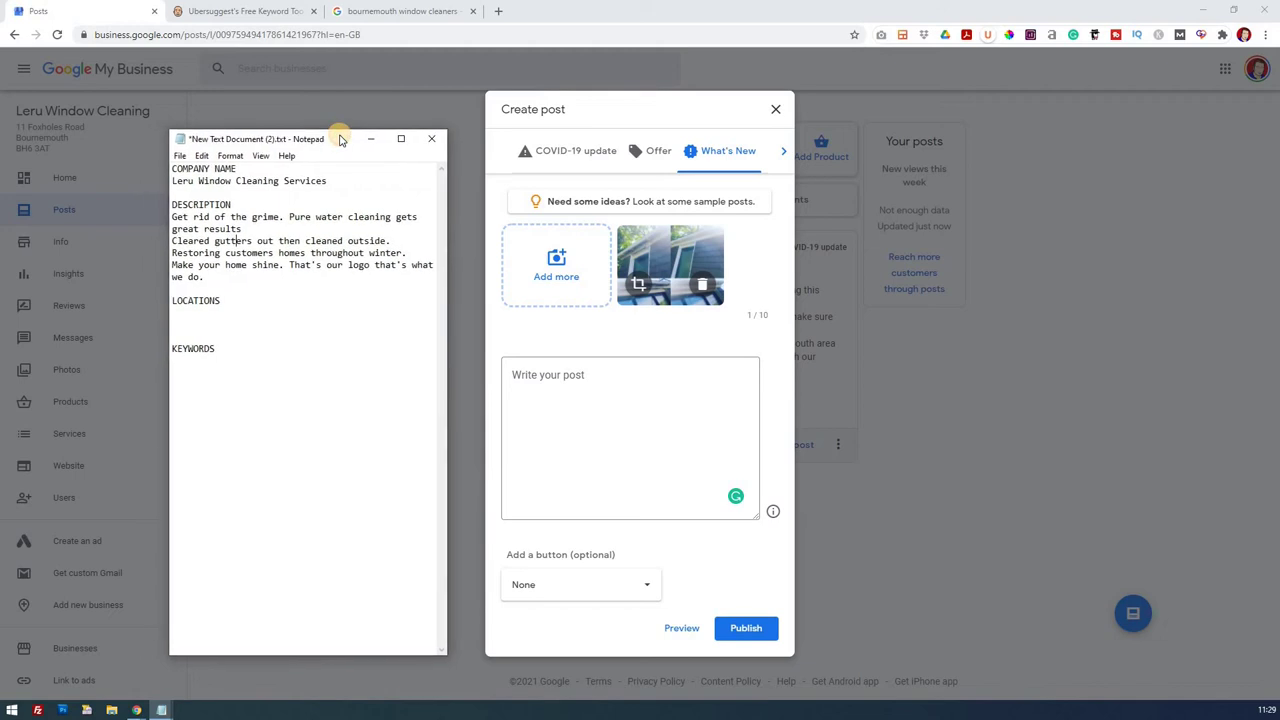
{"action": "left_click", "coordinate": [256, 311]}
{"action": "type", "text": "Bournemouth"}
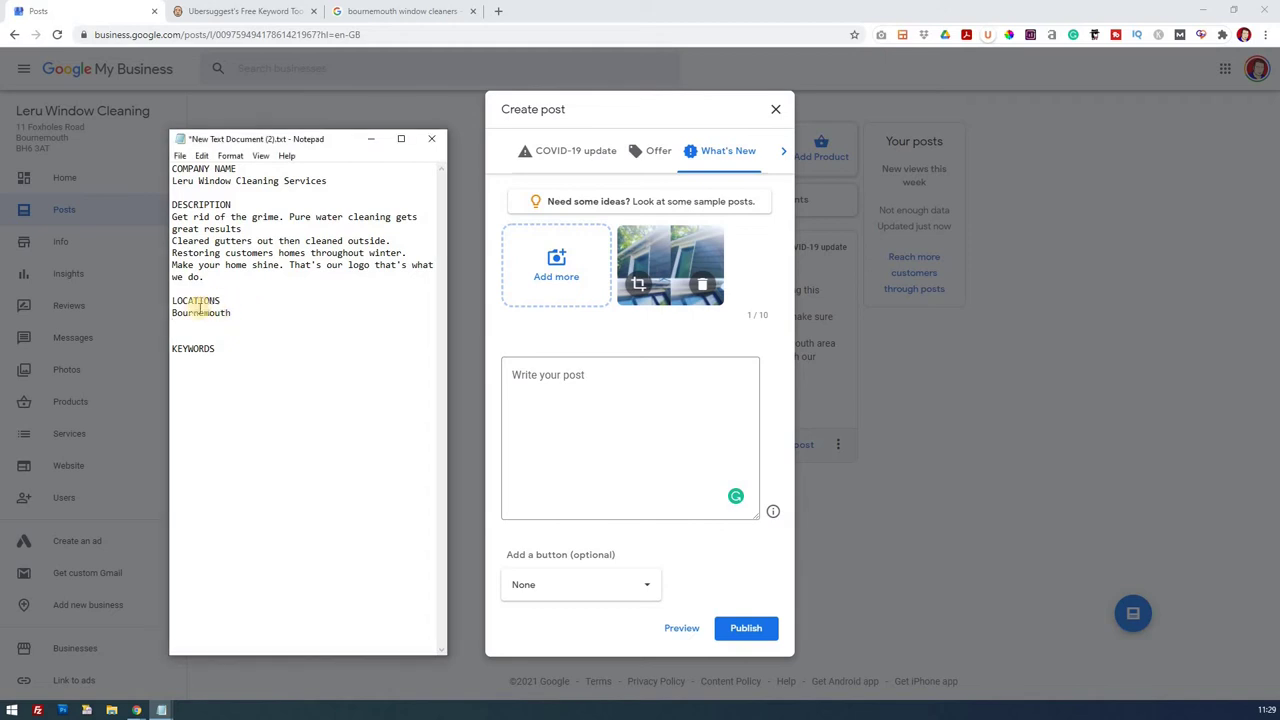
{"action": "type", "text": "Christchurch, Dorset"}
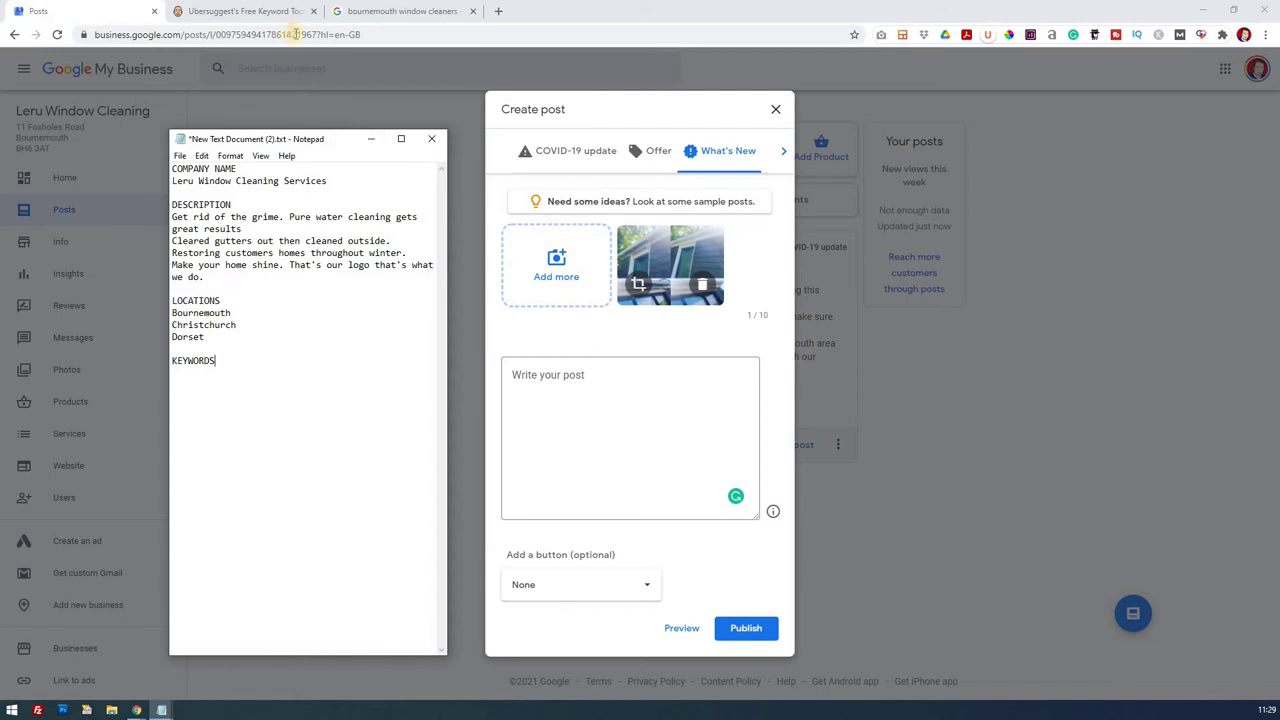
In a new browser tab, examine Google's search suggestions for "window cleaning" alone and followed by the letters a, b and c
{"action": "left_click", "coordinate": [262, 12]}
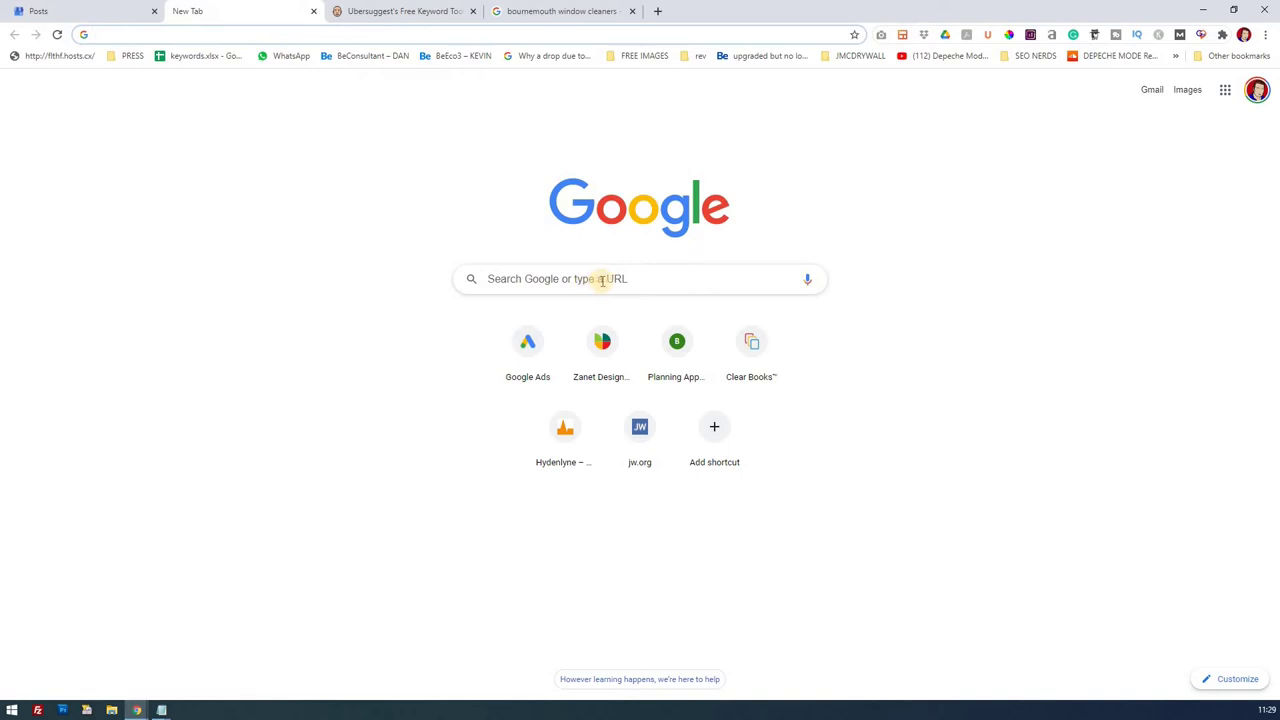
{"action": "left_click", "coordinate": [603, 281]}
{"action": "type", "text": "window cleaning"}
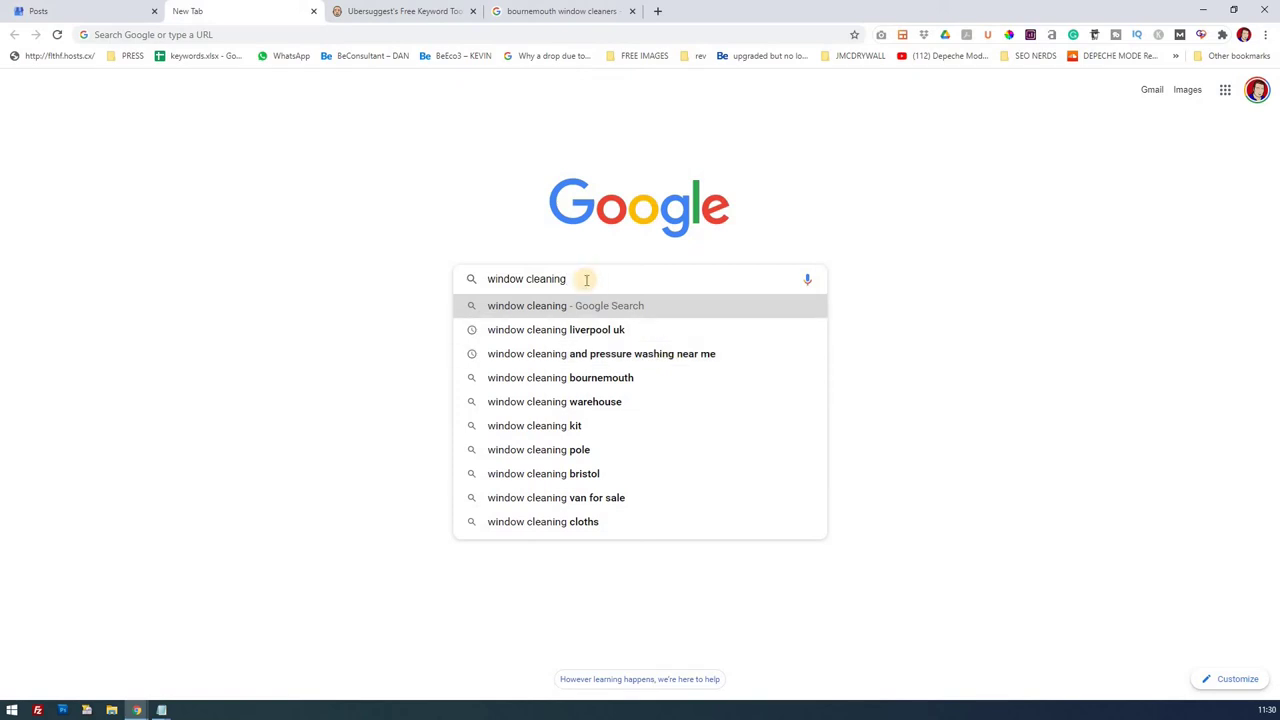
{"action": "type", "text": "a"}
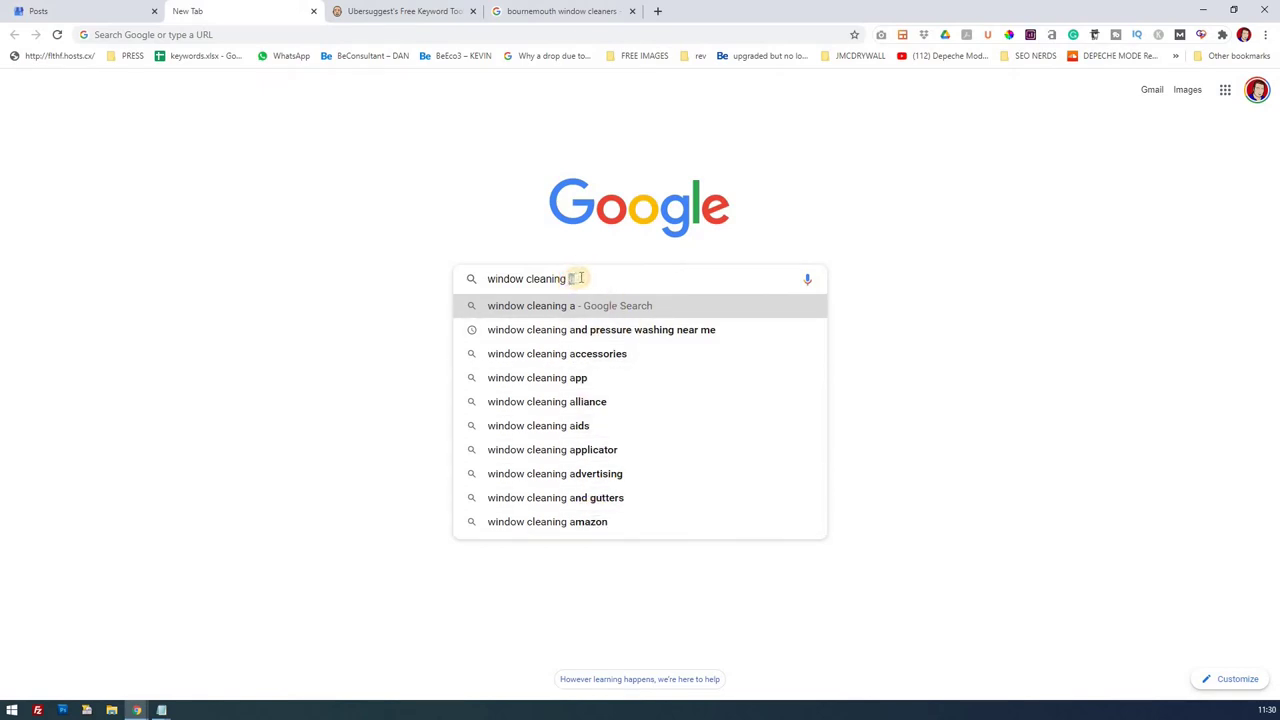
{"action": "type", "text": "b"}
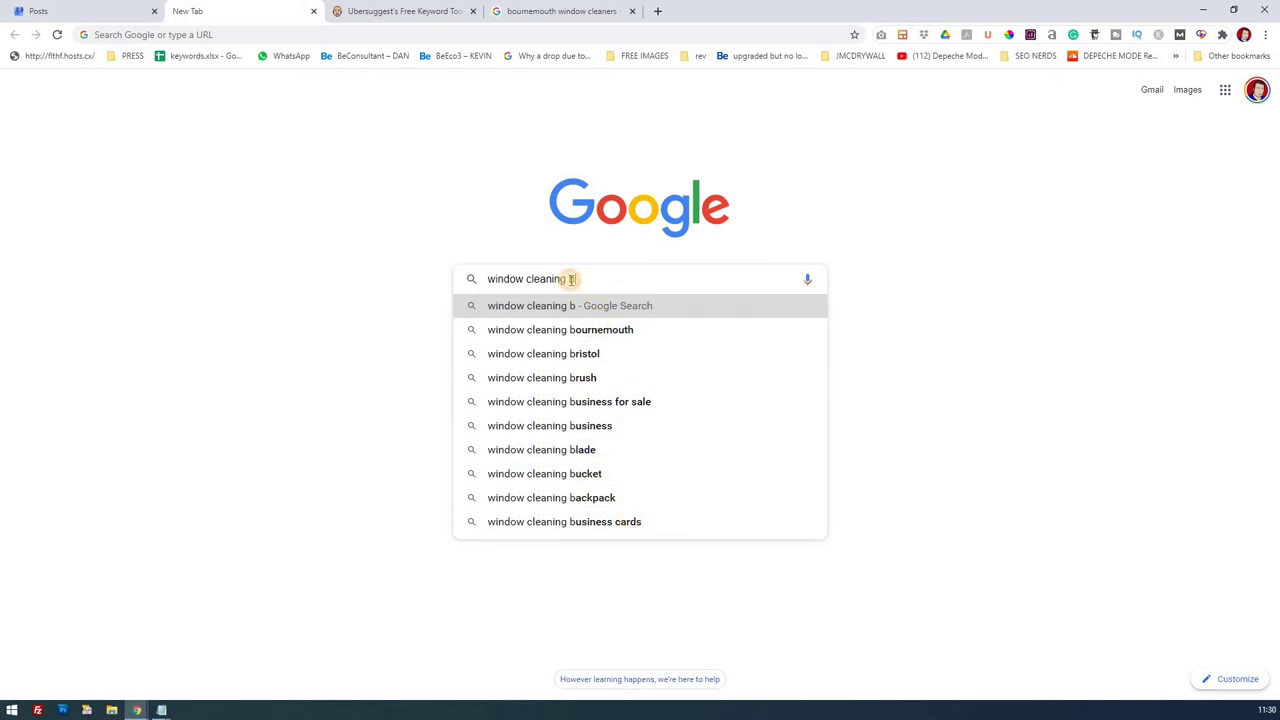
{"action": "key", "text": "BackSpace"}
{"action": "type", "text": "c"}
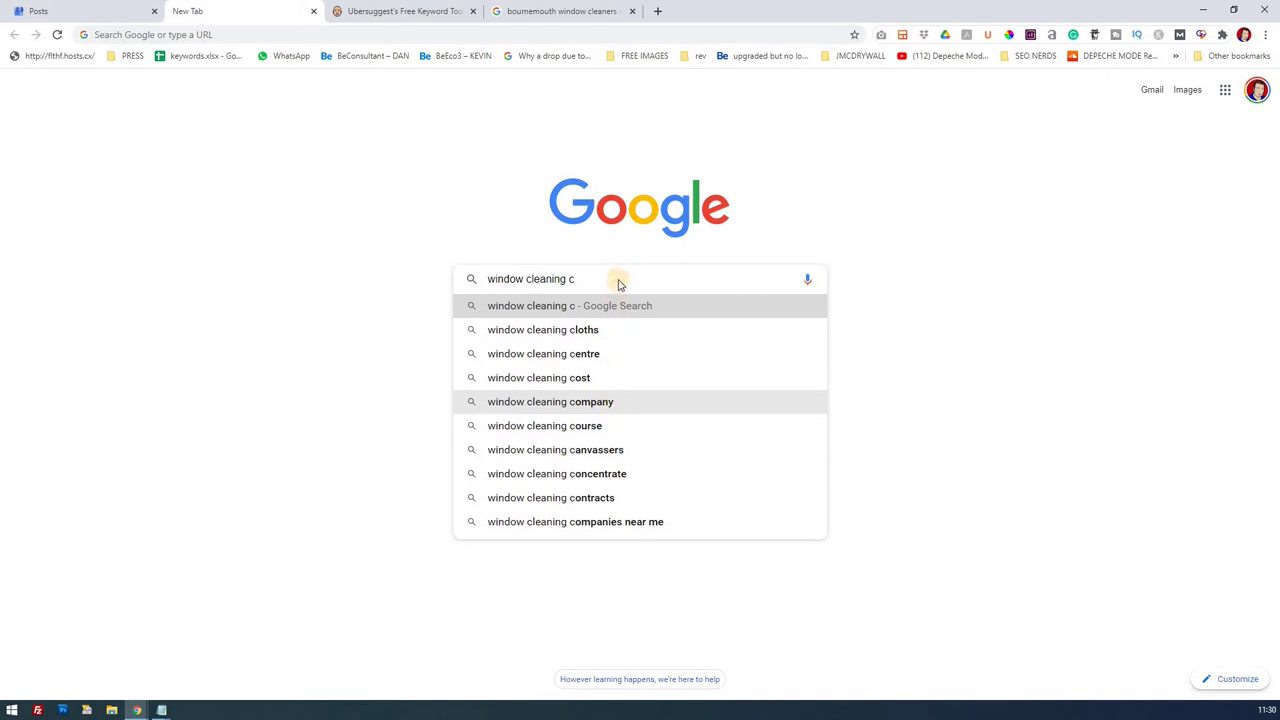
Search Google for the suggested phrase "window cleaning company" and copy it for the keyword notes
{"action": "left_click", "coordinate": [617, 403]}
{"action": "triple_click", "coordinate": [116, 75]}
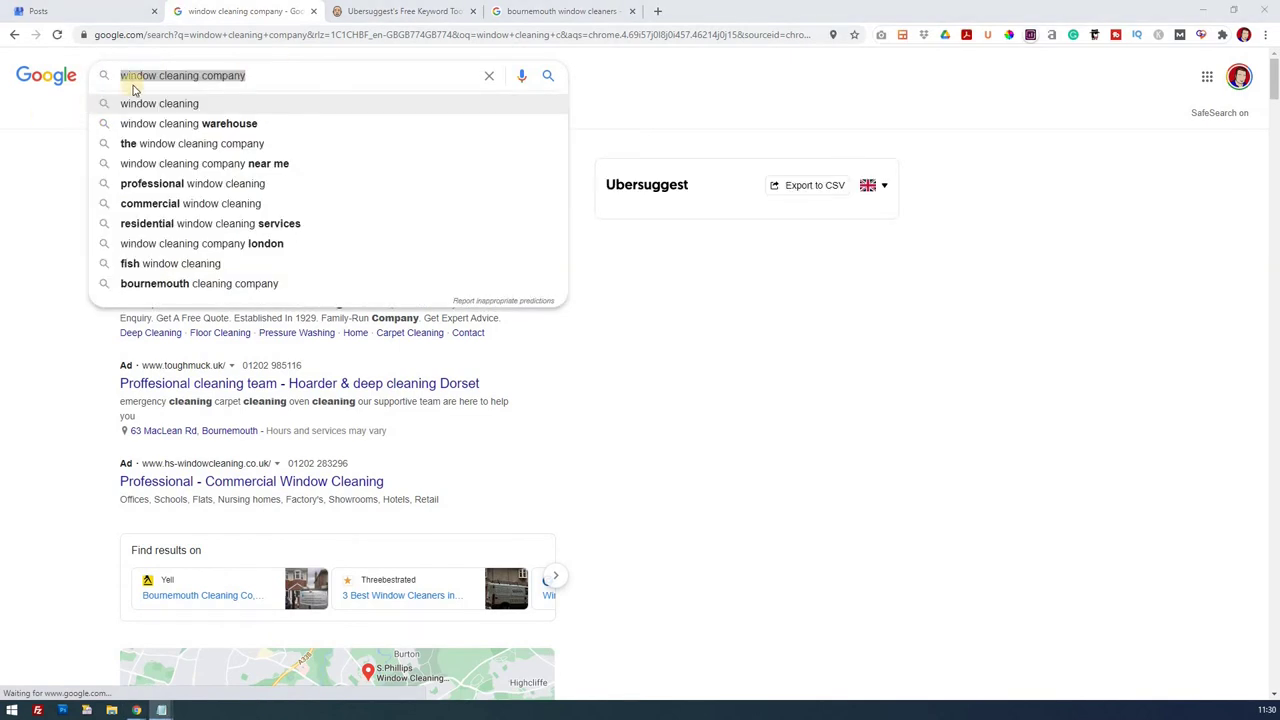
{"action": "left_click", "coordinate": [254, 75]}
{"action": "triple_click", "coordinate": [254, 75]}
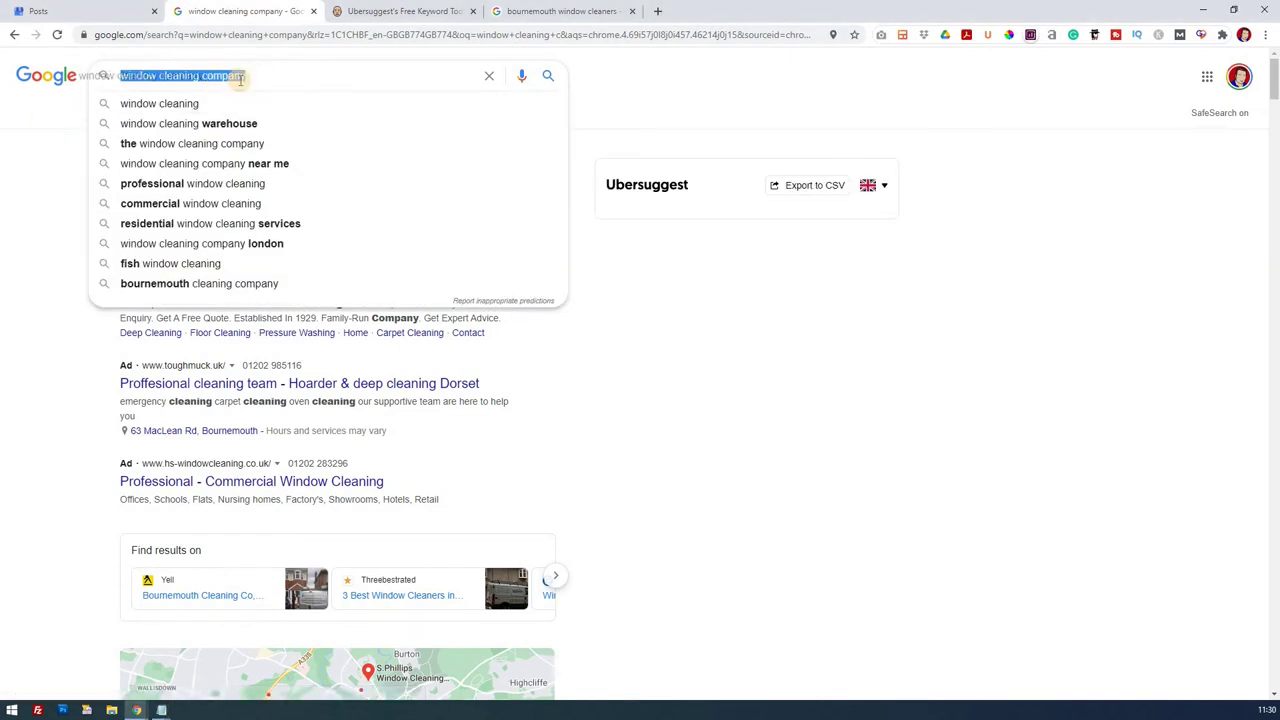
Search for the suggested phrase "window cleaning during lockdown" and copy it to the Notepad keyword notes
{"action": "left_click", "coordinate": [250, 76]}
{"action": "double_click", "coordinate": [283, 78]}
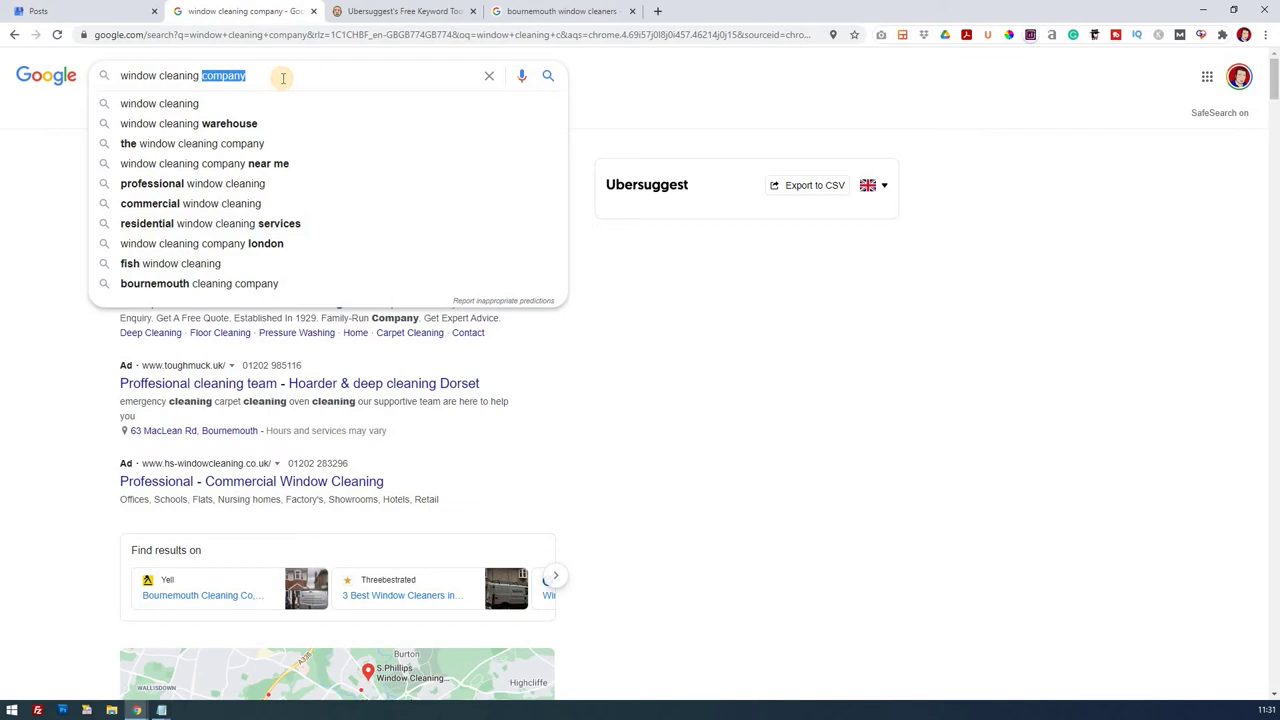
{"action": "type", "text": "d"}
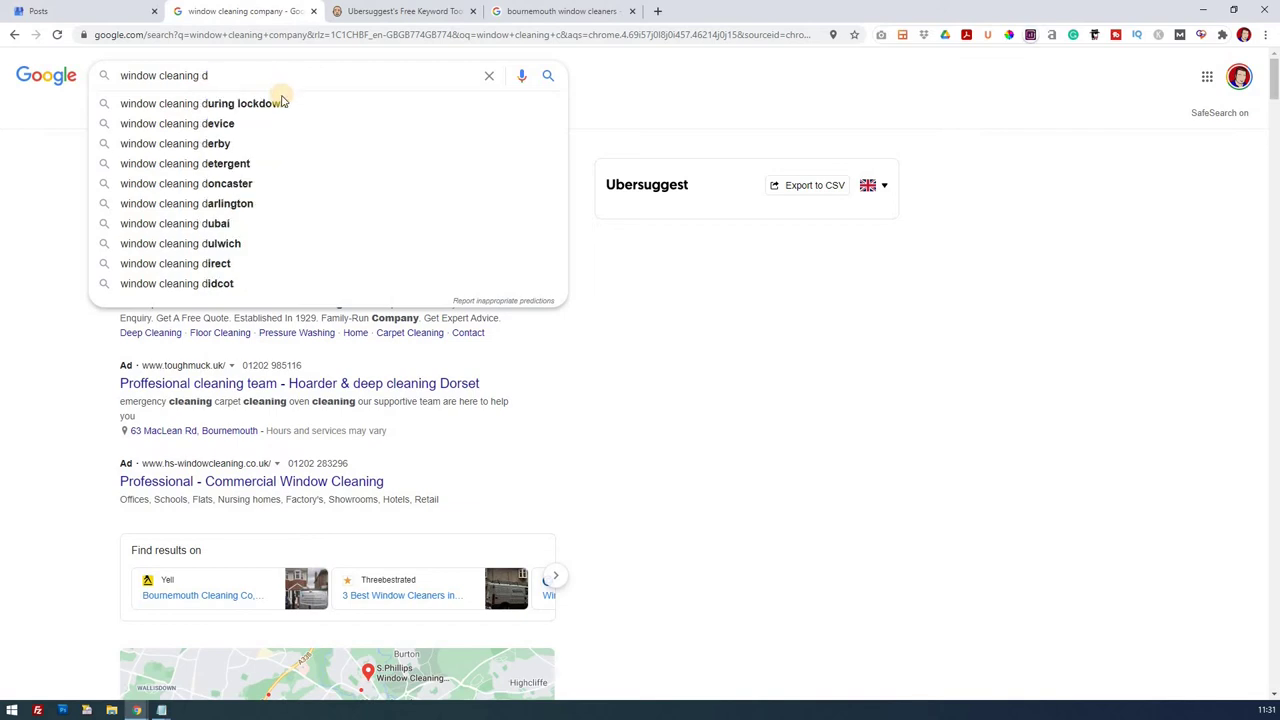
{"action": "left_click", "coordinate": [283, 104]}
{"action": "left_click_drag", "start_coordinate": [282, 76], "coordinate": [118, 76]}
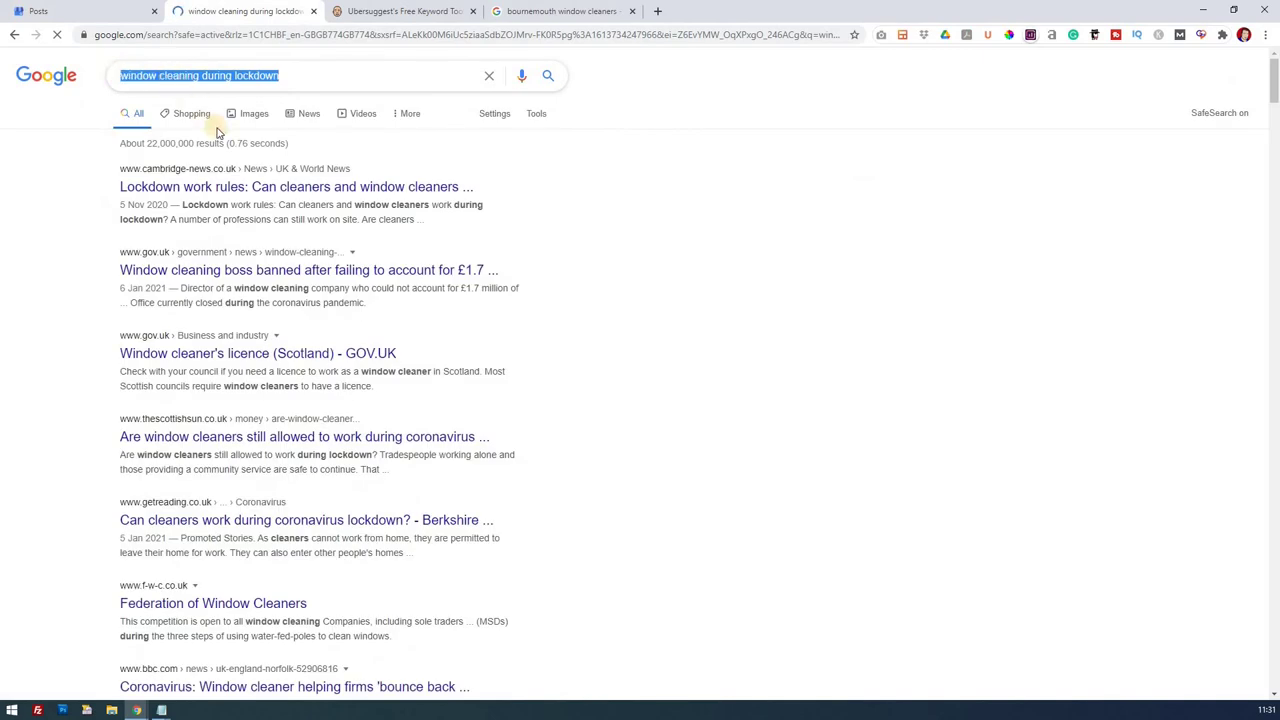
{"action": "right_click", "coordinate": [170, 80]}
{"action": "left_click", "coordinate": [208, 126]}
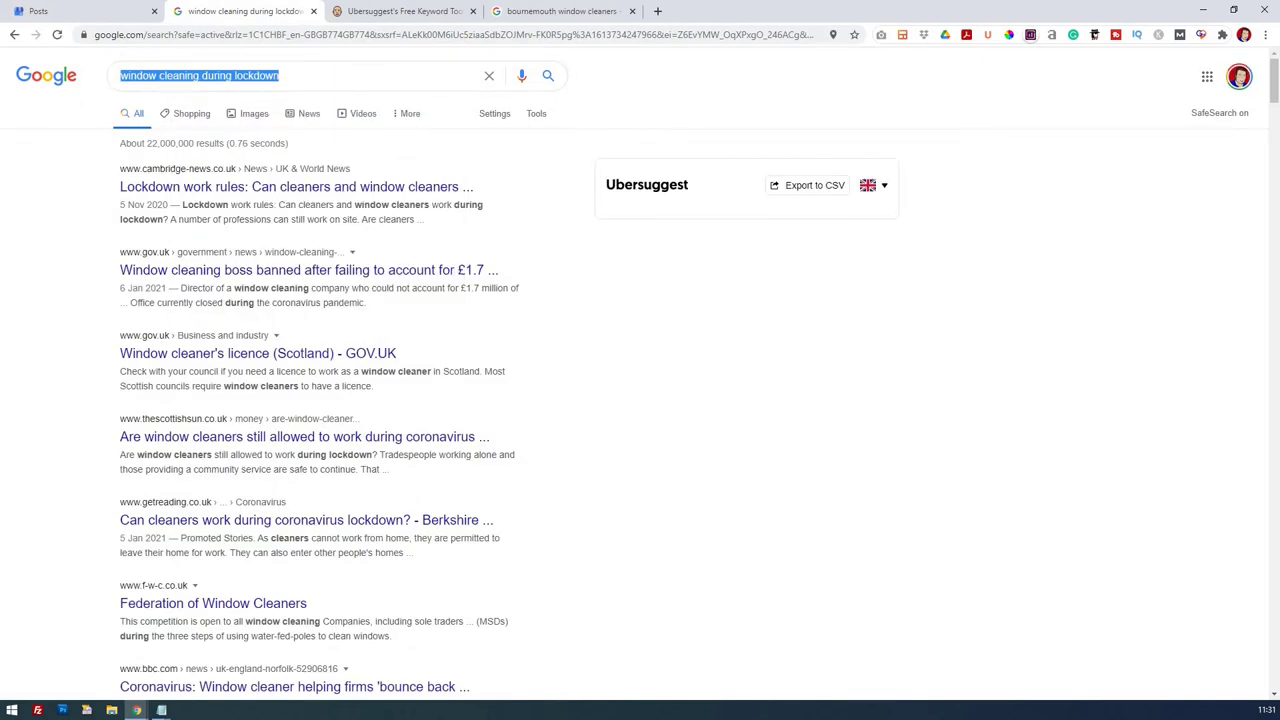
{"action": "key", "text": "alt+Tab"}
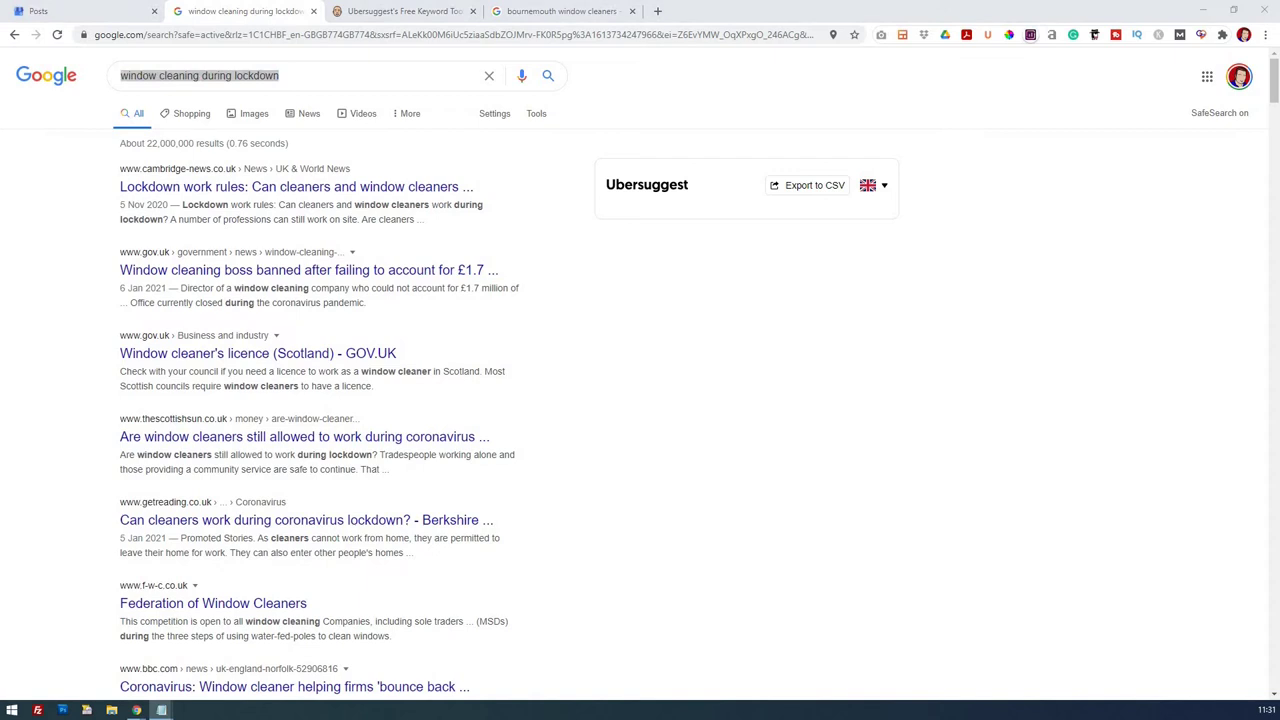
Search Google for the suggested phrase "window cleaning using pure water" and copy it to the Notepad keyword notes
{"action": "left_click", "coordinate": [120, 77]}
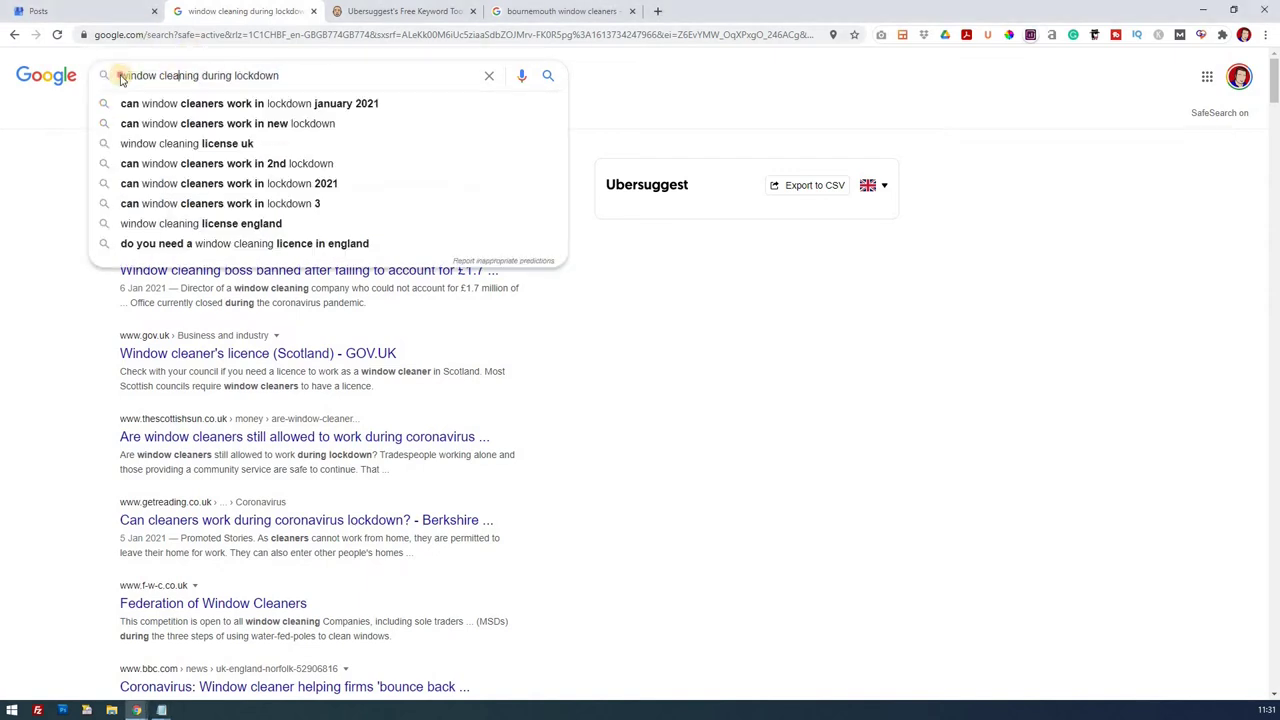
{"action": "left_click_drag", "start_coordinate": [200, 76], "coordinate": [341, 75]}
{"action": "key", "text": "BackSpace"}
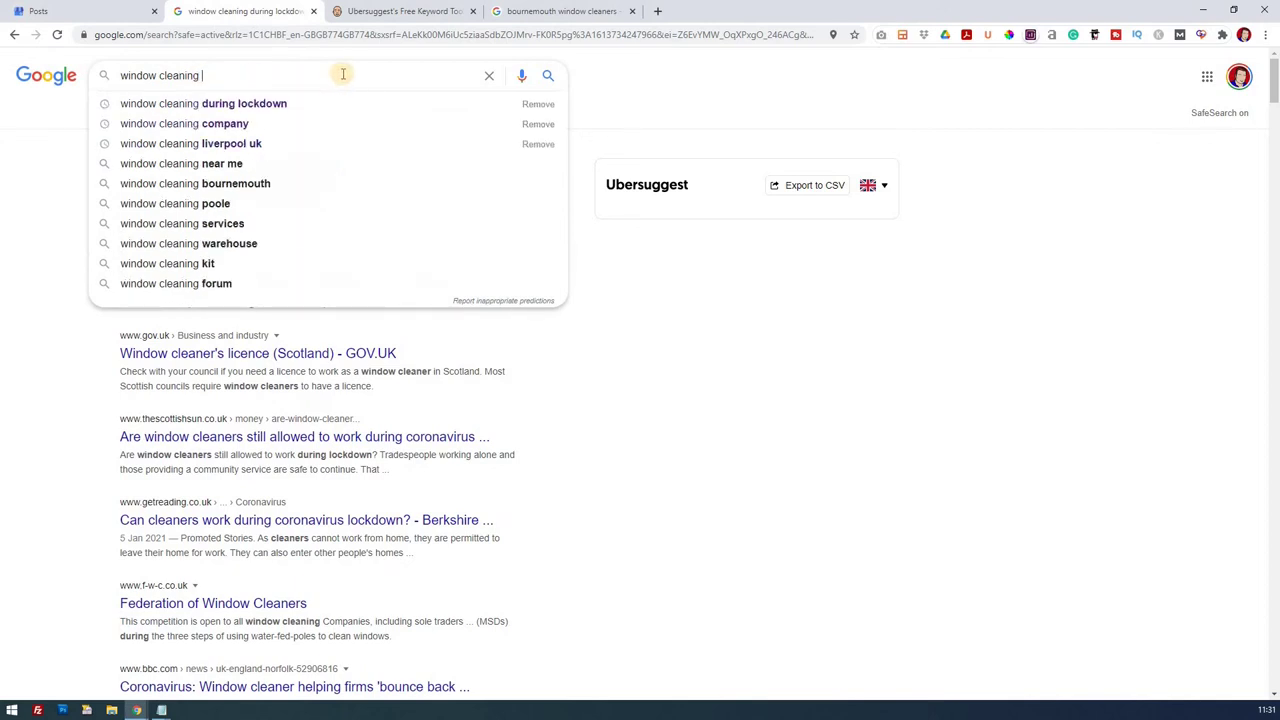
{"action": "type", "text": "pure"}
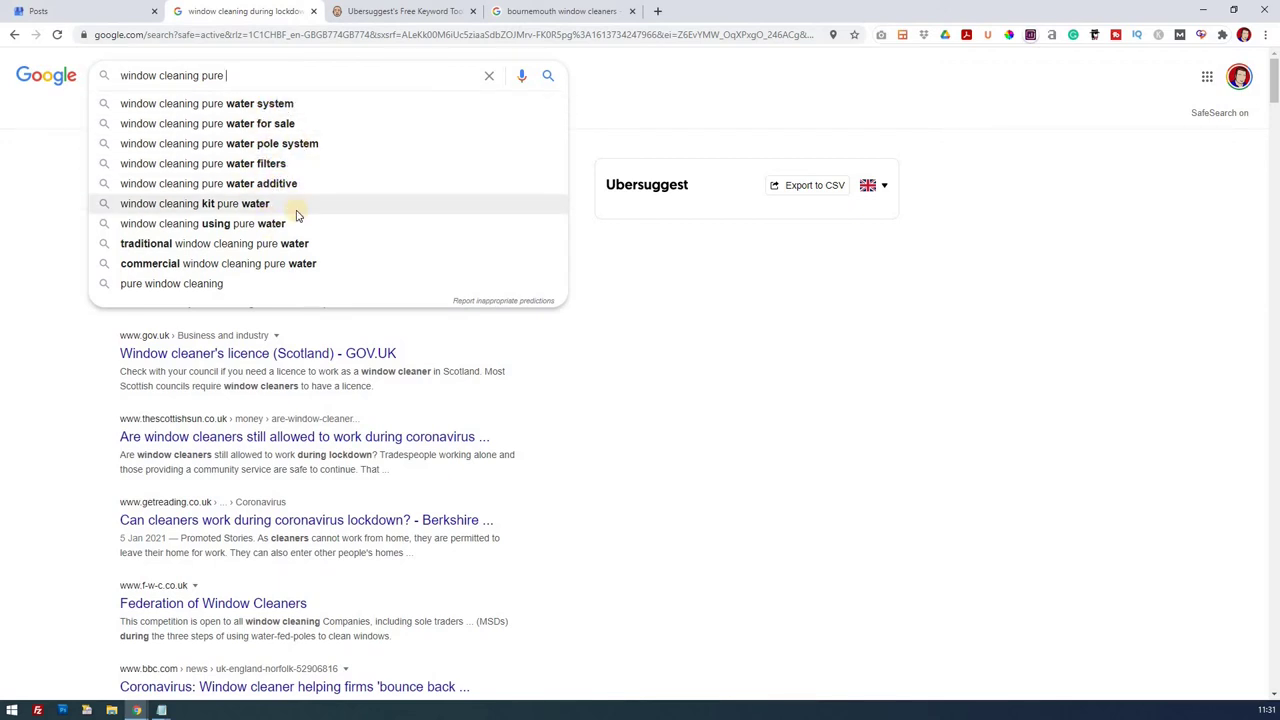
{"action": "left_click", "coordinate": [200, 223]}
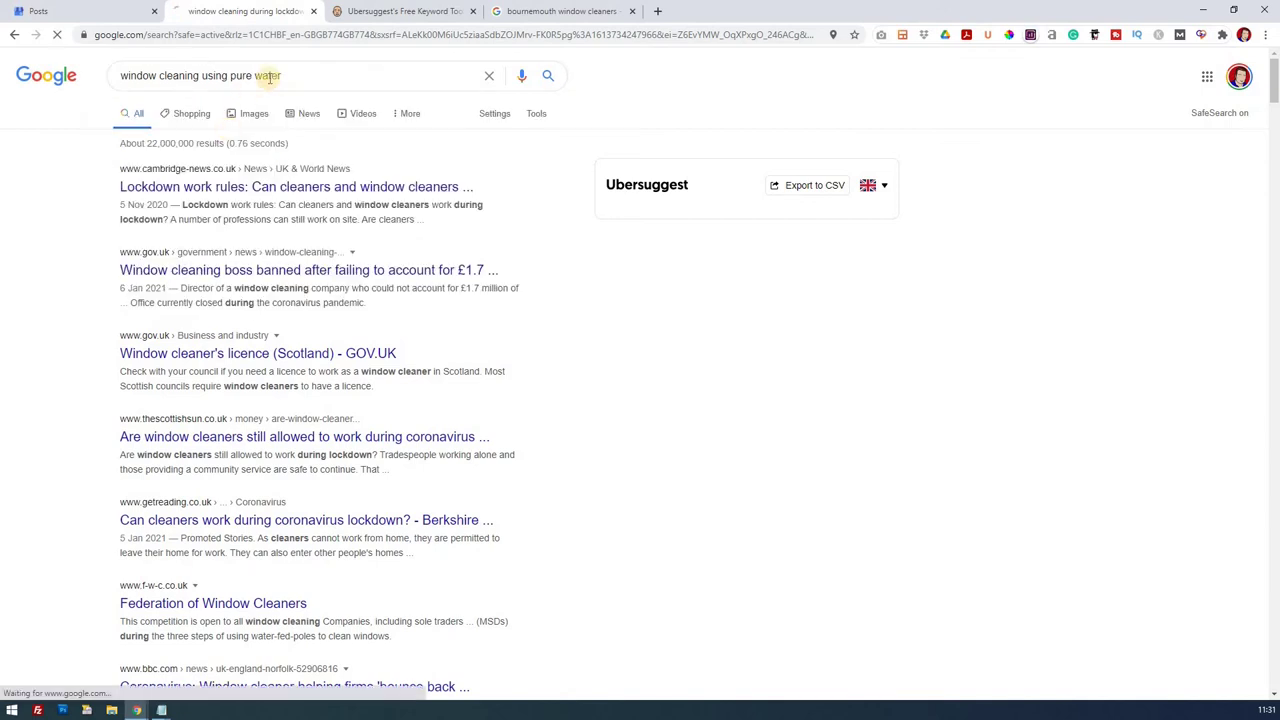
{"action": "left_click_drag", "start_coordinate": [281, 76], "coordinate": [122, 76]}
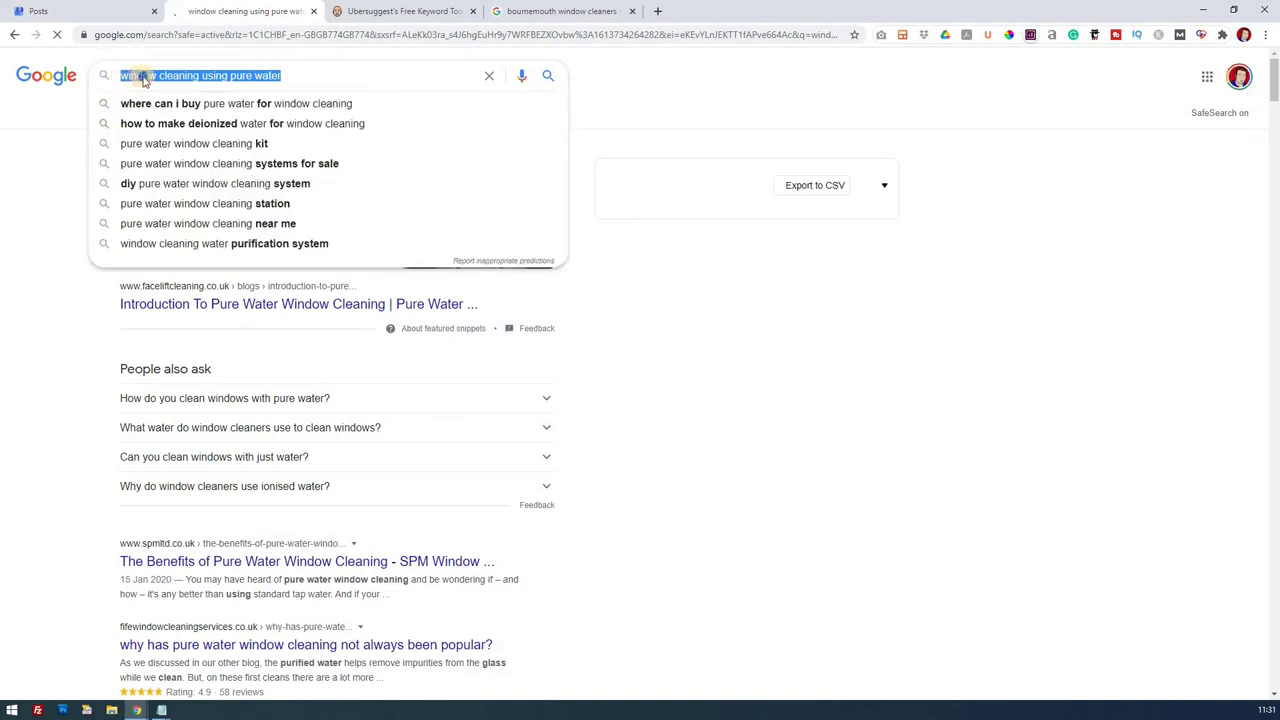
{"action": "right_click", "coordinate": [143, 77]}
{"action": "left_click", "coordinate": [160, 130]}
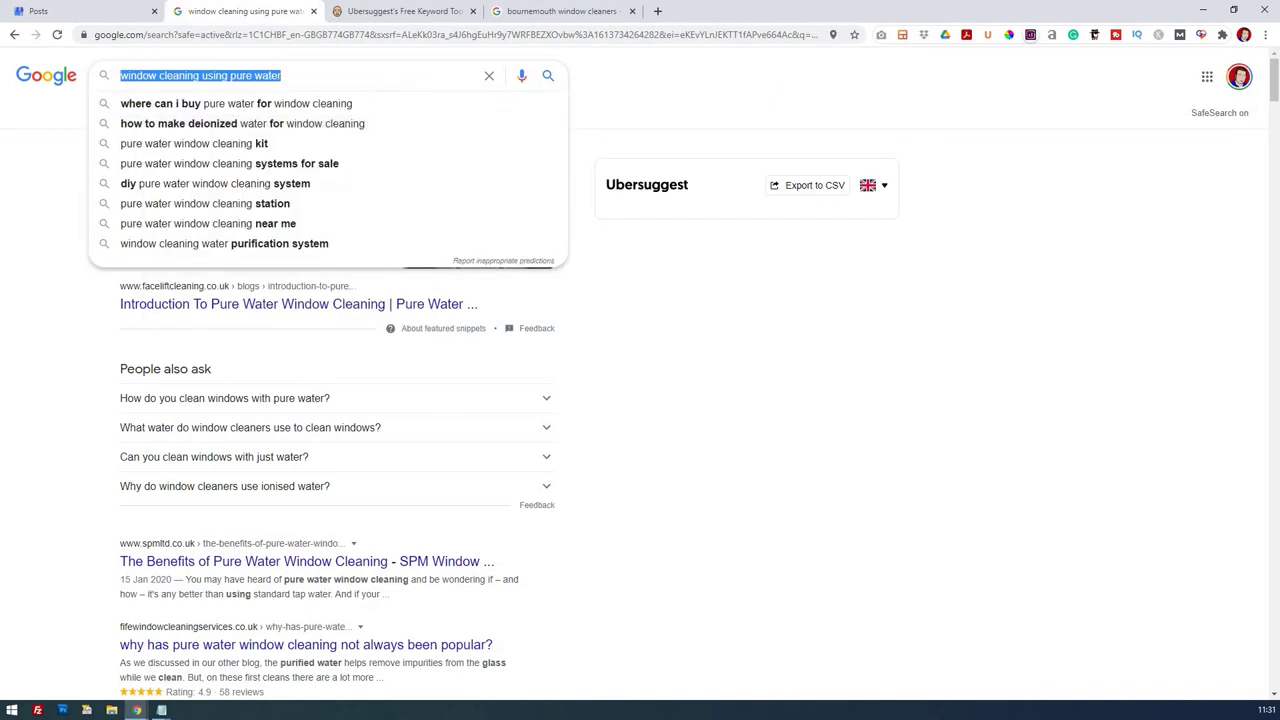
{"action": "key", "text": "alt+Tab"}
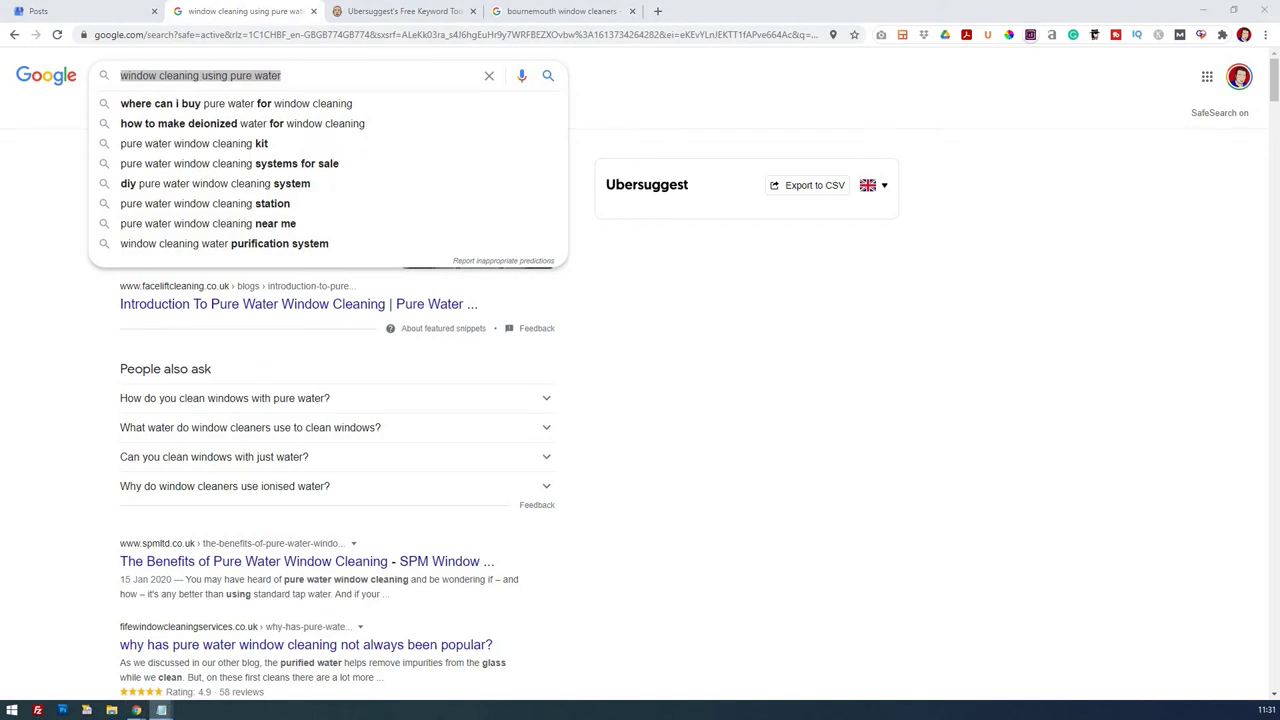
Look up "window cleaning using pure water" in Ubersuggest and examine the search volume and keyword ideas
{"action": "left_click", "coordinate": [215, 250]}
{"action": "left_click", "coordinate": [215, 244]}
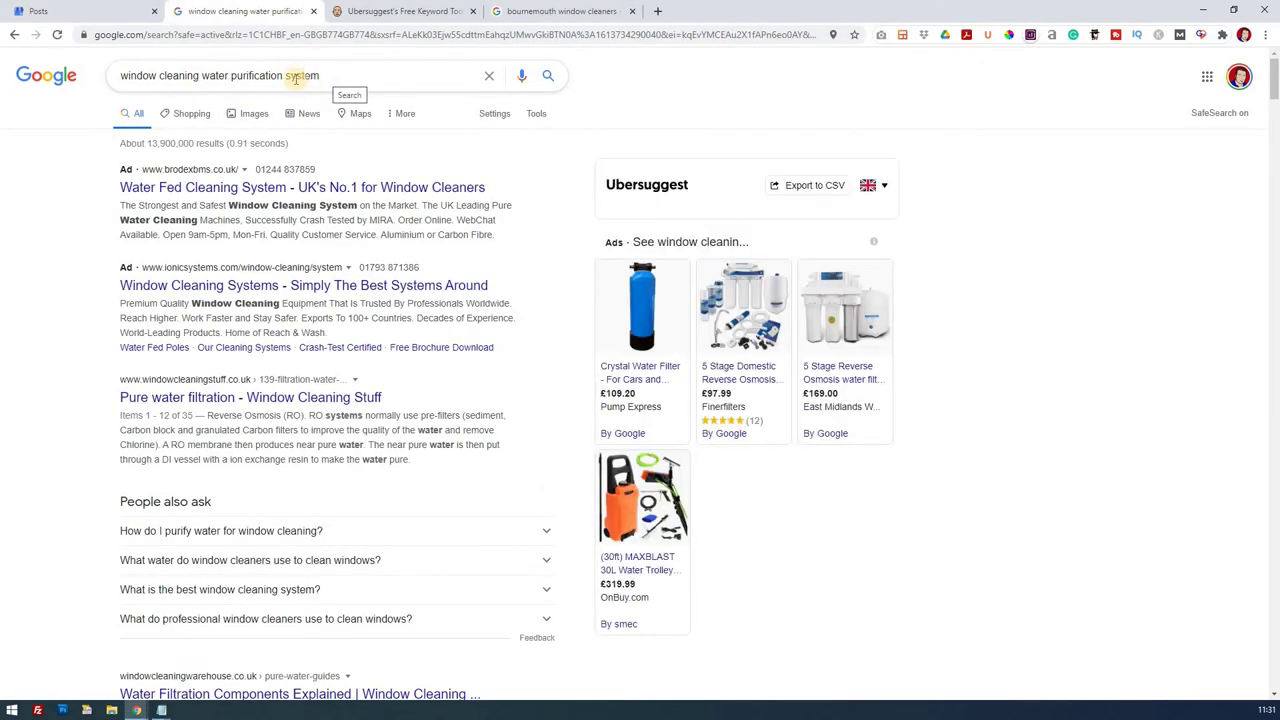
{"action": "key", "text": "ctrl+Tab"}
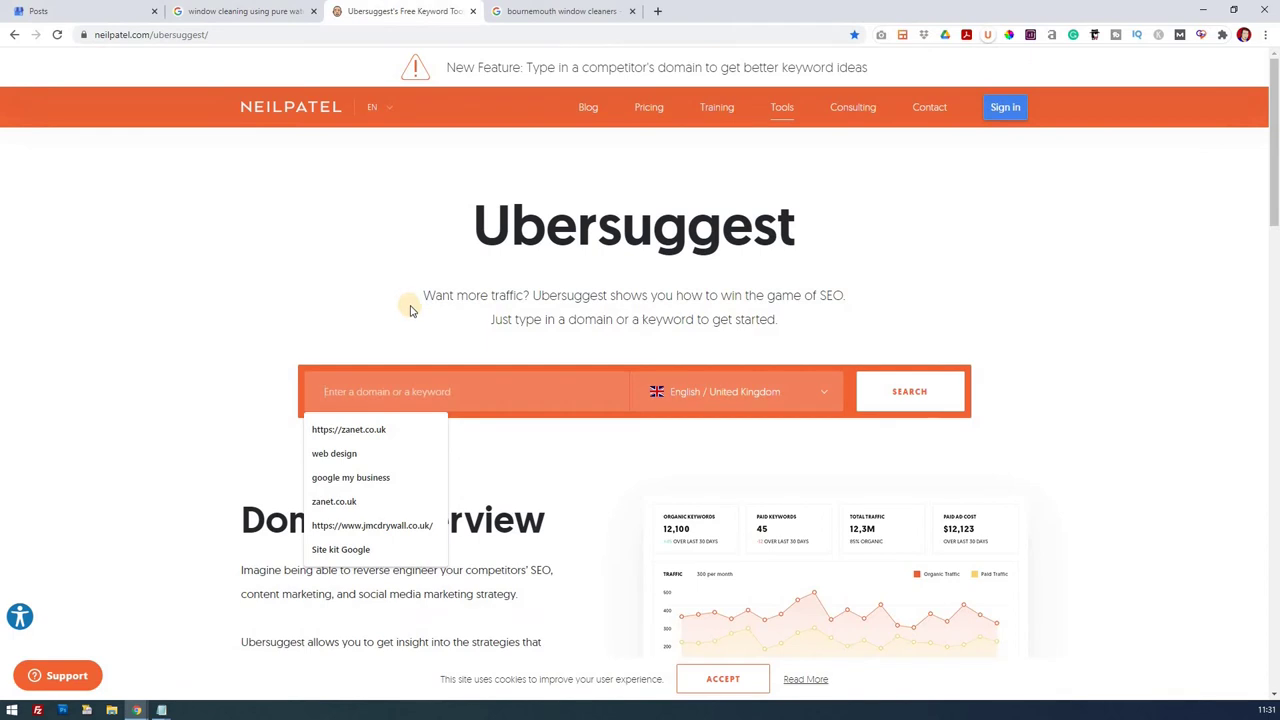
{"action": "key", "text": "ctrl+v"}
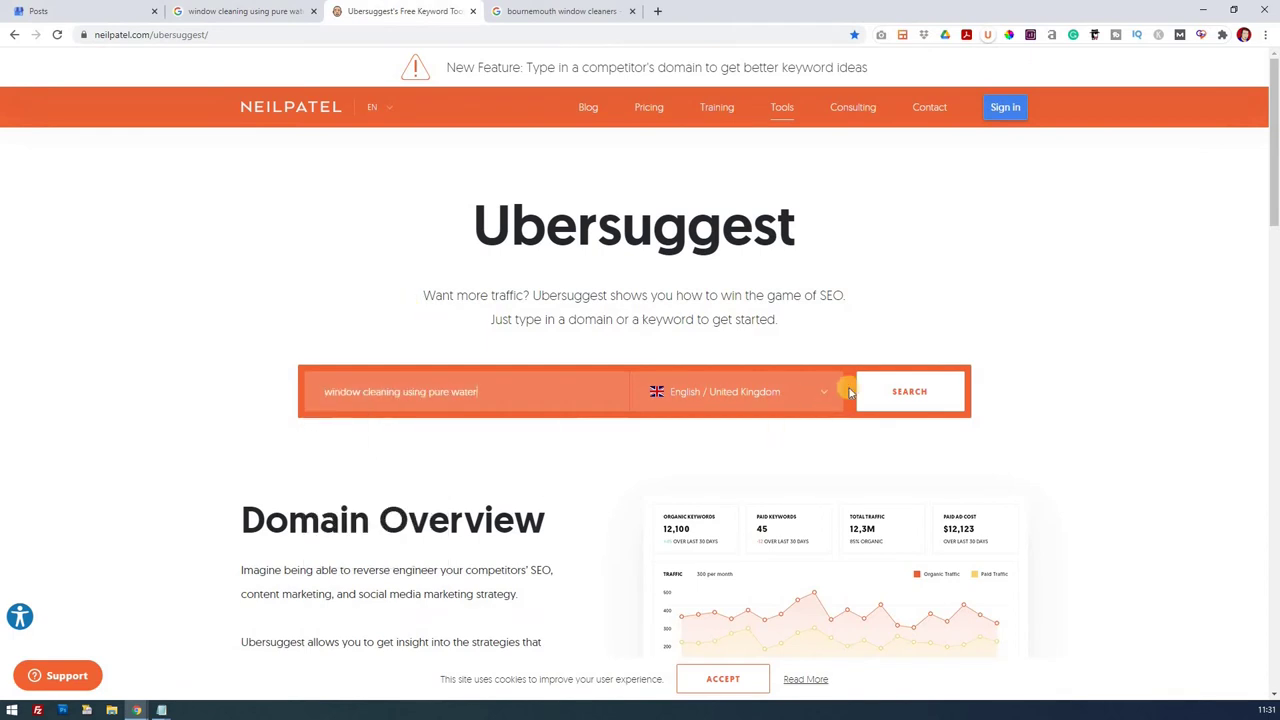
{"action": "left_click", "coordinate": [911, 394]}
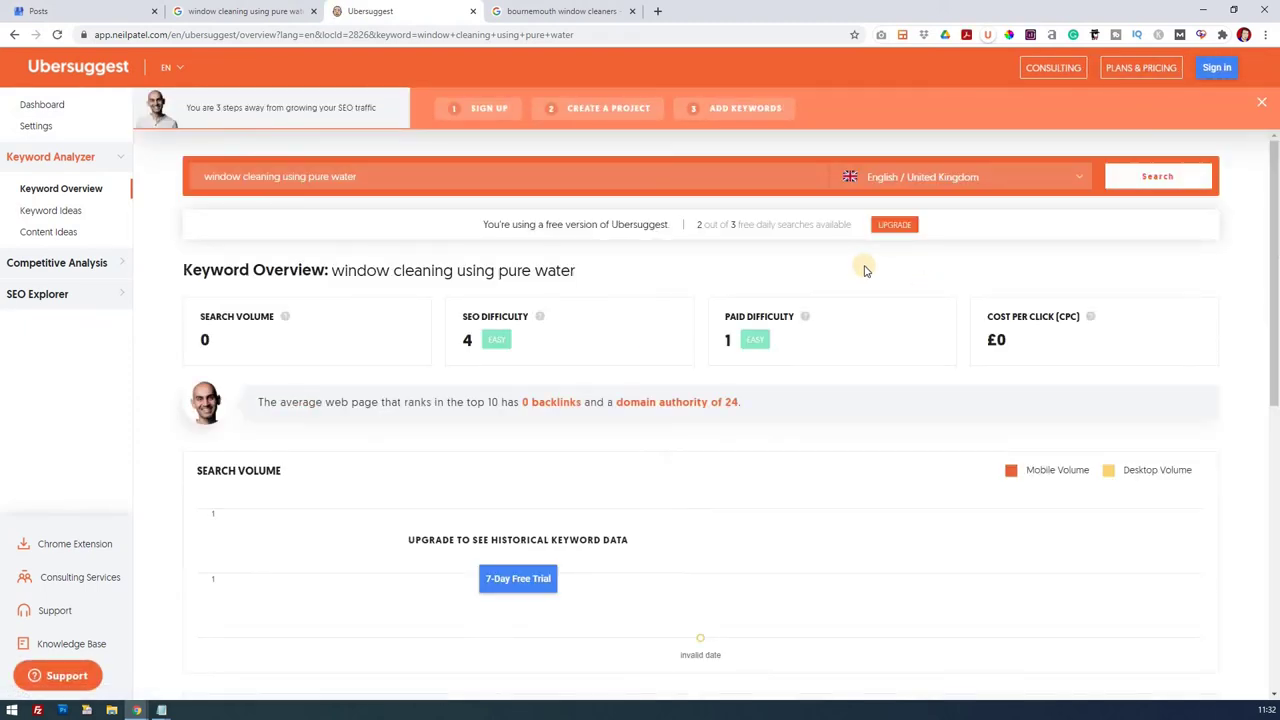
{"action": "scroll", "coordinate": [836, 318], "scroll_direction": "down", "scroll_amount": 3}
{"action": "scroll", "coordinate": [838, 320], "scroll_direction": "down", "scroll_amount": 3}
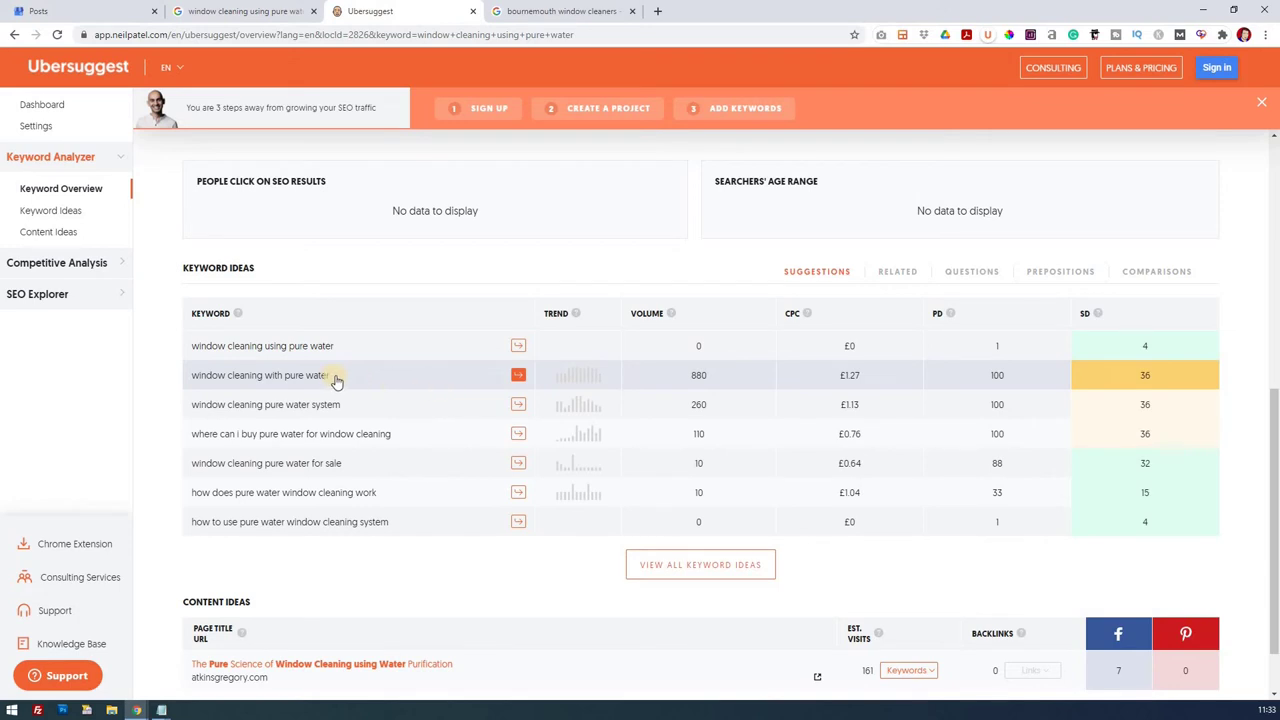
Under KEYWORDS in Notepad, list window cleaning, leru window cleaning, pure water cleaning, leru, pure water, window cleaning during lockdown, window cleaning using pure water
{"action": "left_click_drag", "start_coordinate": [337, 381], "coordinate": [203, 378]}
{"action": "left_click", "coordinate": [203, 378]}
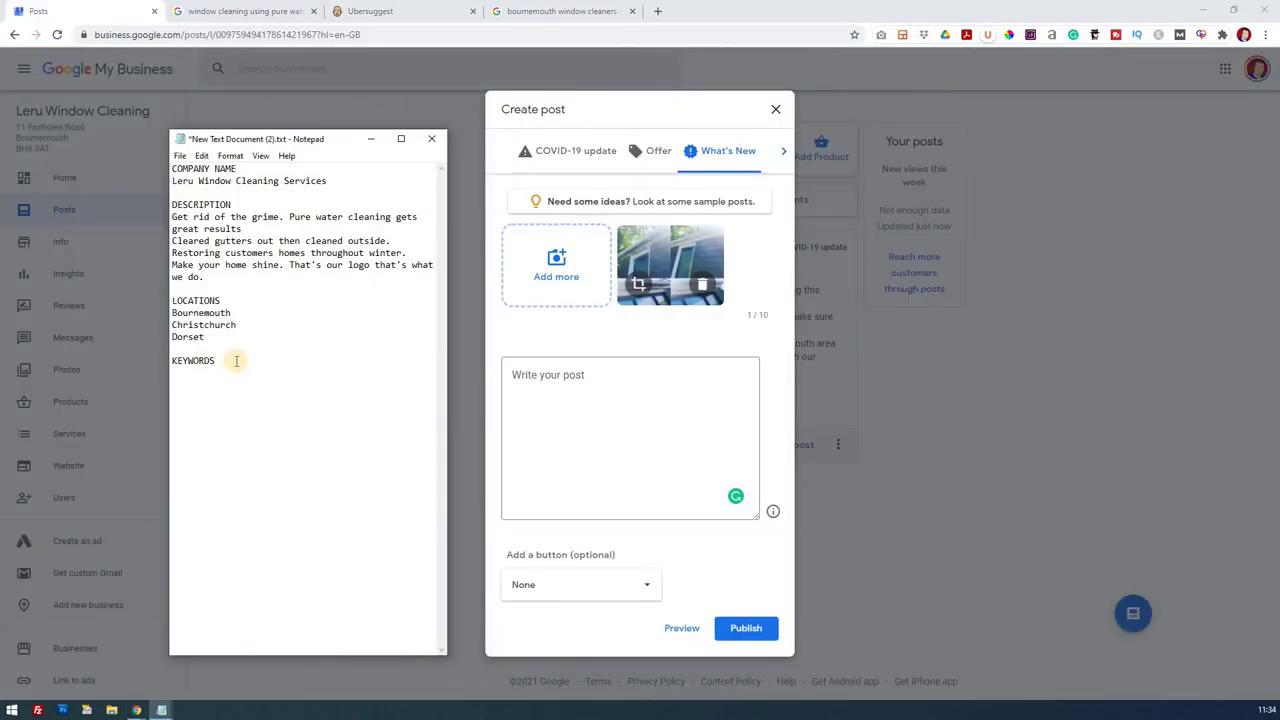
{"action": "key", "text": "ctrl+v"}
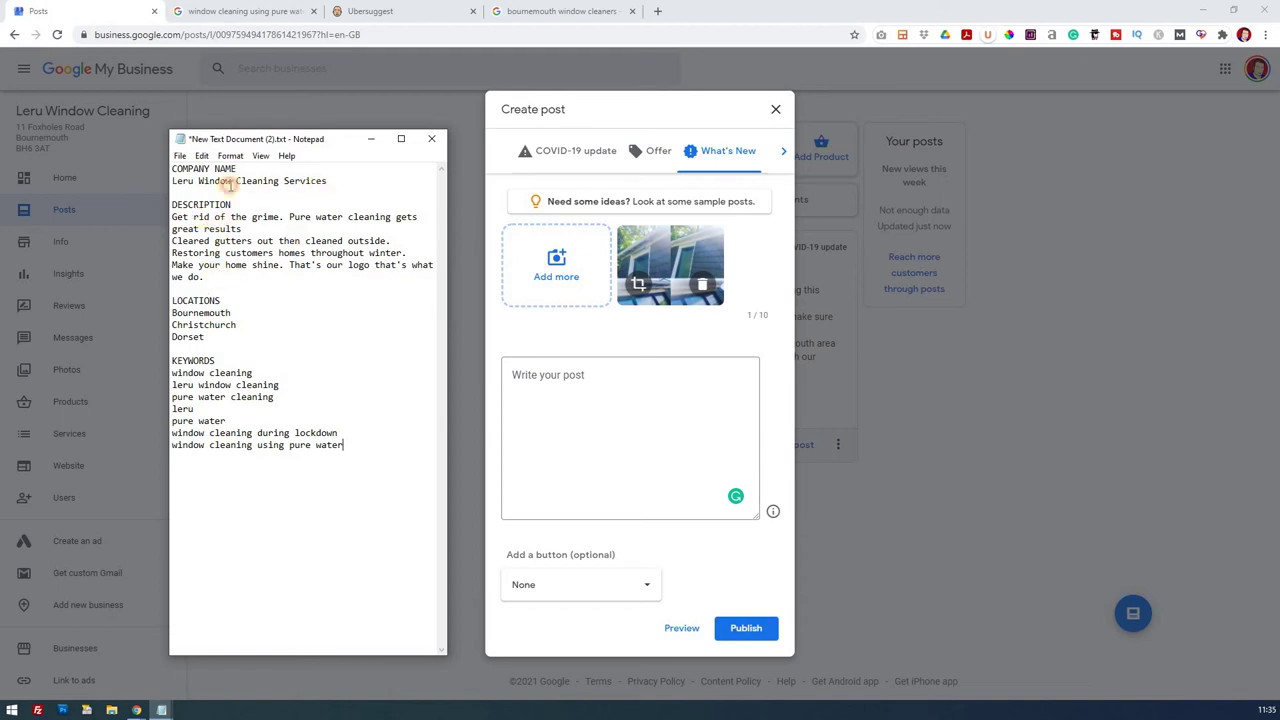
Reword the description's first sentence as "Leru Window Cleaning Services get rid of the grime in the Bournemouth & Christchurch area."
{"action": "left_click", "coordinate": [172, 181]}
{"action": "key", "text": "shift+End"}
{"action": "right_click", "coordinate": [200, 185]}
{"action": "left_click", "coordinate": [190, 225]}
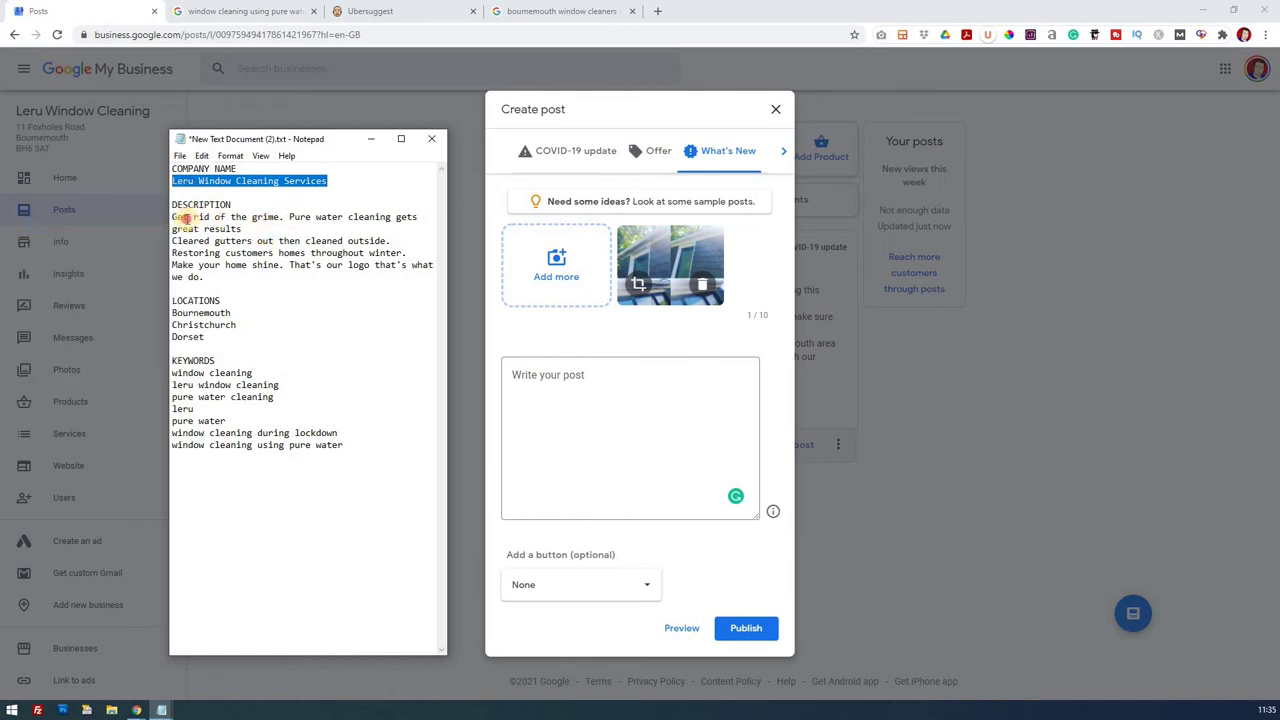
{"action": "left_click_drag", "start_coordinate": [190, 217], "coordinate": [172, 217]}
{"action": "right_click", "coordinate": [178, 217]}
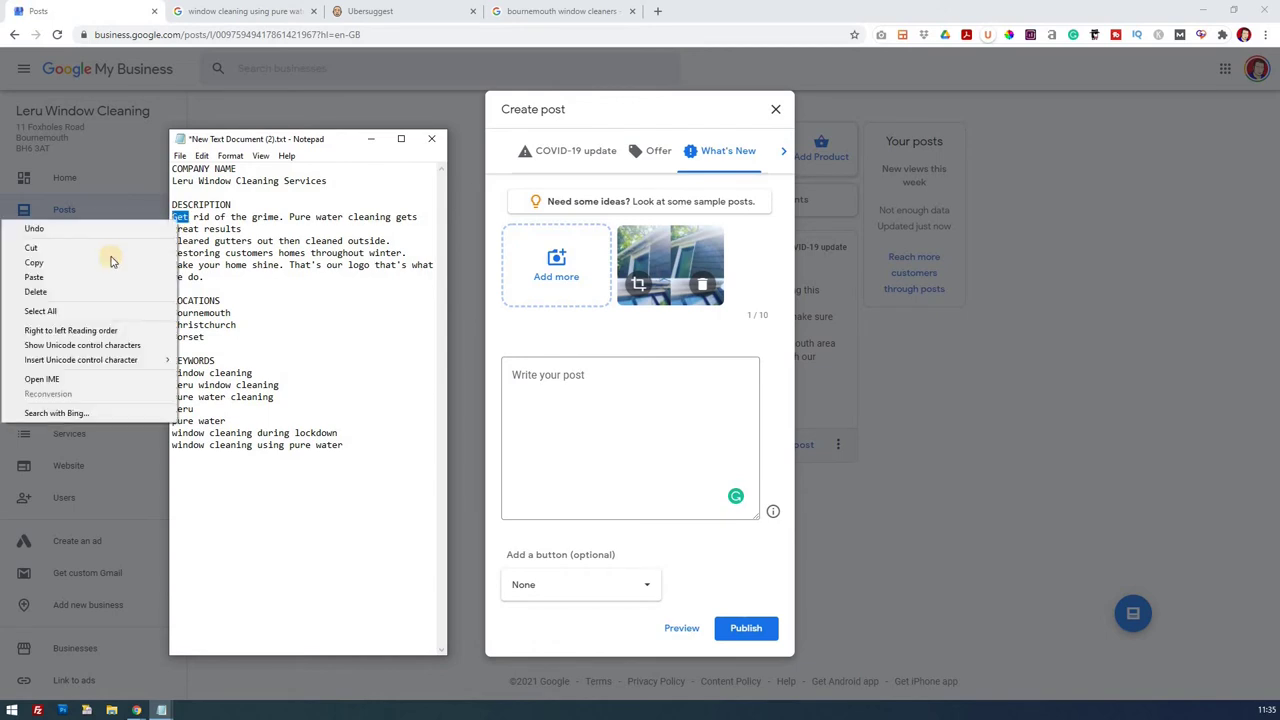
{"action": "left_click", "coordinate": [231, 217]}
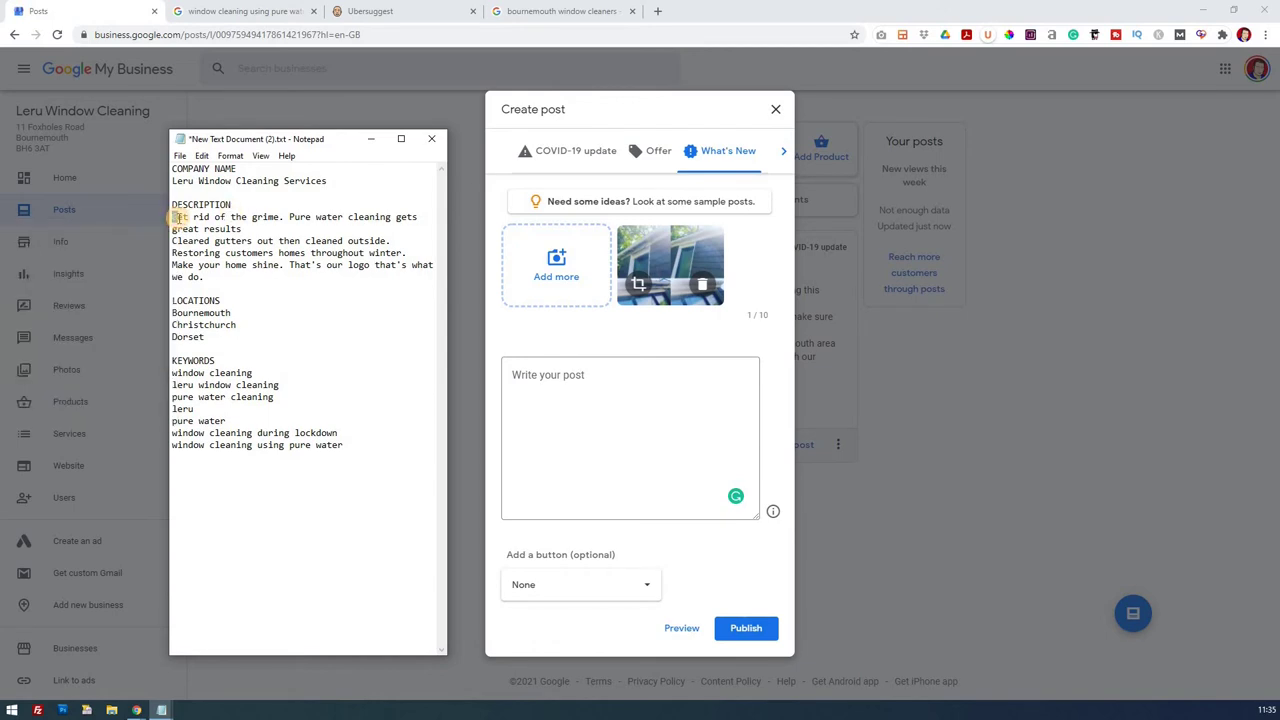
{"action": "key", "text": "ctrl+v"}
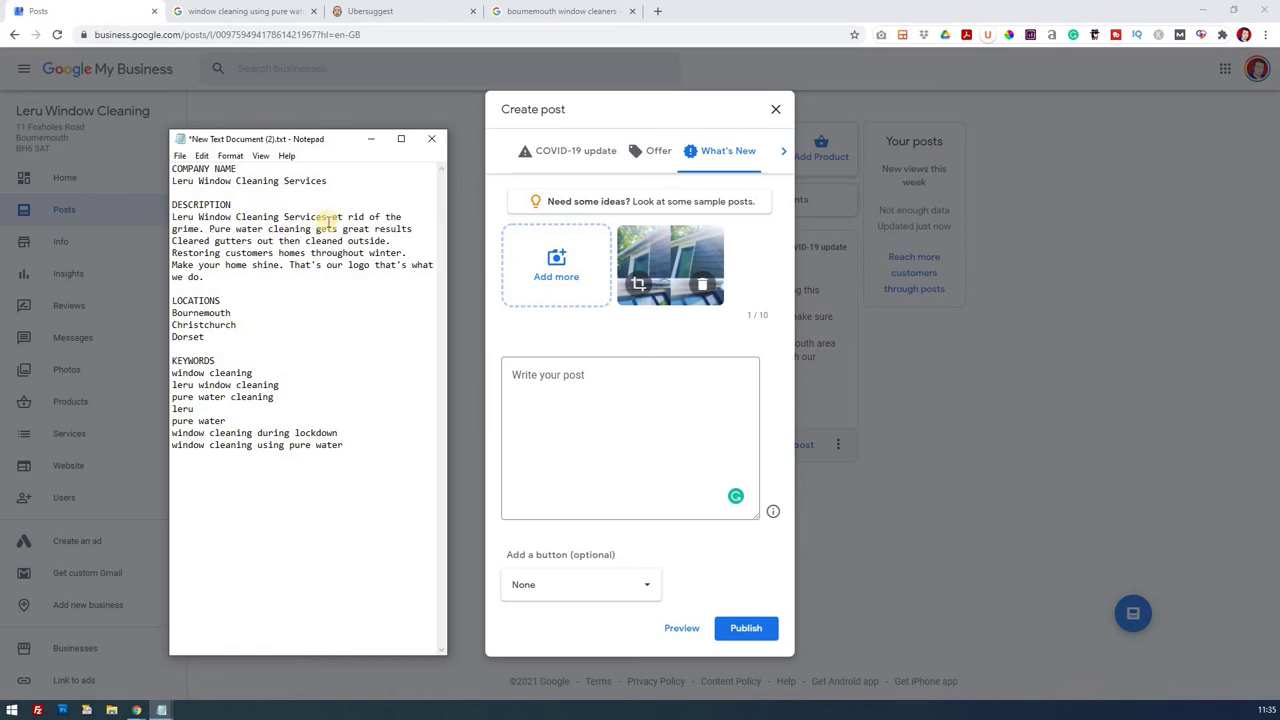
{"action": "type", "text": "g"}
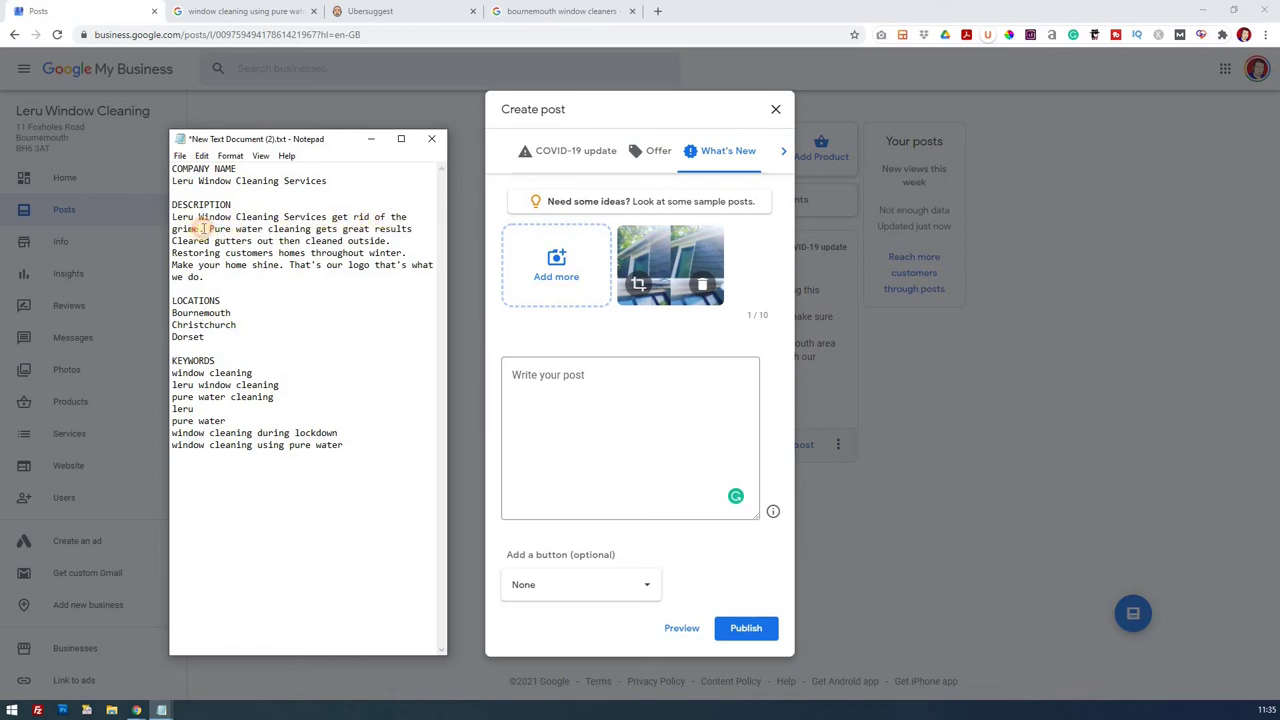
{"action": "left_click", "coordinate": [204, 228]}
{"action": "key", "text": "ctrl+v"}
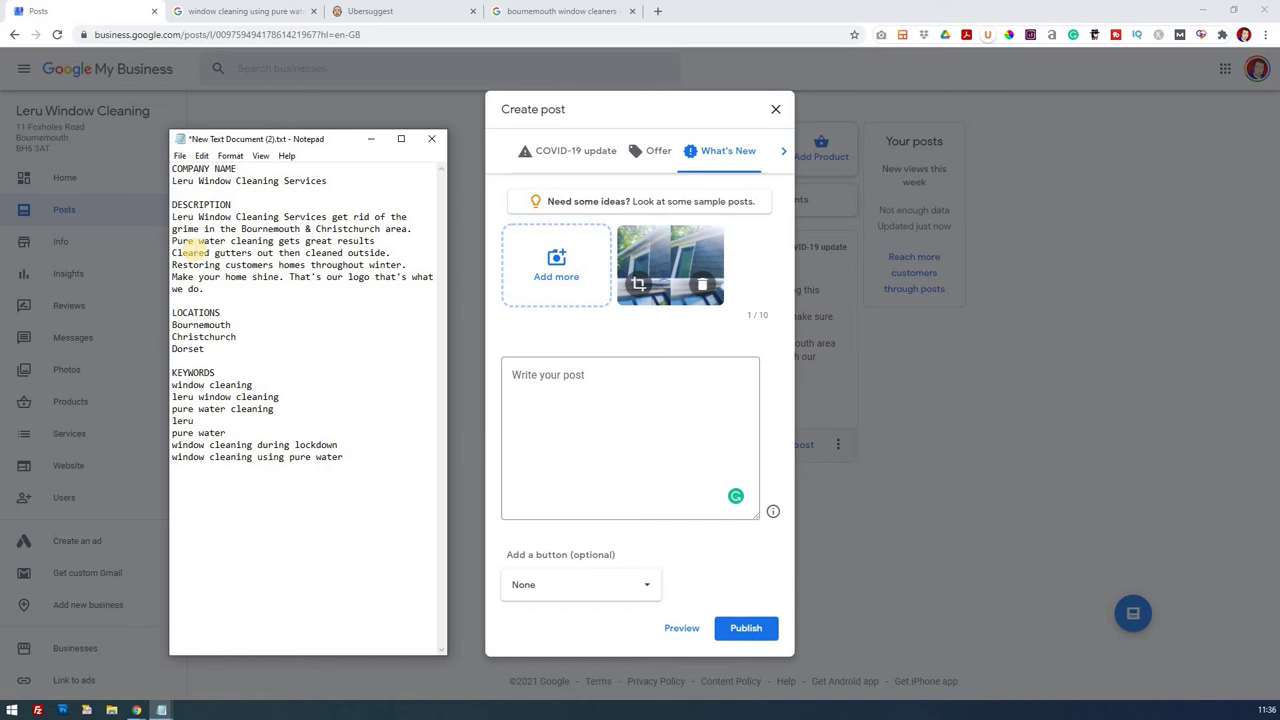
Reword the description's second sentence as "We use a pure water cleaning as it gets great results", checking the keyword list for pure water phrases
{"action": "left_click", "coordinate": [173, 241]}
{"action": "type", "text": "We use "}
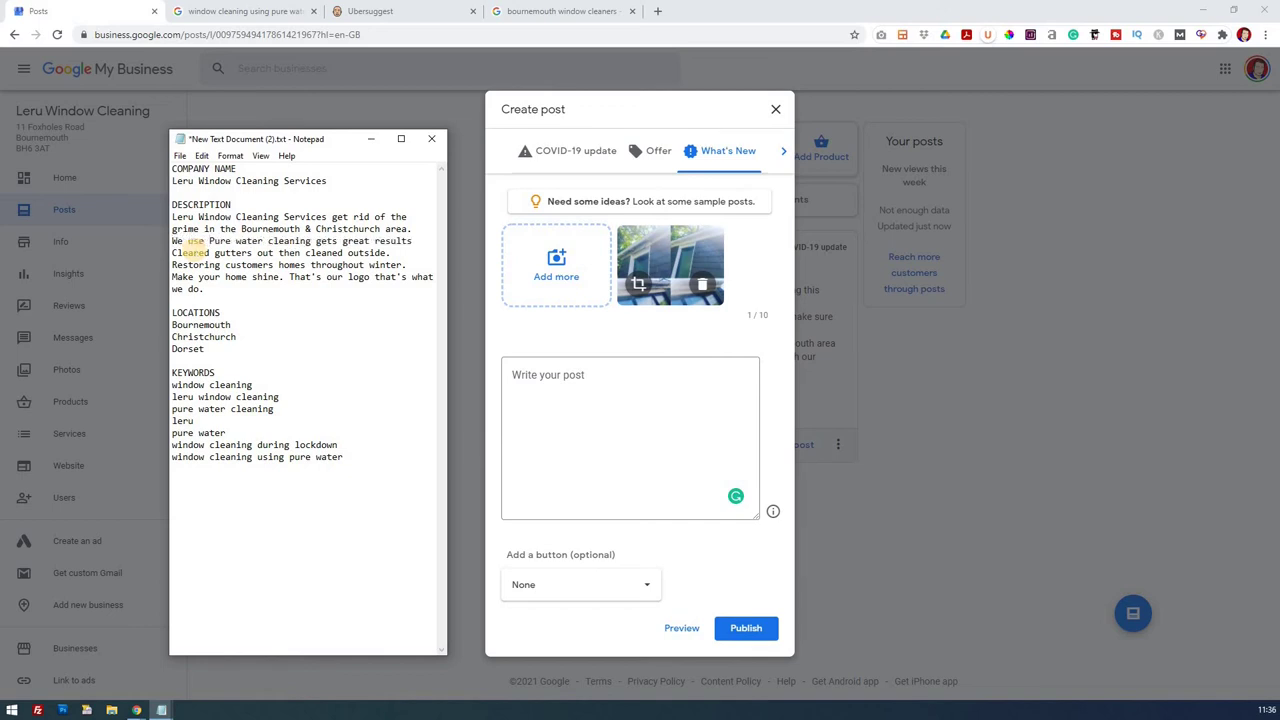
{"action": "type", "text": "a"}
{"action": "key", "text": "Delete"}
{"action": "type", "text": "p"}
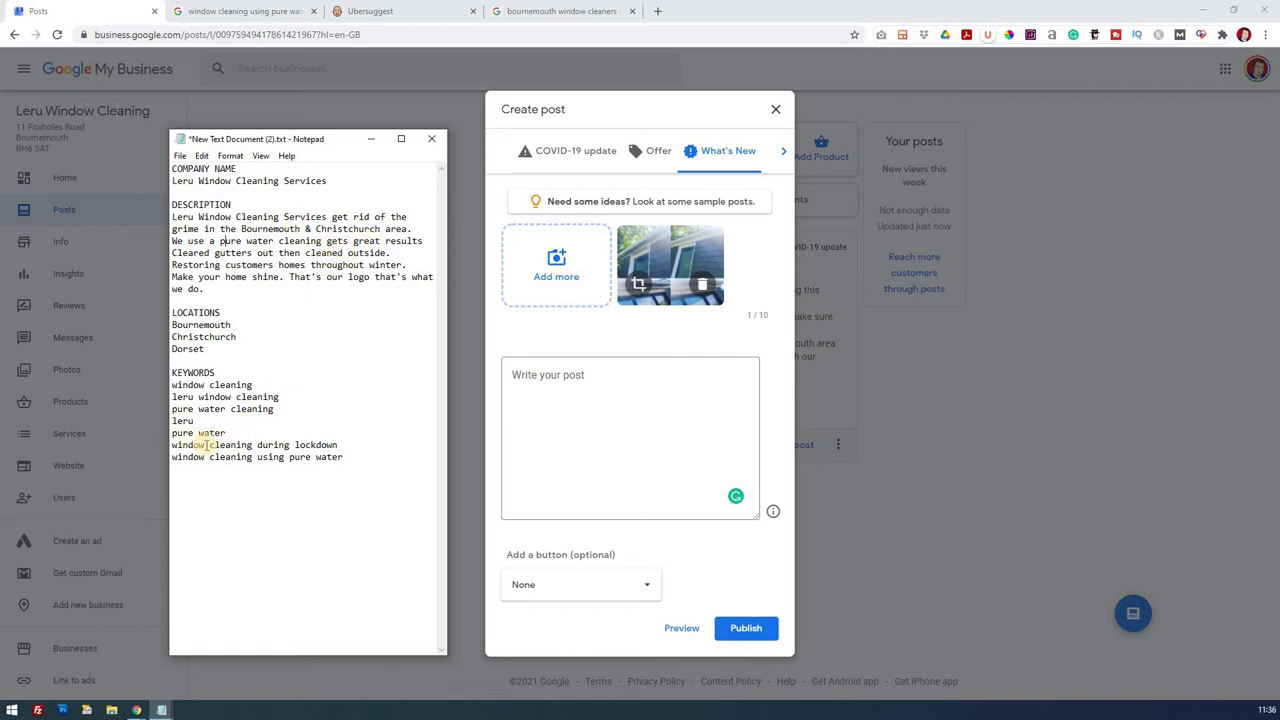
{"action": "left_click", "coordinate": [174, 457]}
{"action": "key", "text": "shift+End"}
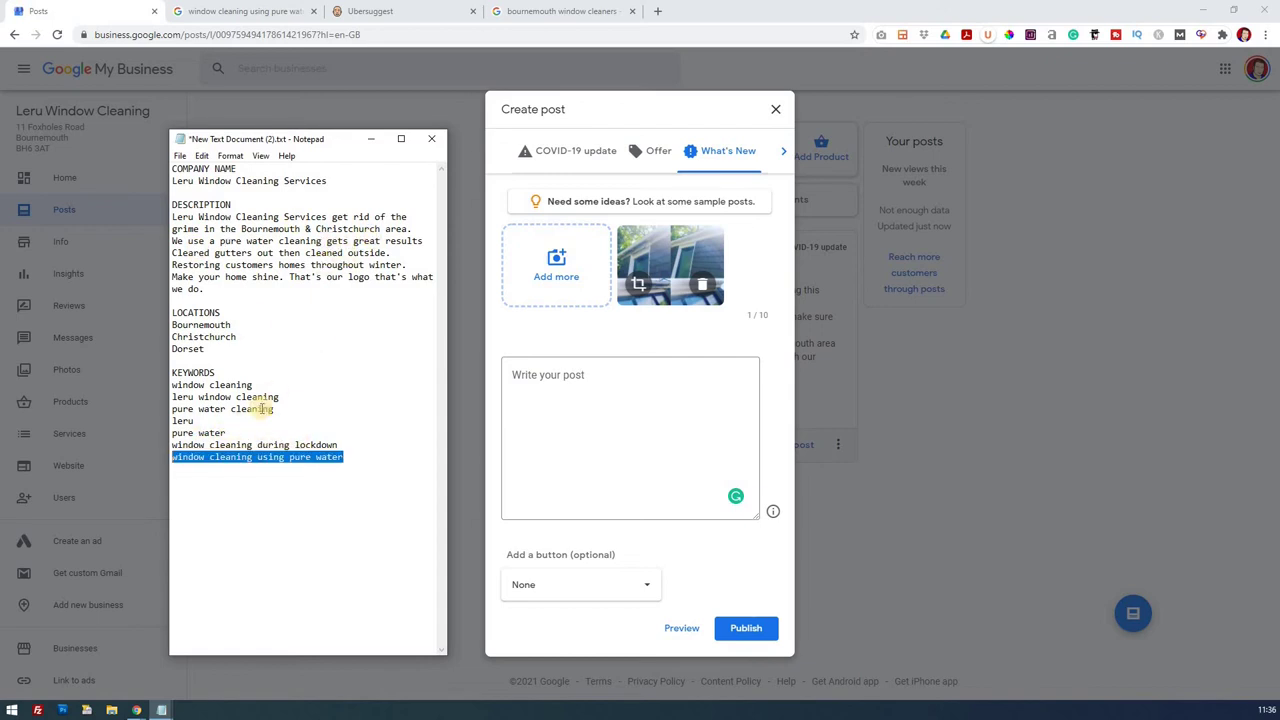
{"action": "left_click", "coordinate": [172, 433]}
{"action": "key", "text": "shift+End"}
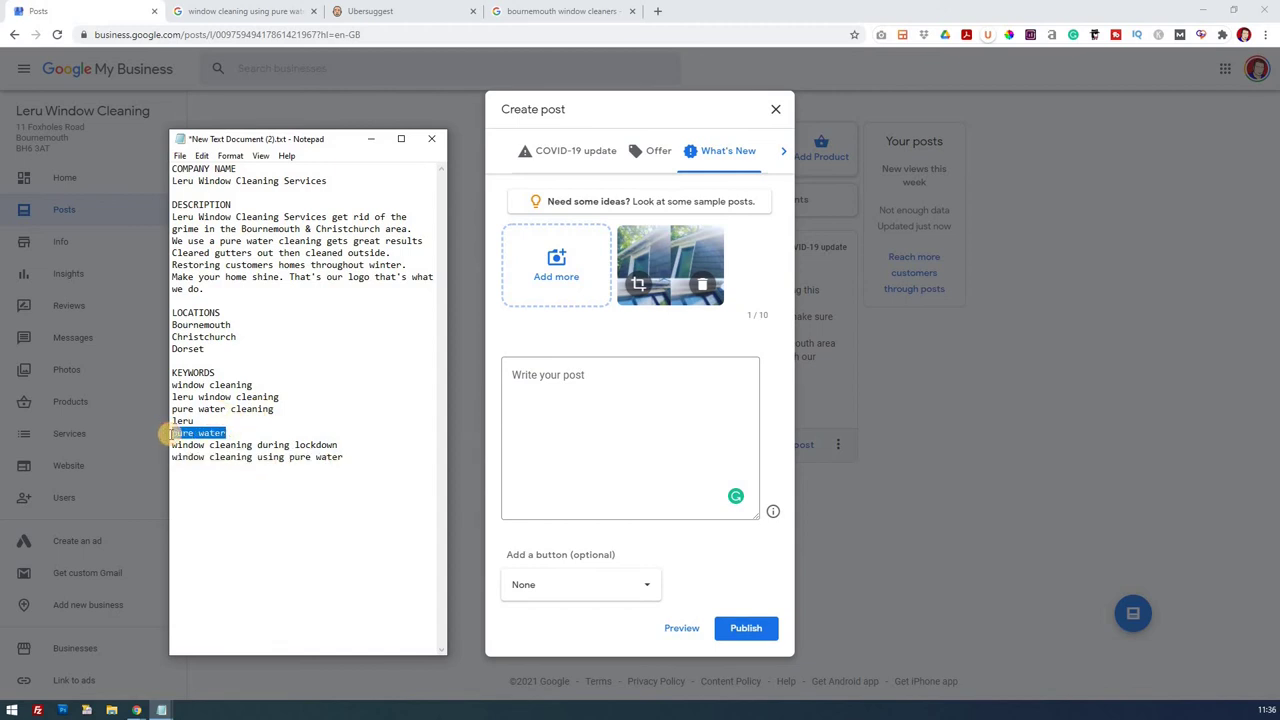
{"action": "left_click", "coordinate": [327, 241]}
{"action": "type", "text": "as it"}
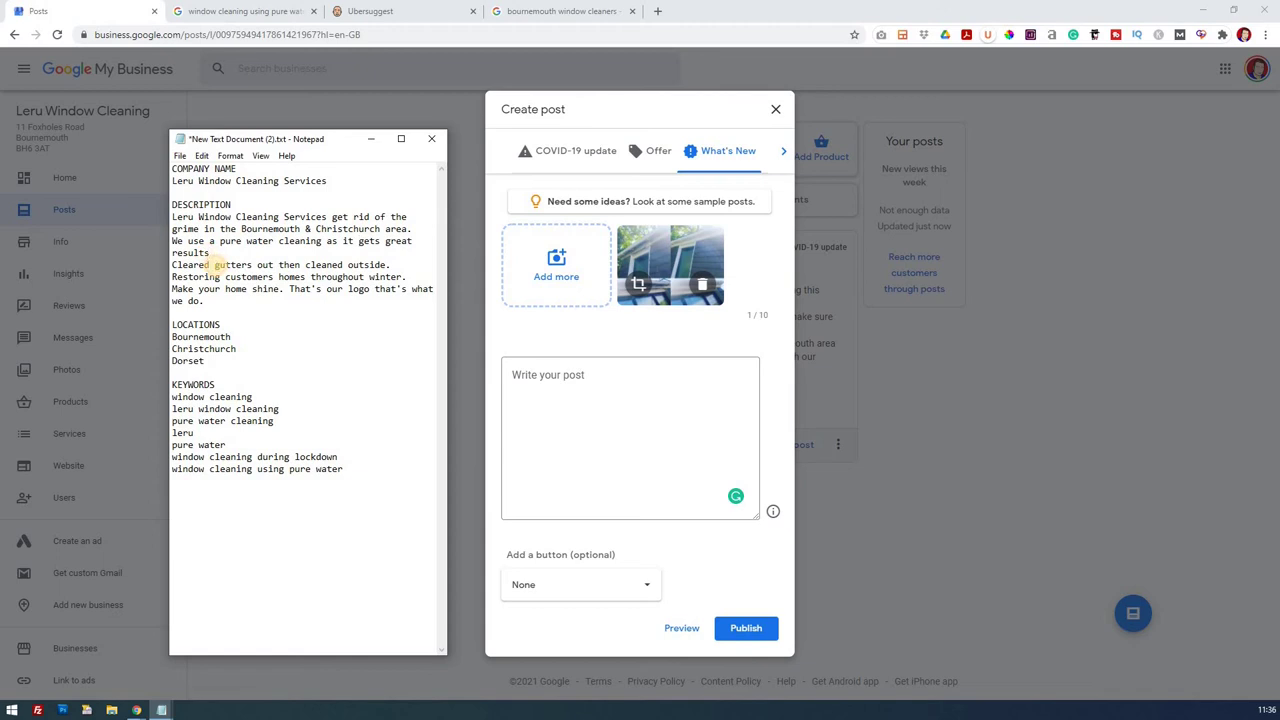
Introduce the gutters line of the description with "Our services include," and continue it in lowercase
{"action": "key", "text": "Return"}
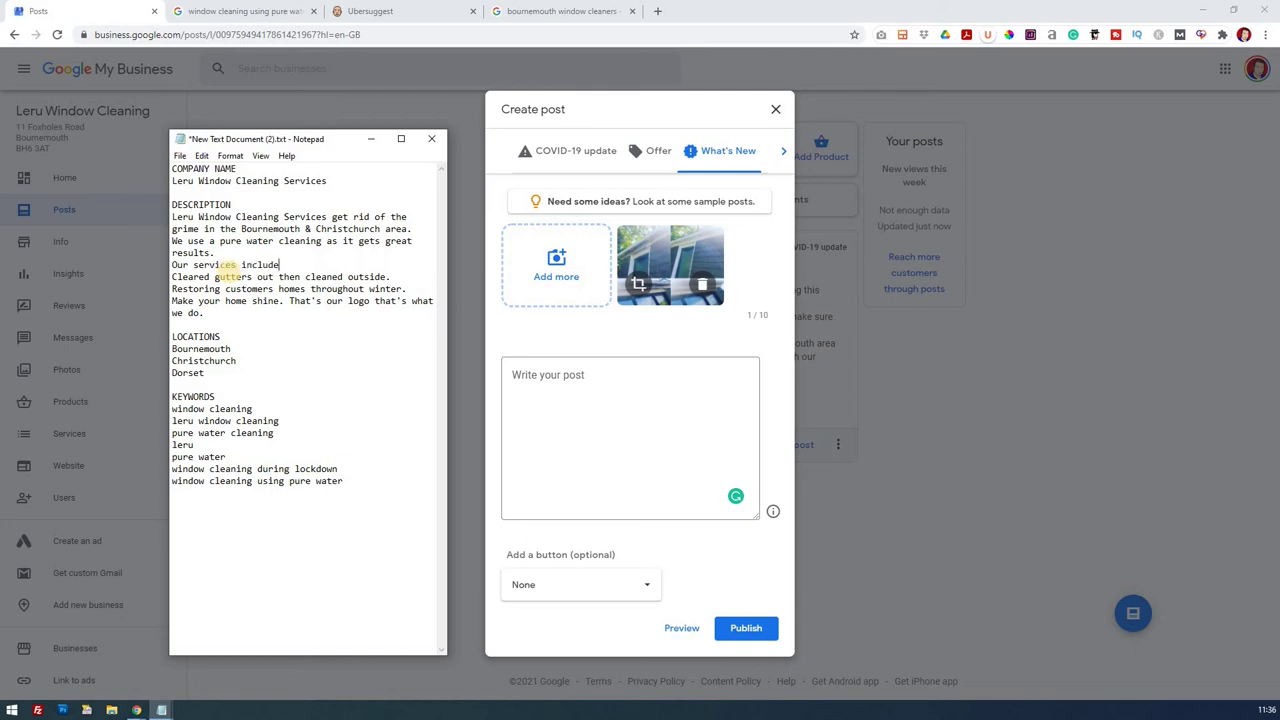
{"action": "key", "text": "Delete"}
{"action": "key", "text": "Delete"}
{"action": "type", "text": "c"}
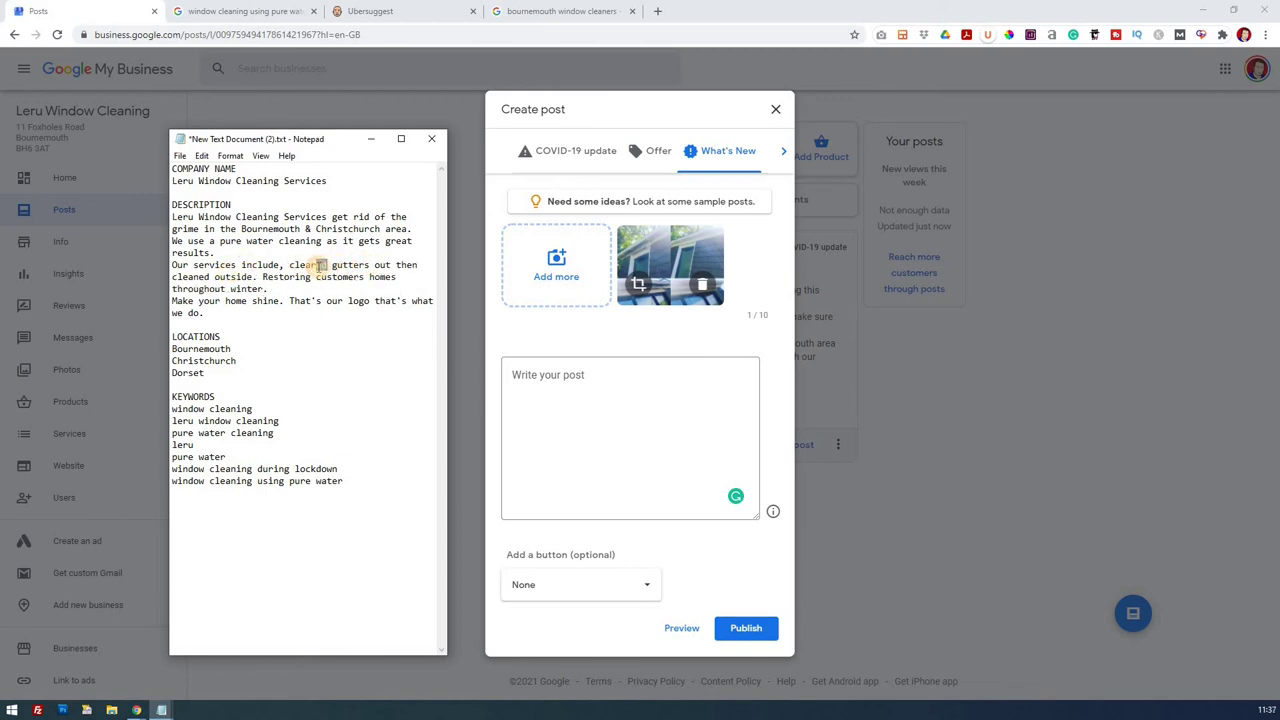
Change the services wording to "clearing gutters, window and patio cleaning, restoring customers homes"
{"action": "type", "text": "g"}
{"action": "key", "text": "Delete"}
{"action": "key", "text": "Delete"}
{"action": "key", "text": "Delete"}
{"action": "key", "text": "Delete"}
{"action": "key", "text": "Delete"}
{"action": "key", "text": "Delete"}
{"action": "key", "text": "Delete"}
{"action": "key", "text": "Delete"}
{"action": "key", "text": "Delete"}
{"action": "key", "text": "Delete"}
{"action": "key", "text": "Delete"}
{"action": "key", "text": "Delete"}
{"action": "key", "text": "Delete"}
{"action": "key", "text": "Delete"}
{"action": "key", "text": "Delete"}
{"action": "key", "text": "Delete"}
{"action": "key", "text": "Delete"}
{"action": "key", "text": "Delete"}
{"action": "type", "text": ","}
{"action": "key", "text": "Return"}
{"action": "type", "text": "window and patio cleaning"}
{"action": "key", "text": "Delete"}
{"action": "key", "text": "Delete"}
{"action": "key", "text": "Delete"}
{"action": "key", "text": "Delete"}
{"action": "key", "text": "Delete"}
{"action": "key", "text": "Delete"}
{"action": "key", "text": "Delete"}
{"action": "key", "text": "Delete"}
{"action": "key", "text": "Delete"}
{"action": "key", "text": "Delete"}
{"action": "type", "text": ", r"}
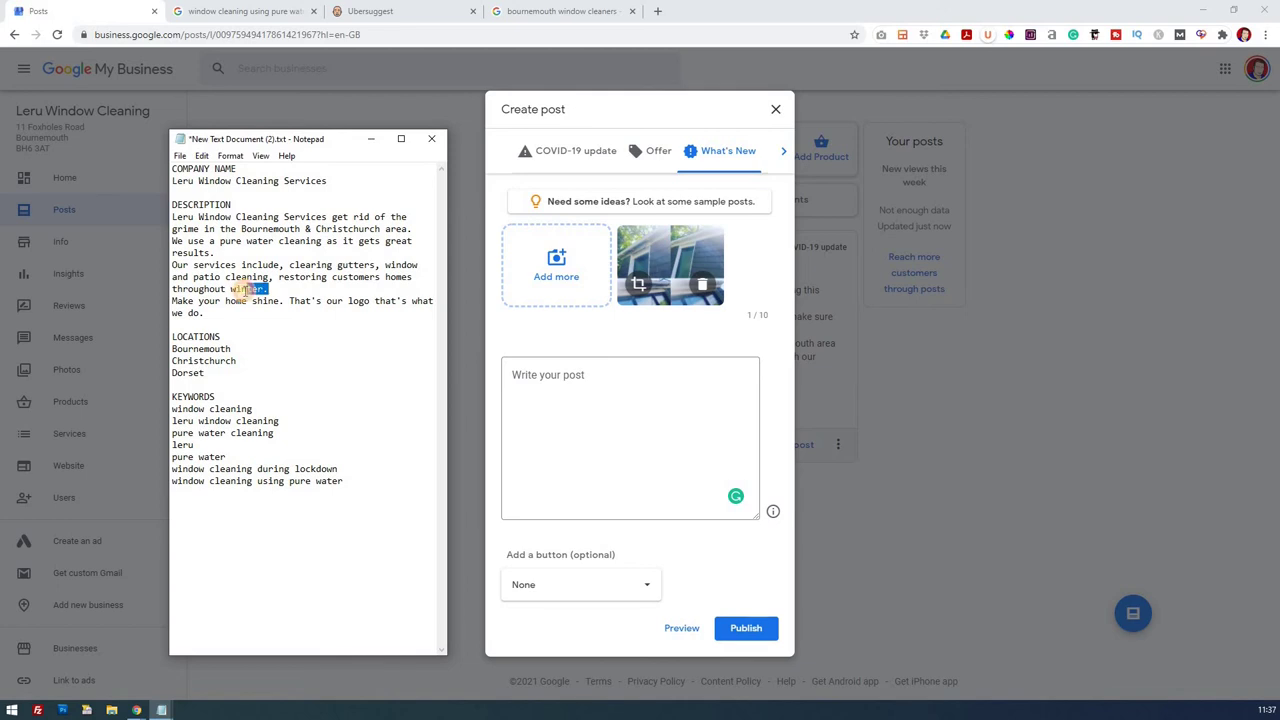
Revise the description to mention a pure water cleaning system, social distancing and safety during lockdown, and homes restored to look great inside and out
{"action": "left_click_drag", "start_coordinate": [240, 289], "coordinate": [170, 289]}
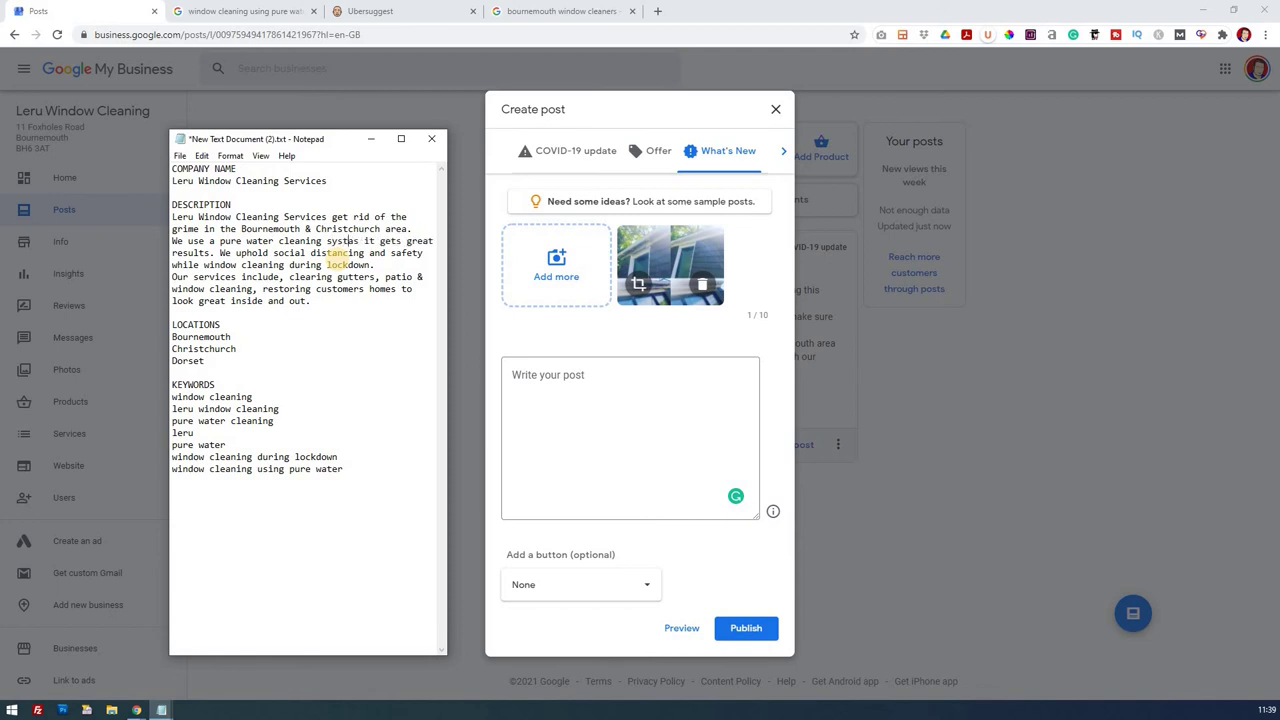
{"action": "type", "text": "em"}
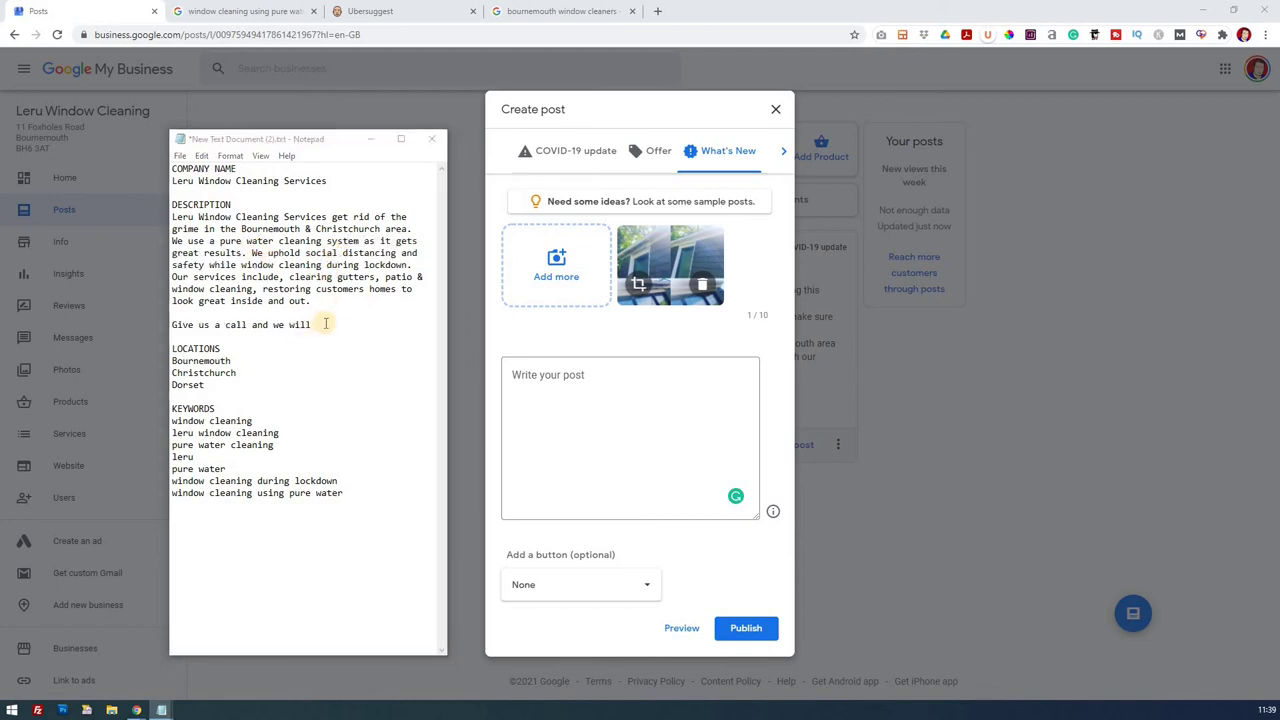
Complete the closing line as: Give us a call and we will "make your home shine."
{"action": "left_click", "coordinate": [364, 323]}
{"action": "type", "text": "make your home shine."}
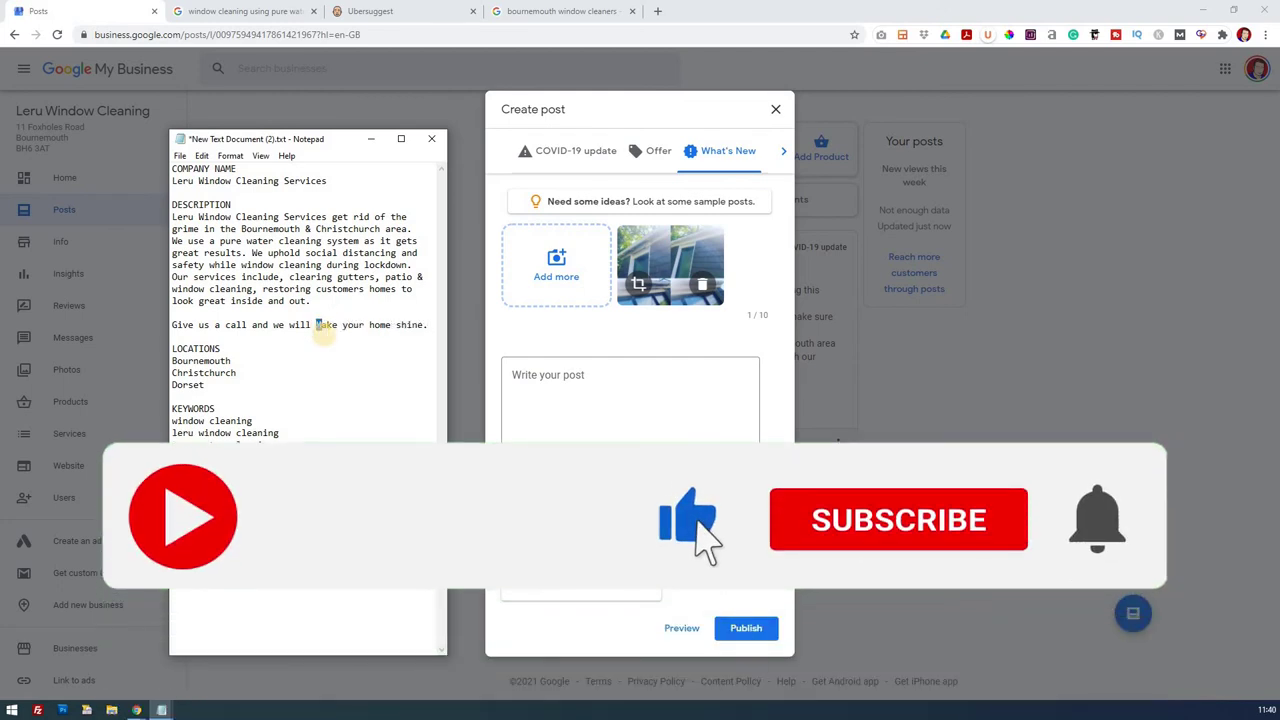
{"action": "type", "text": "\""}
{"action": "left_click", "coordinate": [432, 326]}
{"action": "type", "text": "\""}
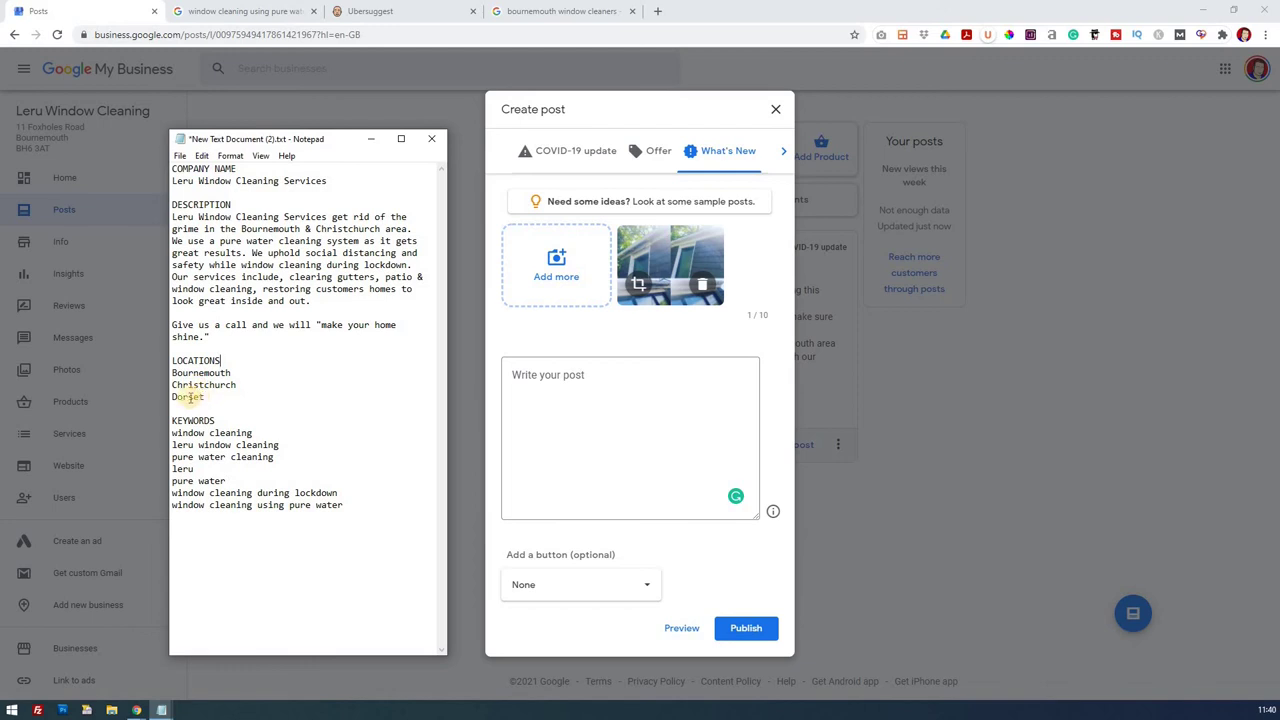
Copy the finished description, including the closing call line, from Notepad into the What's New post's text
{"action": "left_click", "coordinate": [226, 364]}
{"action": "left_click_drag", "start_coordinate": [199, 181], "coordinate": [327, 181]}
{"action": "left_click", "coordinate": [280, 240]}
{"action": "left_click_drag", "start_coordinate": [210, 338], "coordinate": [172, 216]}
{"action": "right_click", "coordinate": [212, 236]}
{"action": "left_click", "coordinate": [144, 276]}
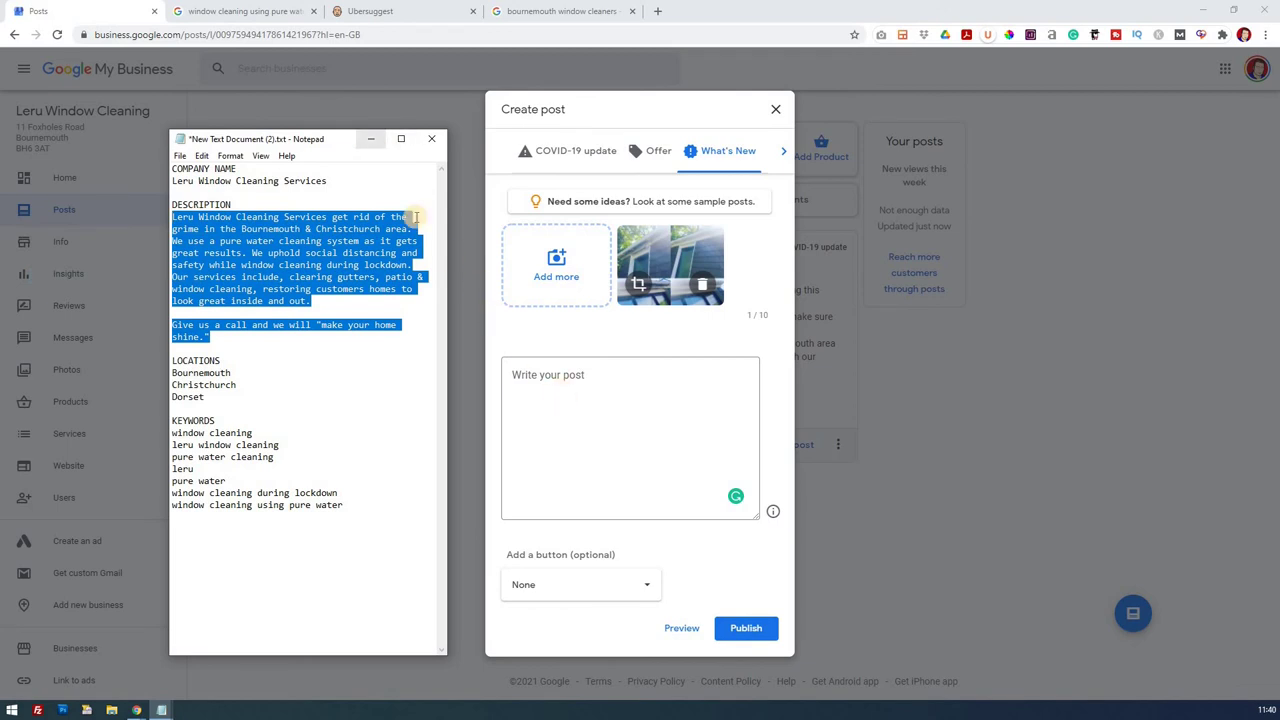
{"action": "left_click", "coordinate": [371, 139]}
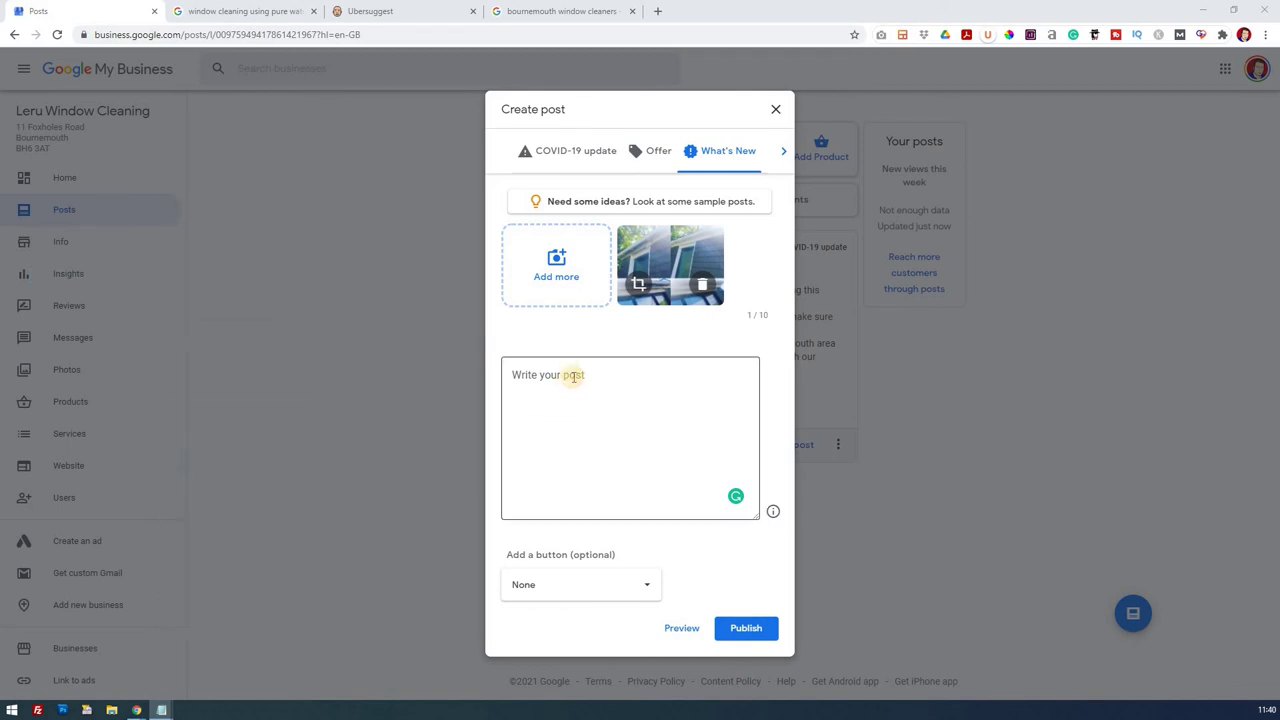
{"action": "left_click", "coordinate": [574, 376]}
{"action": "key", "text": "ctrl+v"}
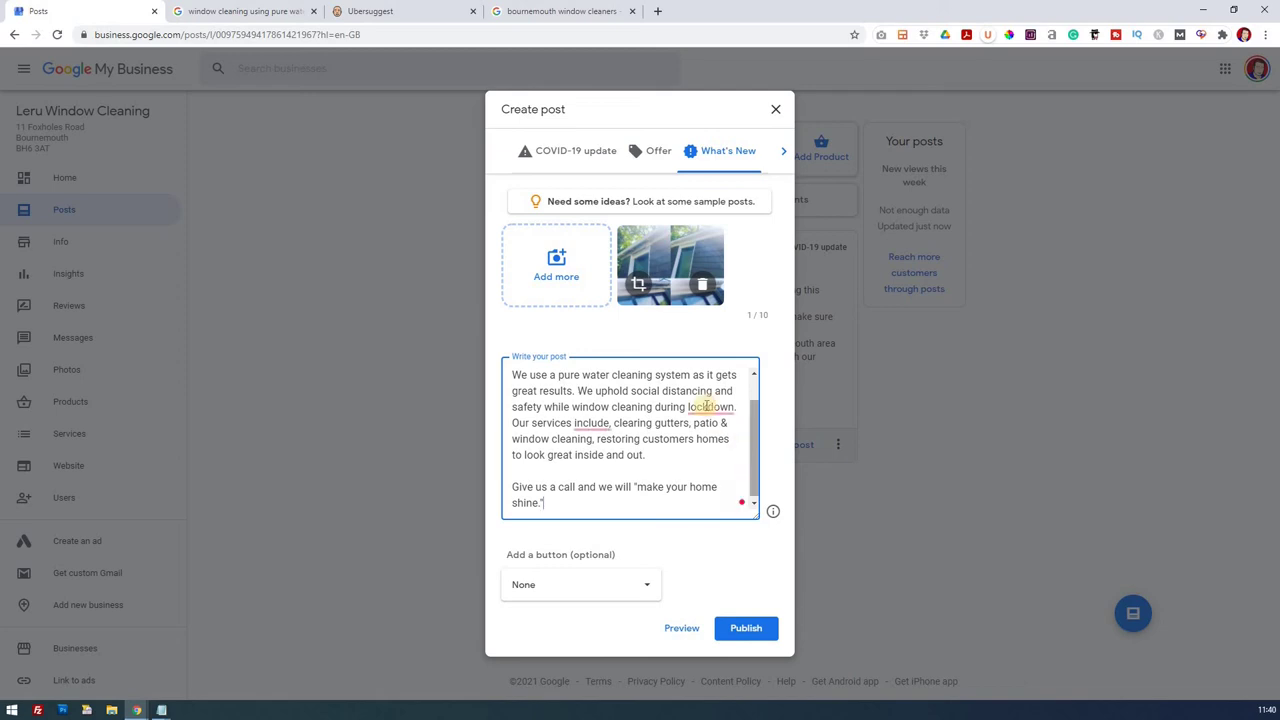
Add a Call now button to the What's New post and publish it
{"action": "mouse_move", "coordinate": [710, 407]}
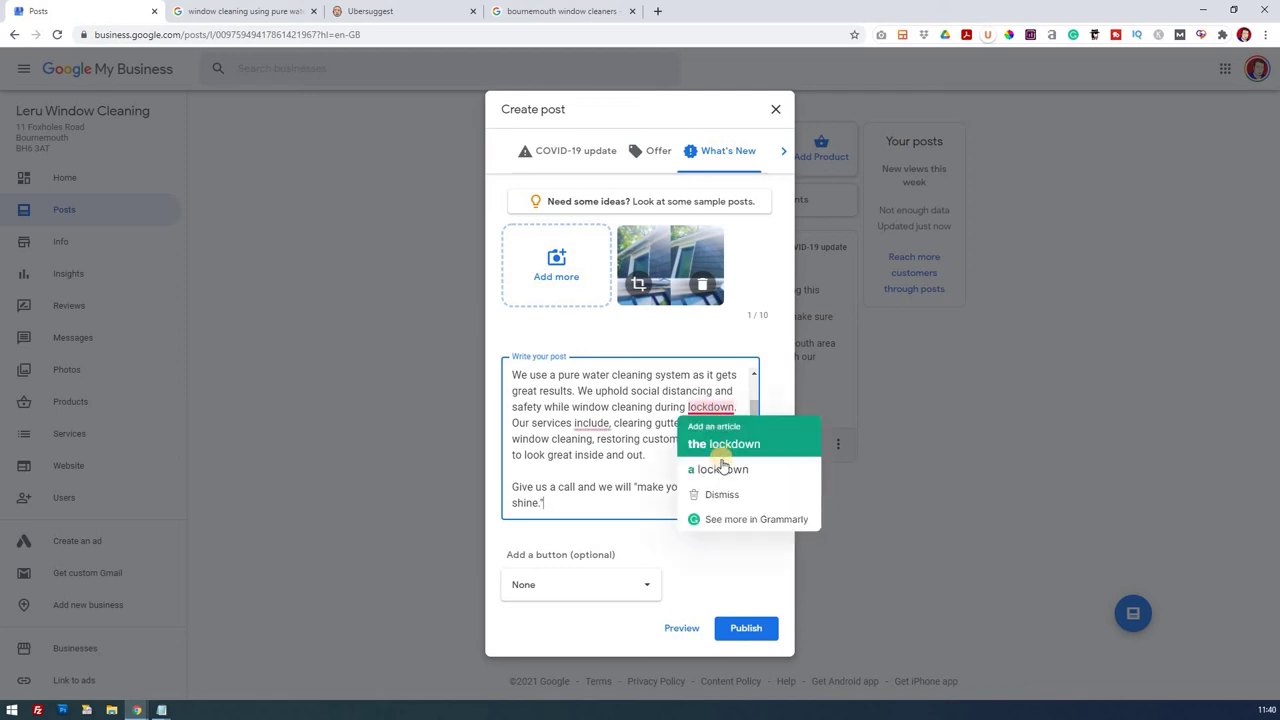
{"action": "left_click", "coordinate": [647, 588]}
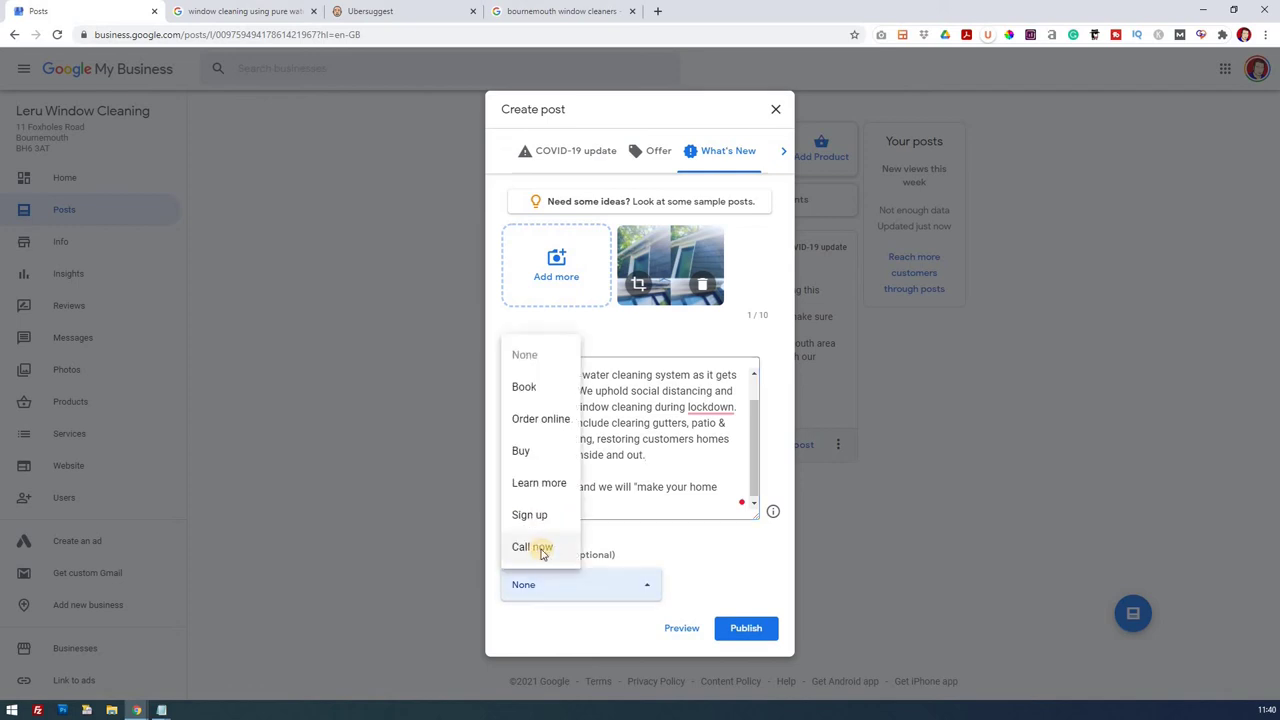
{"action": "left_click", "coordinate": [543, 548]}
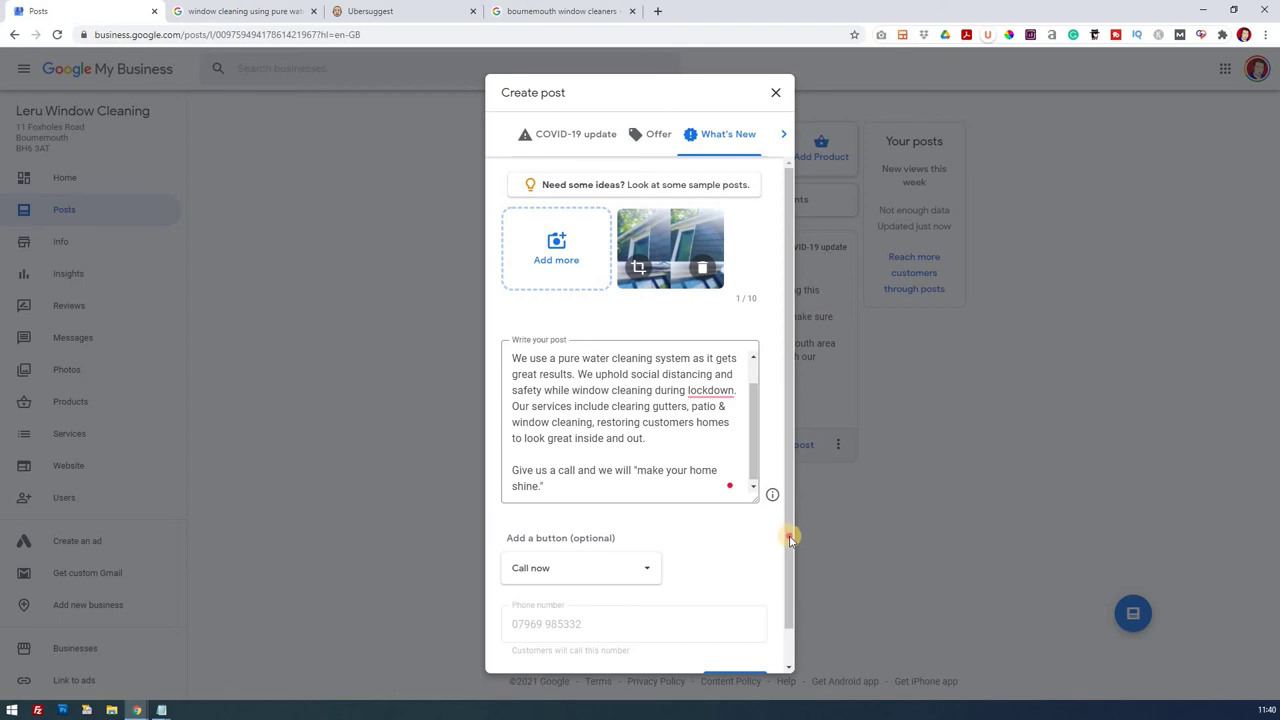
{"action": "scroll", "coordinate": [783, 583], "scroll_direction": "down", "scroll_amount": 1}
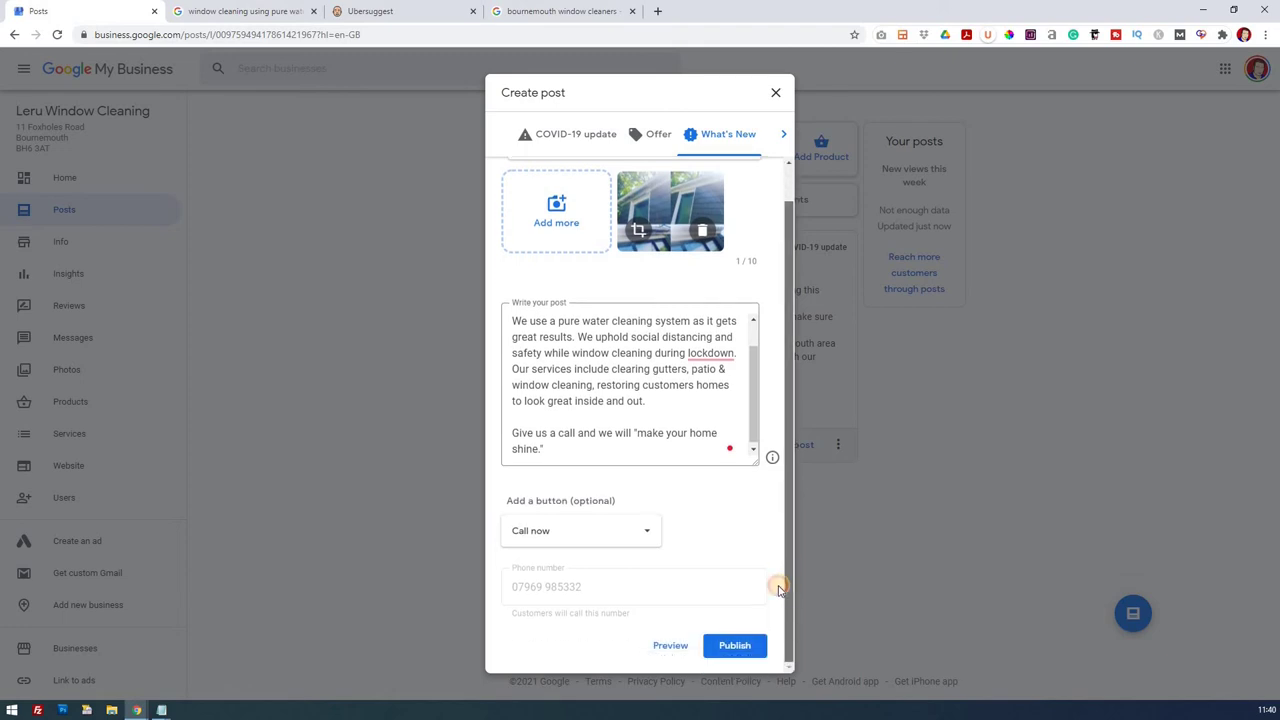
{"action": "left_click", "coordinate": [735, 646]}
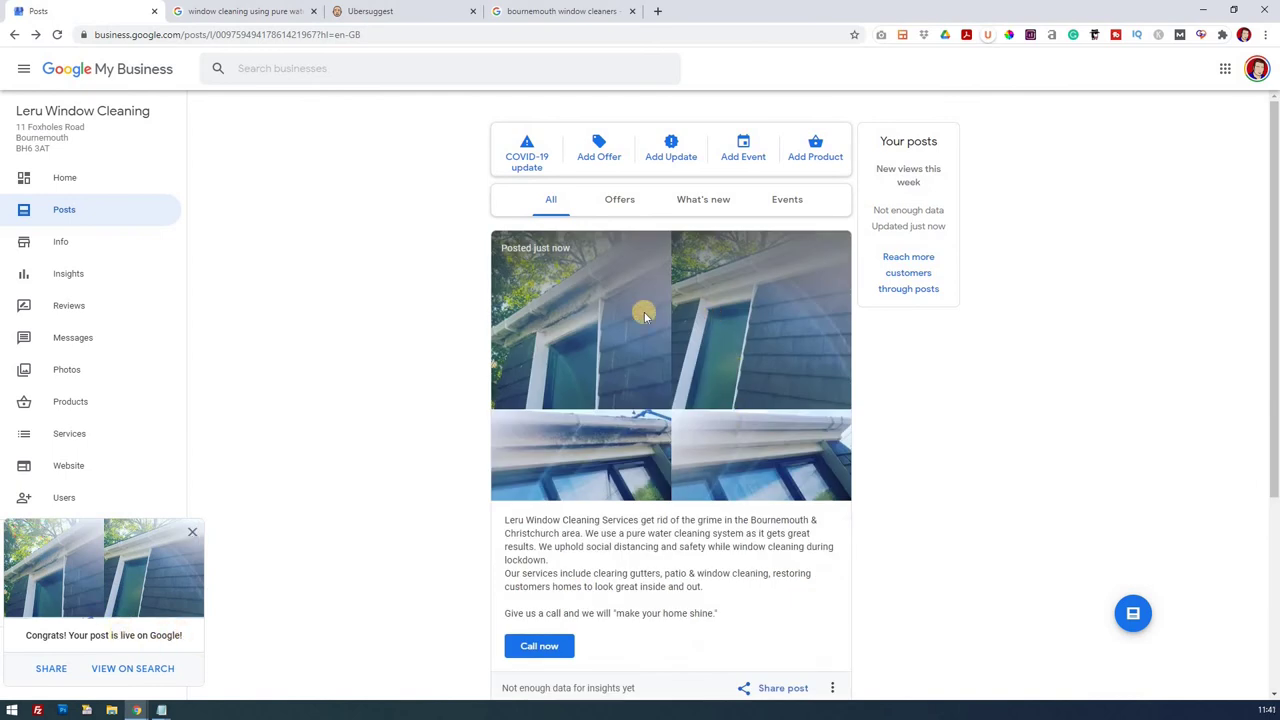
Review the newly published post and check its sharing options, closing them without sharing
{"action": "left_click", "coordinate": [540, 648]}
{"action": "scroll", "coordinate": [760, 563], "scroll_direction": "down", "scroll_amount": 1}
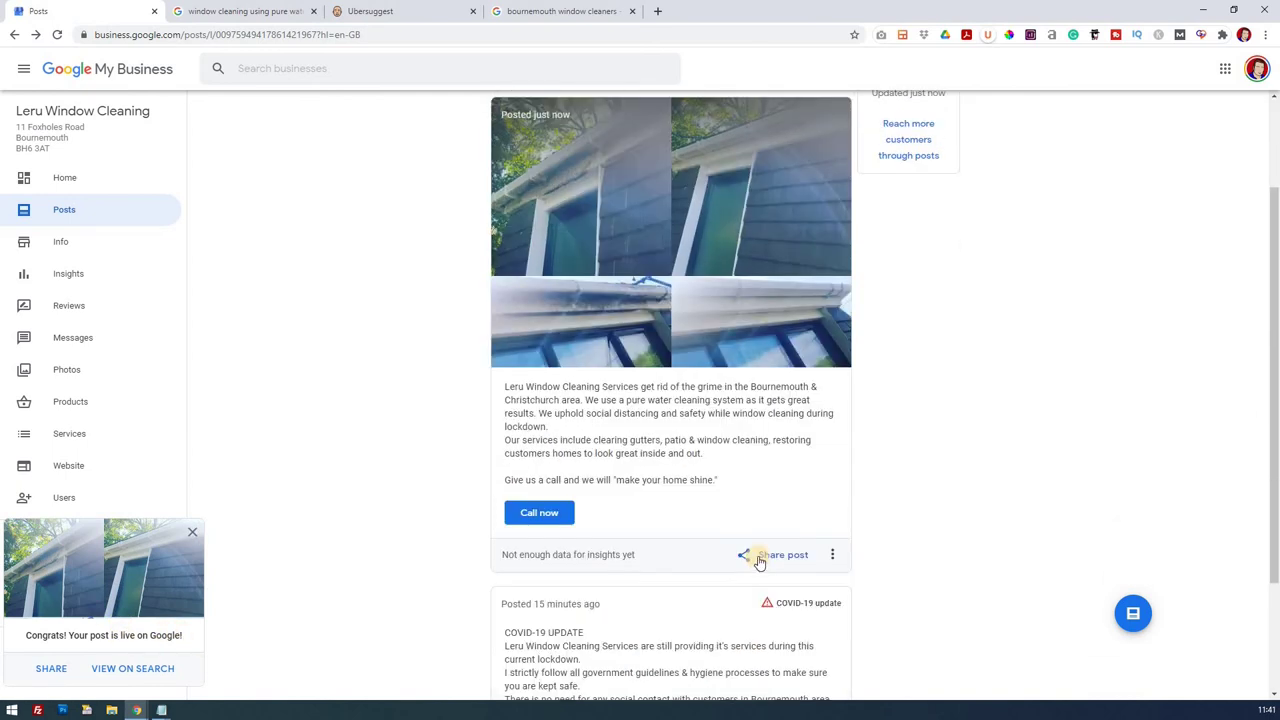
{"action": "left_click", "coordinate": [758, 561]}
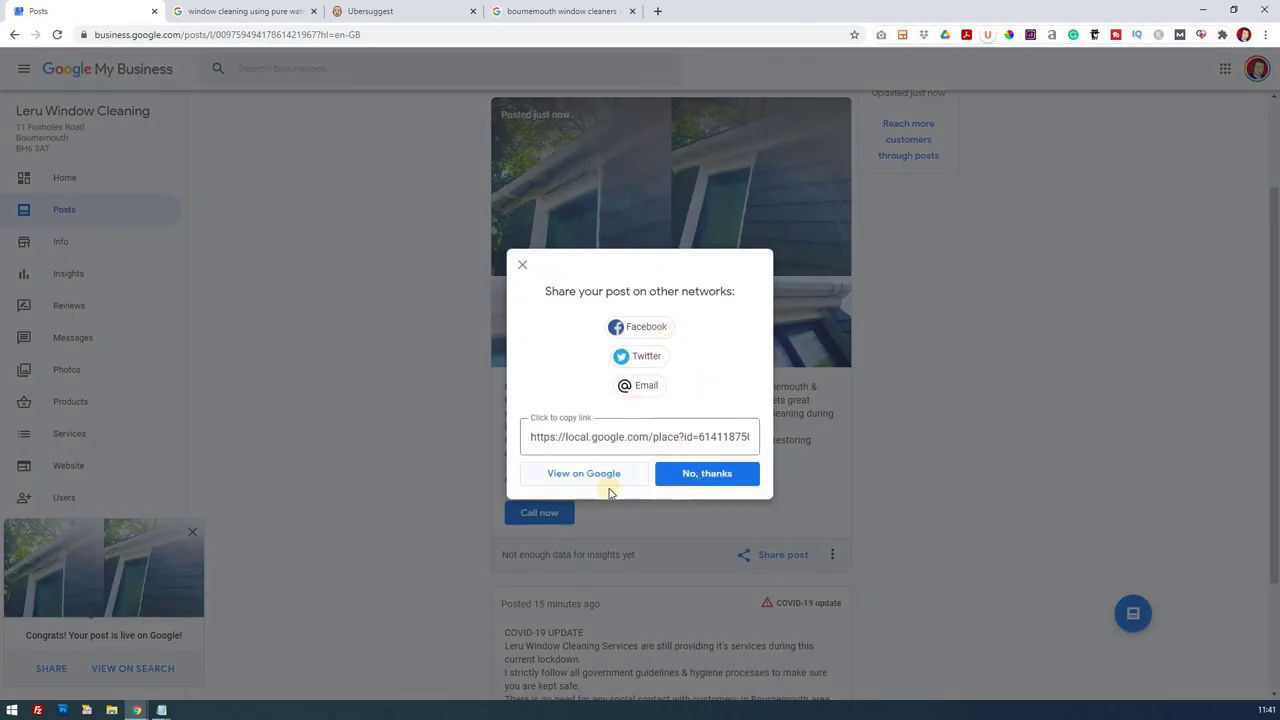
{"action": "left_click", "coordinate": [373, 500]}
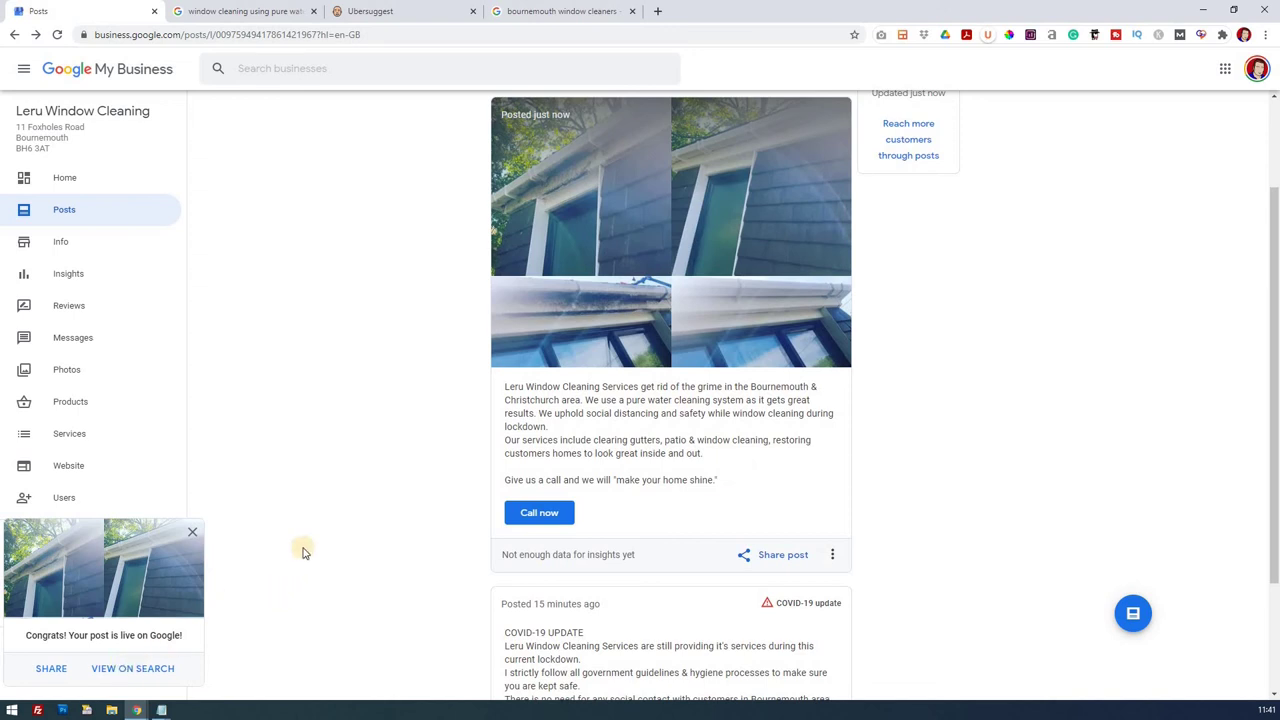
View the published post on Google Search and look through the listing's latest updates beneath it
{"action": "left_click", "coordinate": [146, 674]}
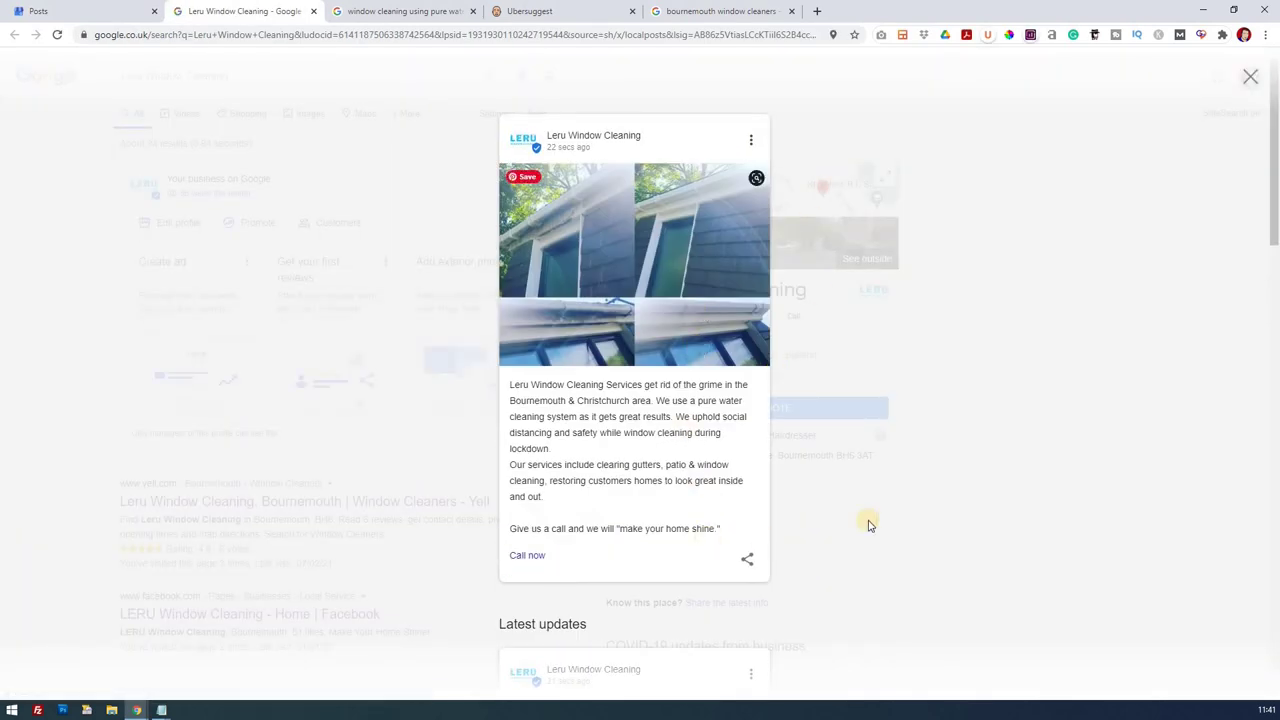
{"action": "scroll", "coordinate": [926, 507], "scroll_direction": "down", "scroll_amount": 2}
{"action": "scroll", "coordinate": [926, 507], "scroll_direction": "down", "scroll_amount": 6}
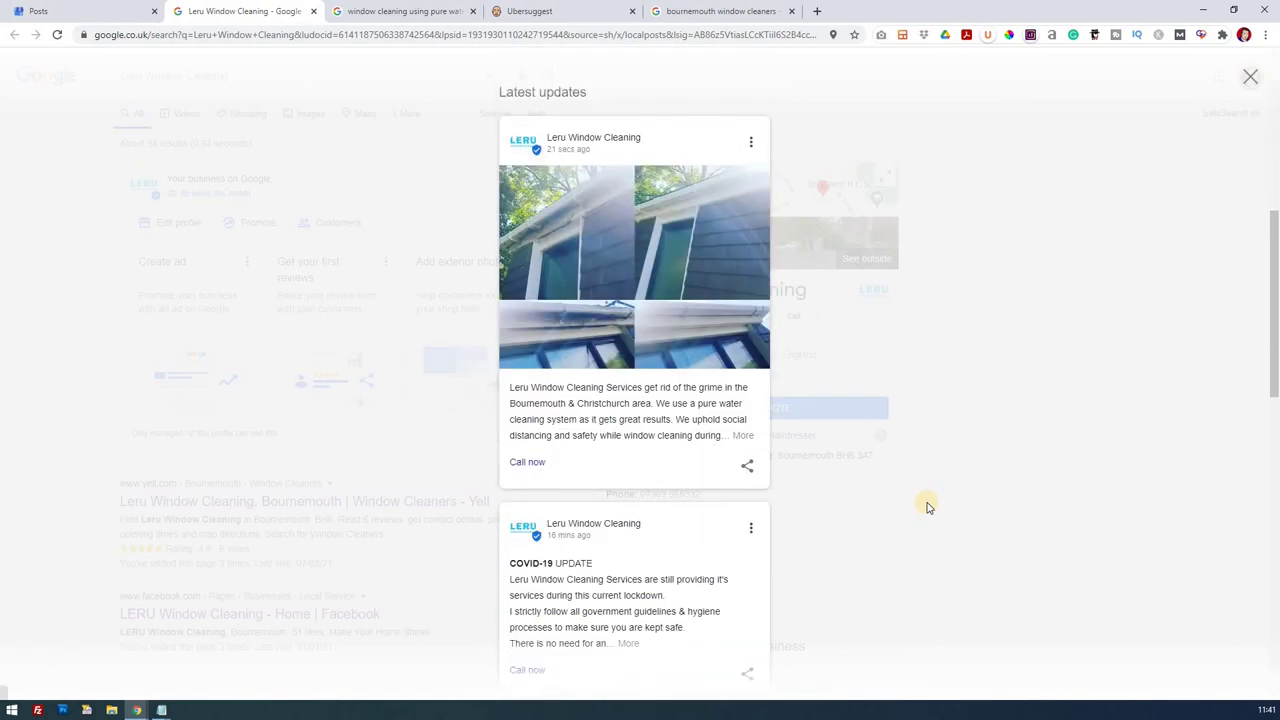
{"action": "scroll", "coordinate": [918, 507], "scroll_direction": "down", "scroll_amount": 2}
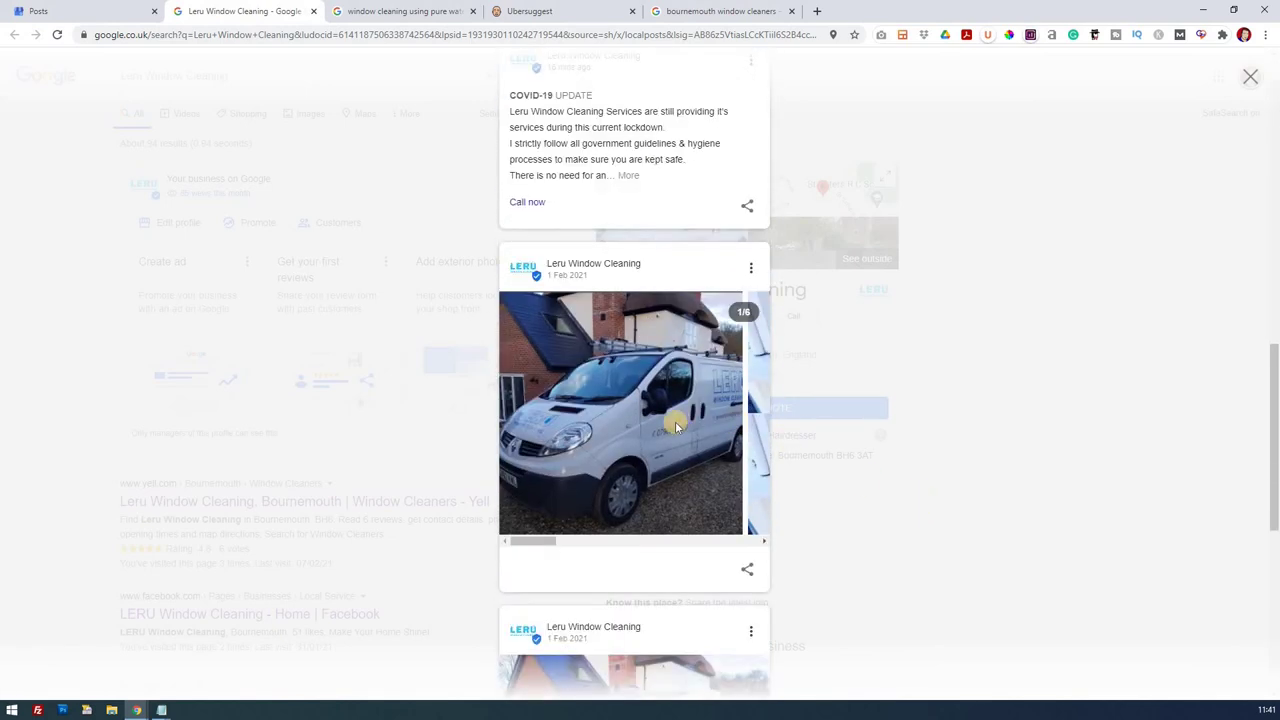
{"action": "scroll", "coordinate": [840, 514], "scroll_direction": "down", "scroll_amount": 2}
{"action": "scroll", "coordinate": [707, 490], "scroll_direction": "up", "scroll_amount": 4}
{"action": "scroll", "coordinate": [650, 455], "scroll_direction": "up", "scroll_amount": 1}
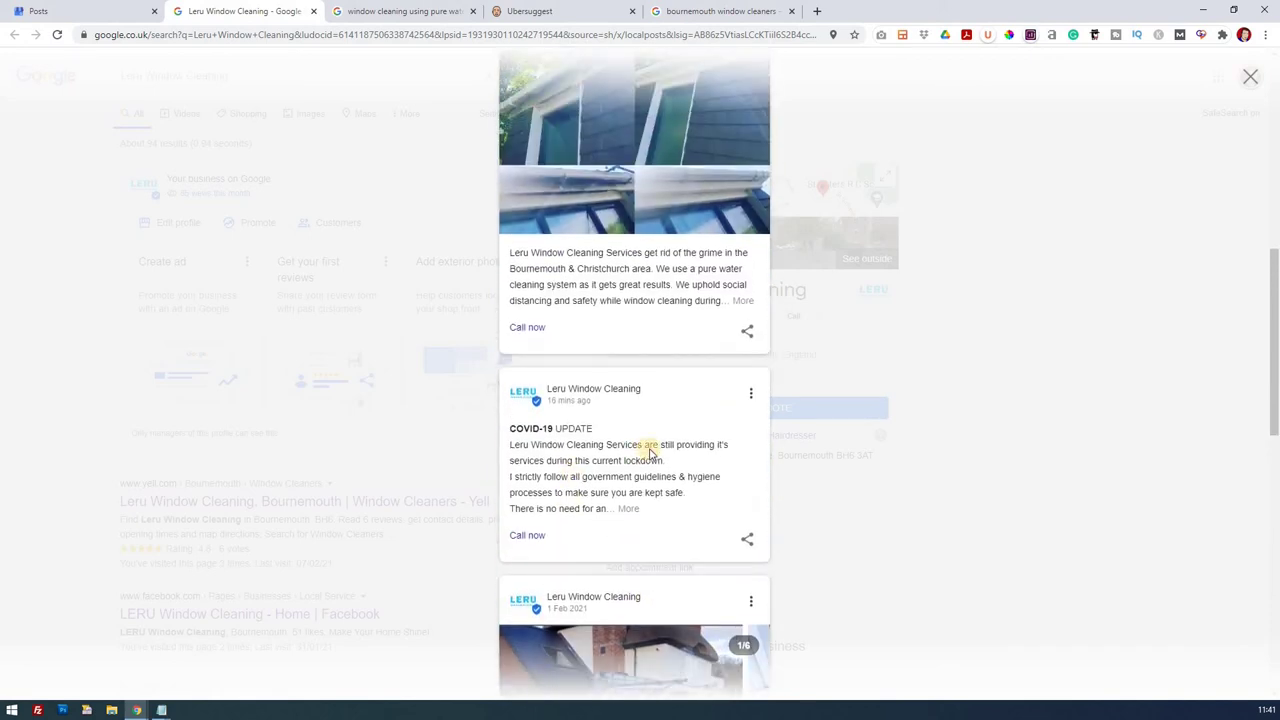
{"action": "scroll", "coordinate": [648, 468], "scroll_direction": "up", "scroll_amount": 2}
{"action": "scroll", "coordinate": [963, 309], "scroll_direction": "down", "scroll_amount": 5}
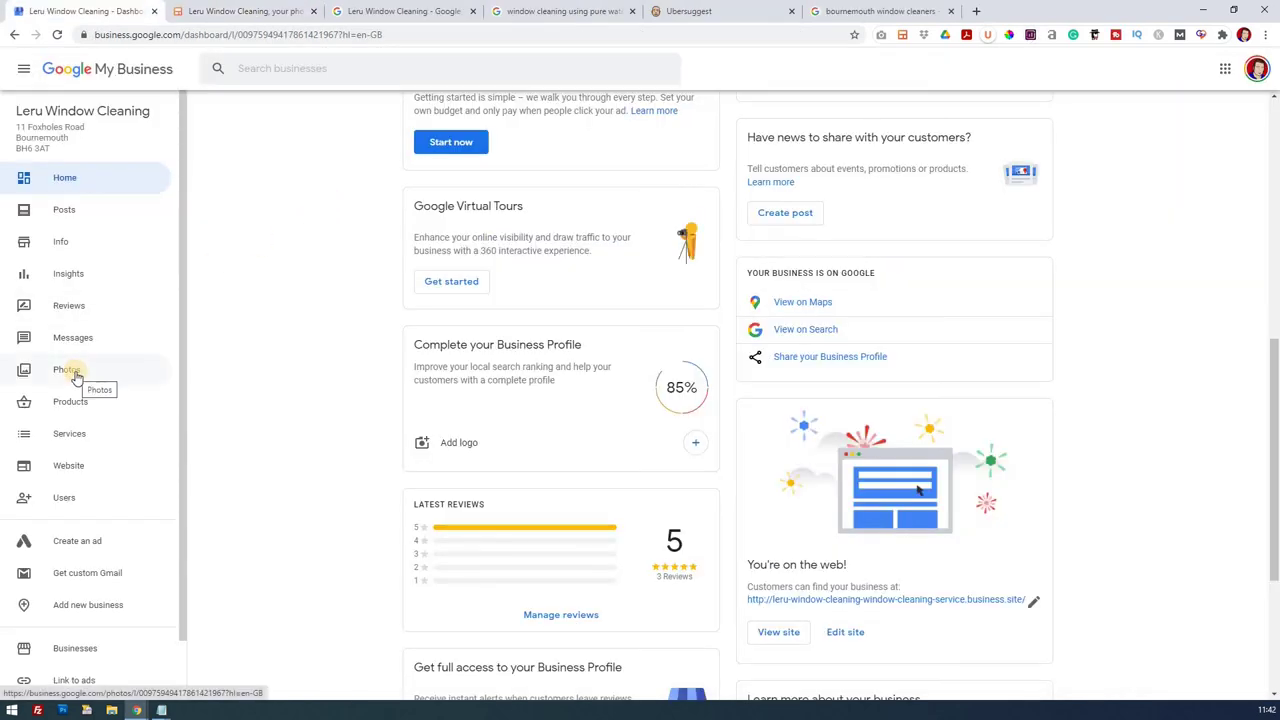
Upload clean.jpg, clean-upvc.jpg, gutter.jpg and leruwindows.jpg from the Desktop to the Leru Window Cleaning listing's photos
{"action": "left_click", "coordinate": [76, 375]}
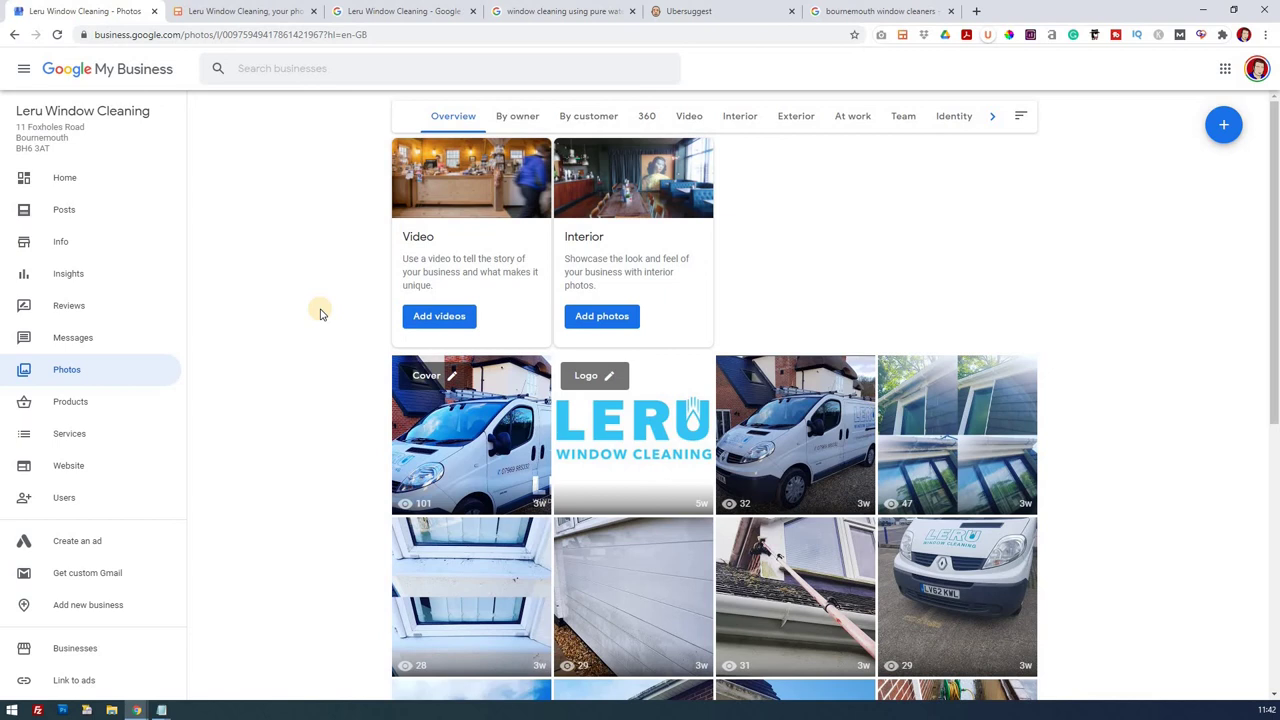
{"action": "left_click", "coordinate": [1224, 124]}
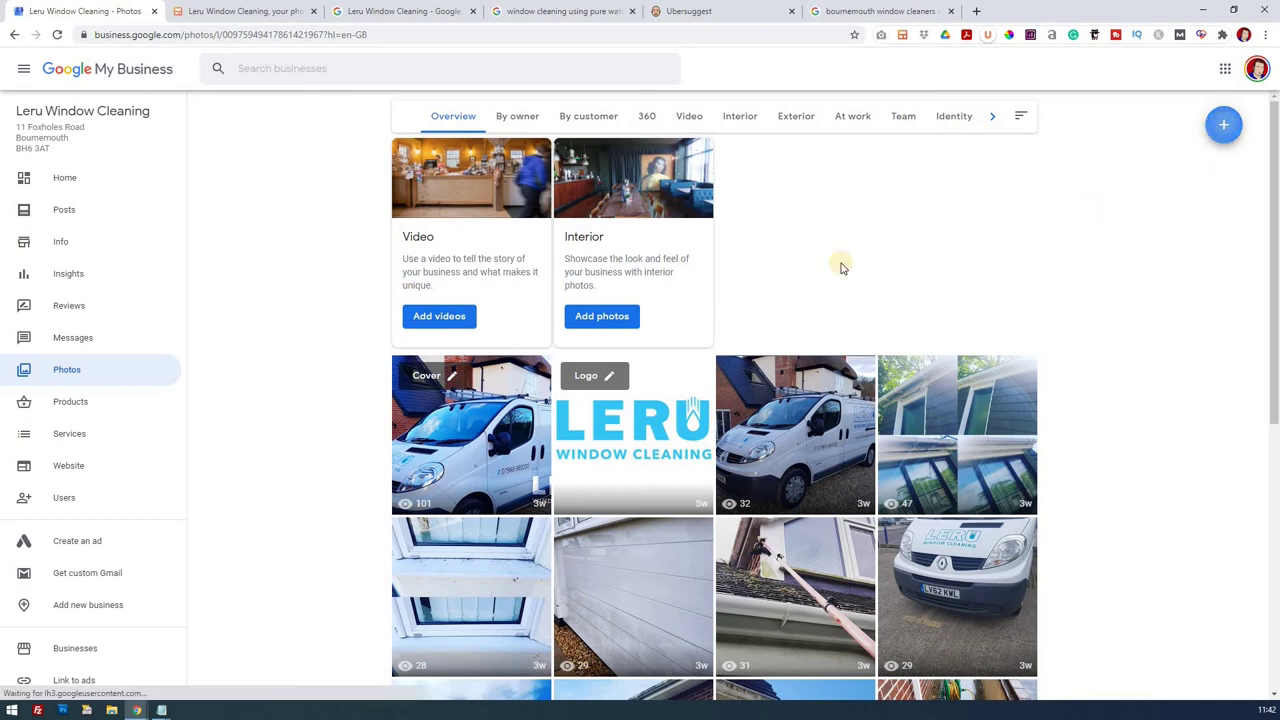
{"action": "left_click", "coordinate": [606, 392]}
{"action": "left_click", "coordinate": [190, 139]}
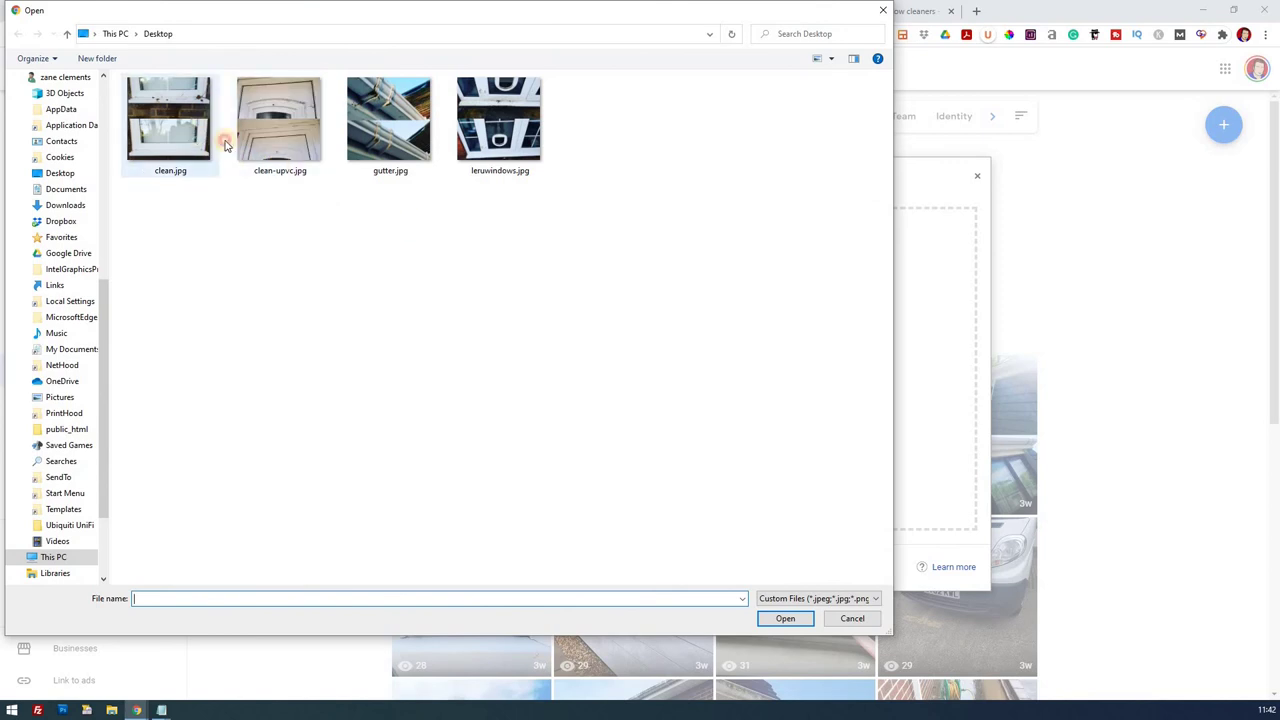
{"action": "left_click", "coordinate": [493, 143], "text": "shift"}
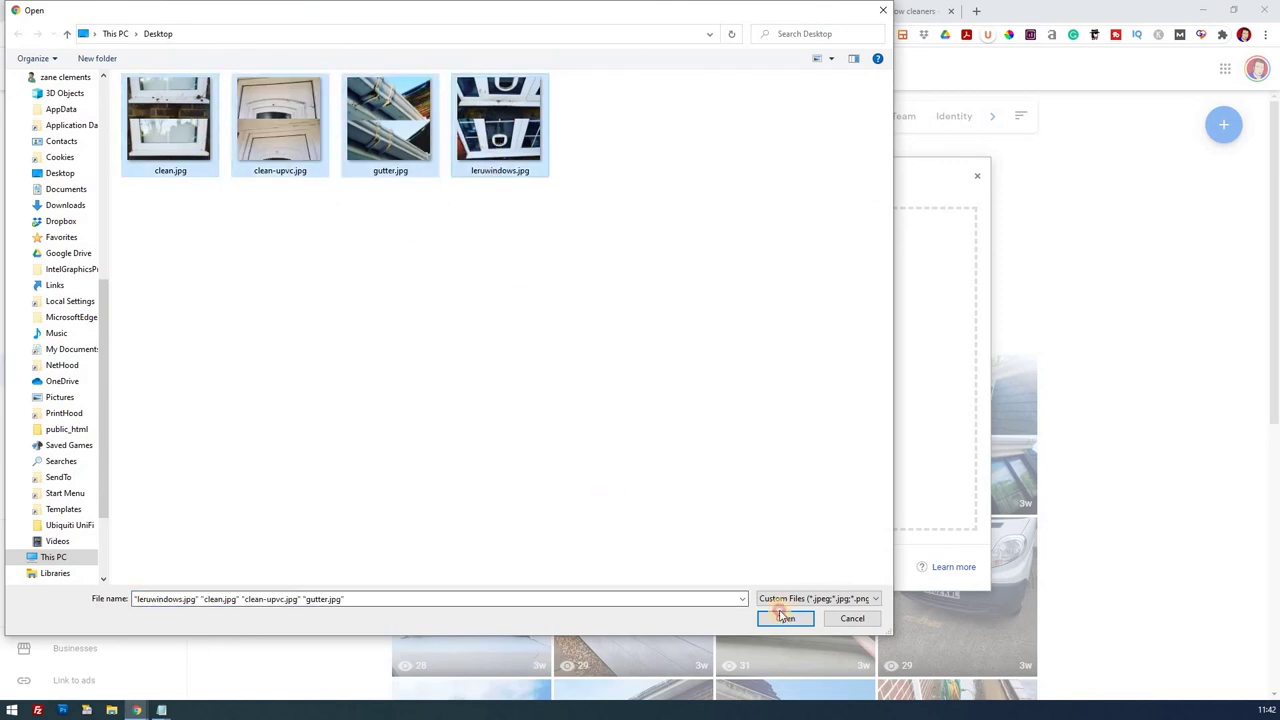
{"action": "left_click", "coordinate": [784, 617]}
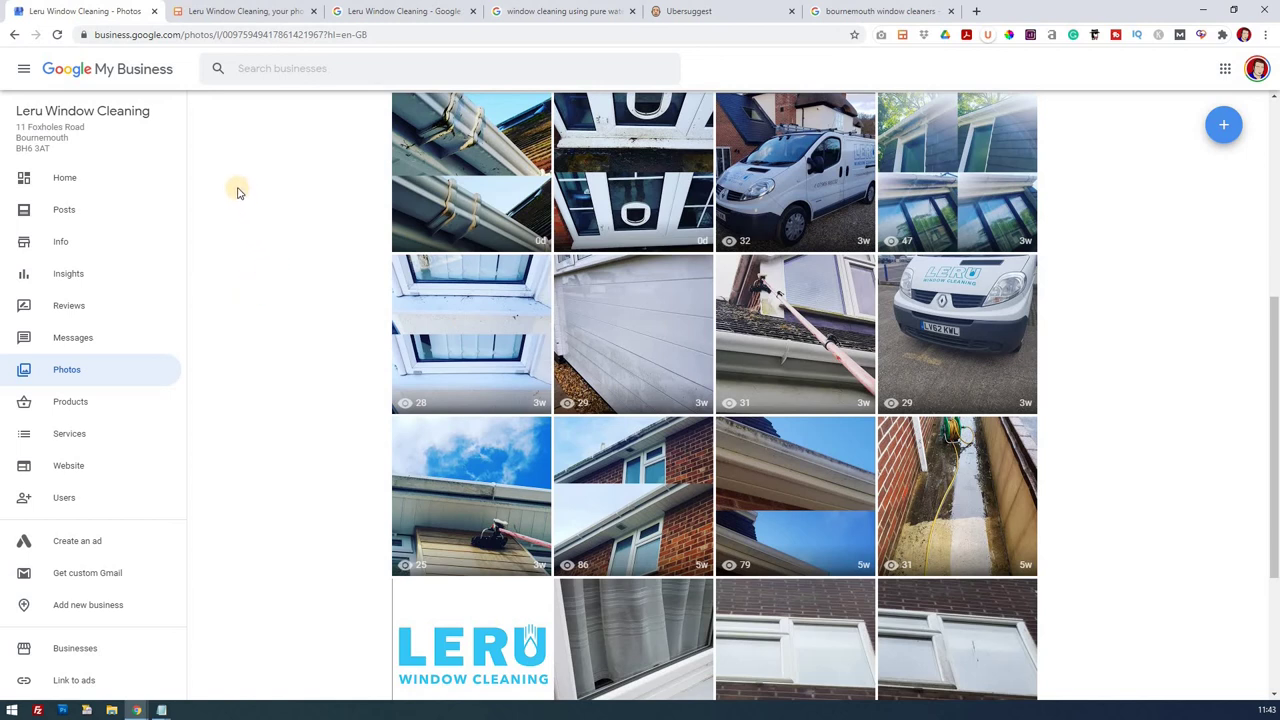
Read the shared Leru Window Cleaning email about monthly photo views, including the most popular photo and the suggestions for more photos
{"action": "left_click", "coordinate": [251, 12]}
{"action": "scroll", "coordinate": [300, 234], "scroll_direction": "down", "scroll_amount": 3}
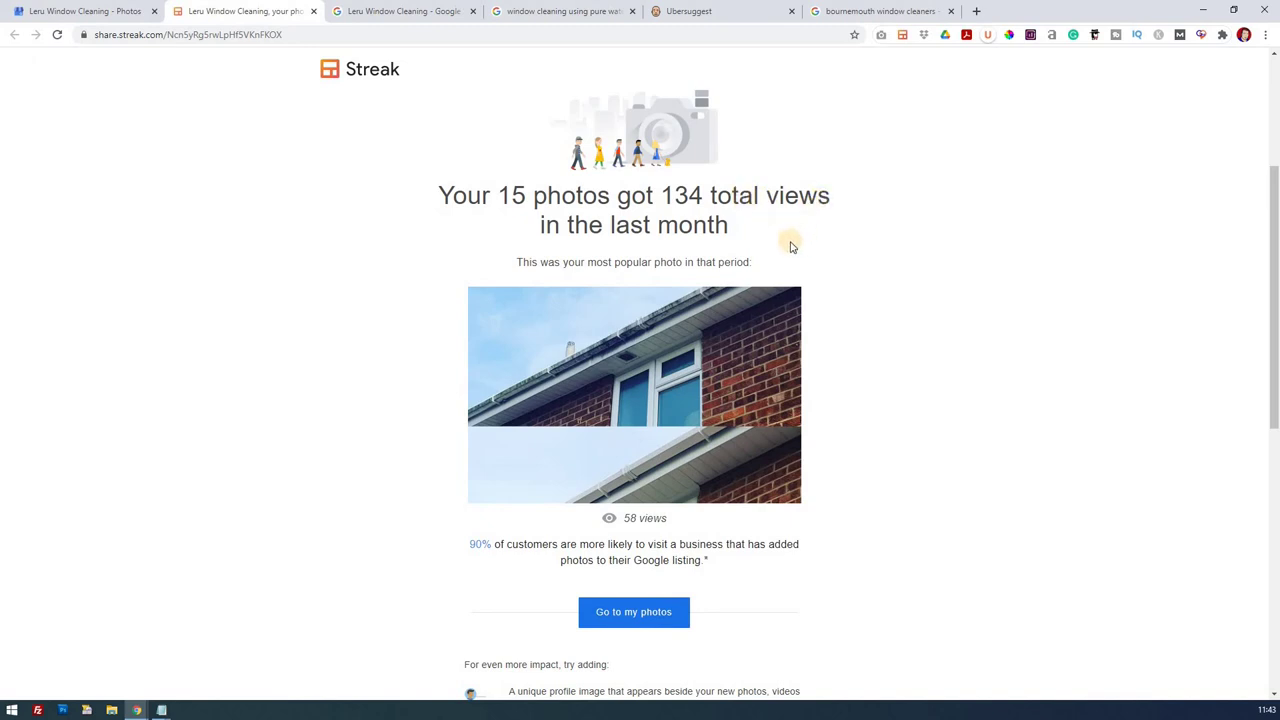
{"action": "scroll", "coordinate": [794, 246], "scroll_direction": "down", "scroll_amount": 2}
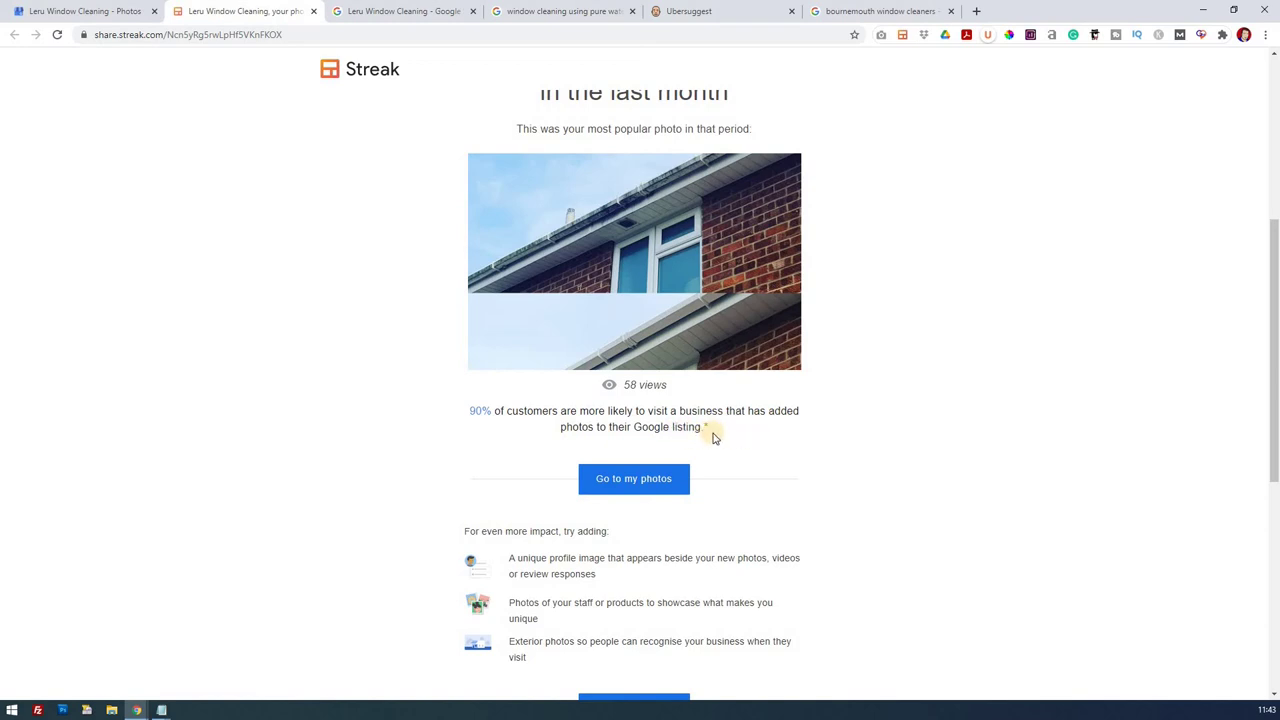
{"action": "scroll", "coordinate": [714, 438], "scroll_direction": "down", "scroll_amount": 1}
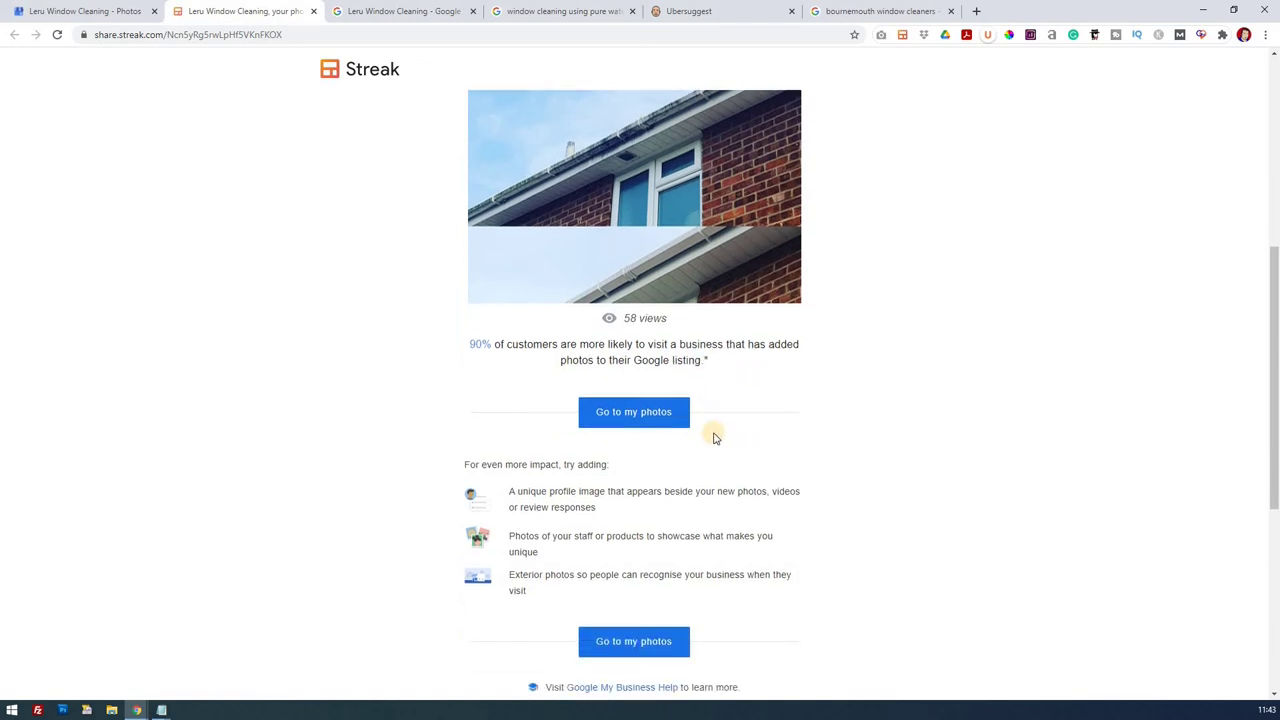
{"action": "scroll", "coordinate": [697, 446], "scroll_direction": "up", "scroll_amount": 2}
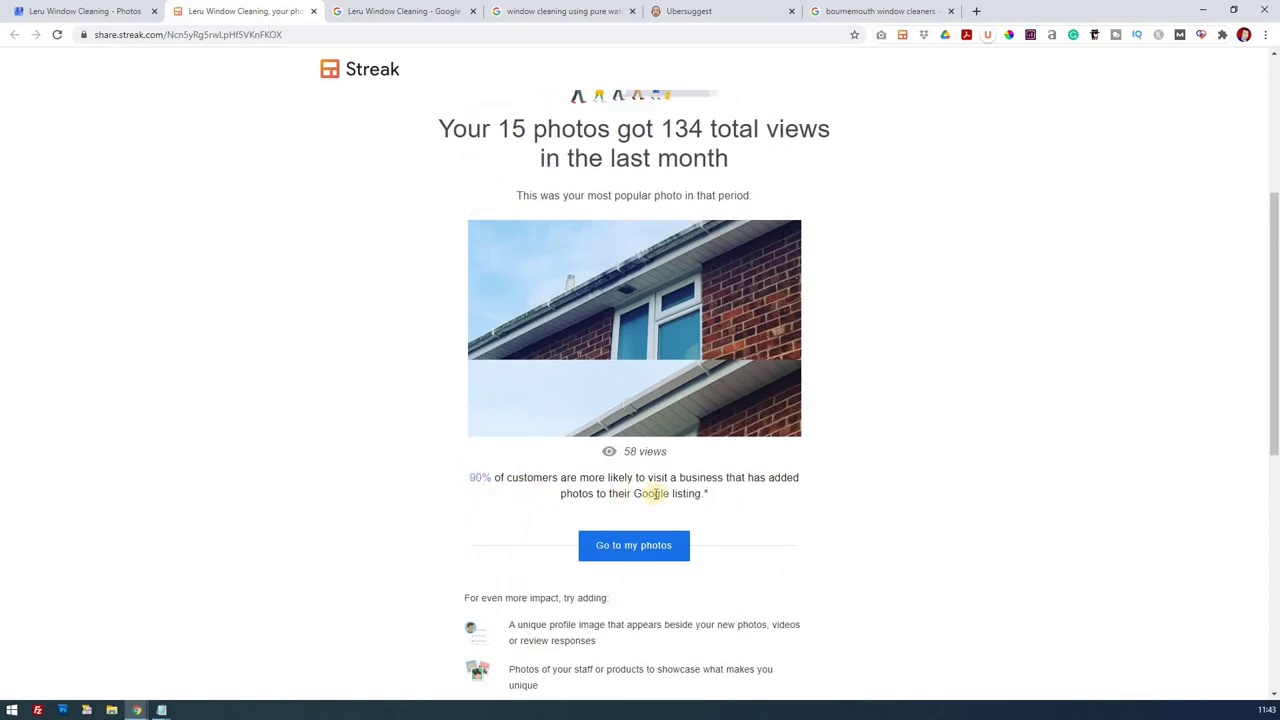
{"action": "scroll", "coordinate": [675, 495], "scroll_direction": "up", "scroll_amount": 3}
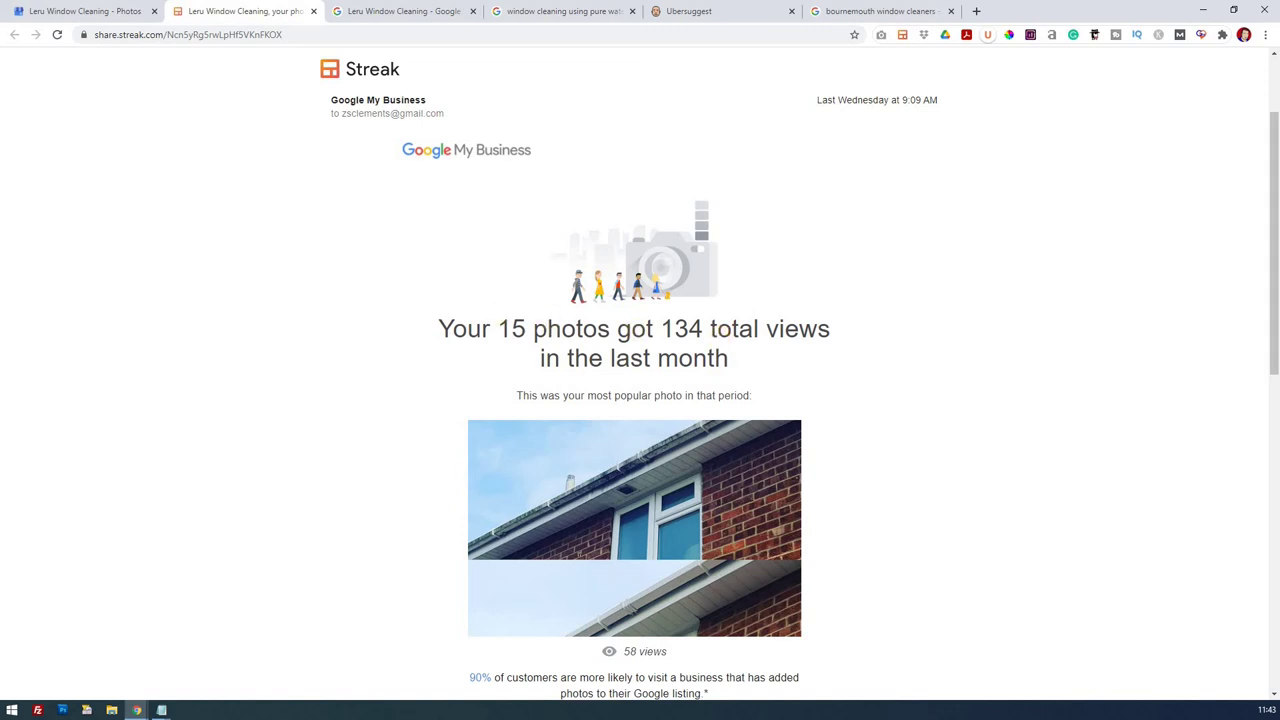
Examine the Zanet Design Ltd email on monthly photo views and its most popular photo for comparison
{"action": "left_click", "coordinate": [370, 11]}
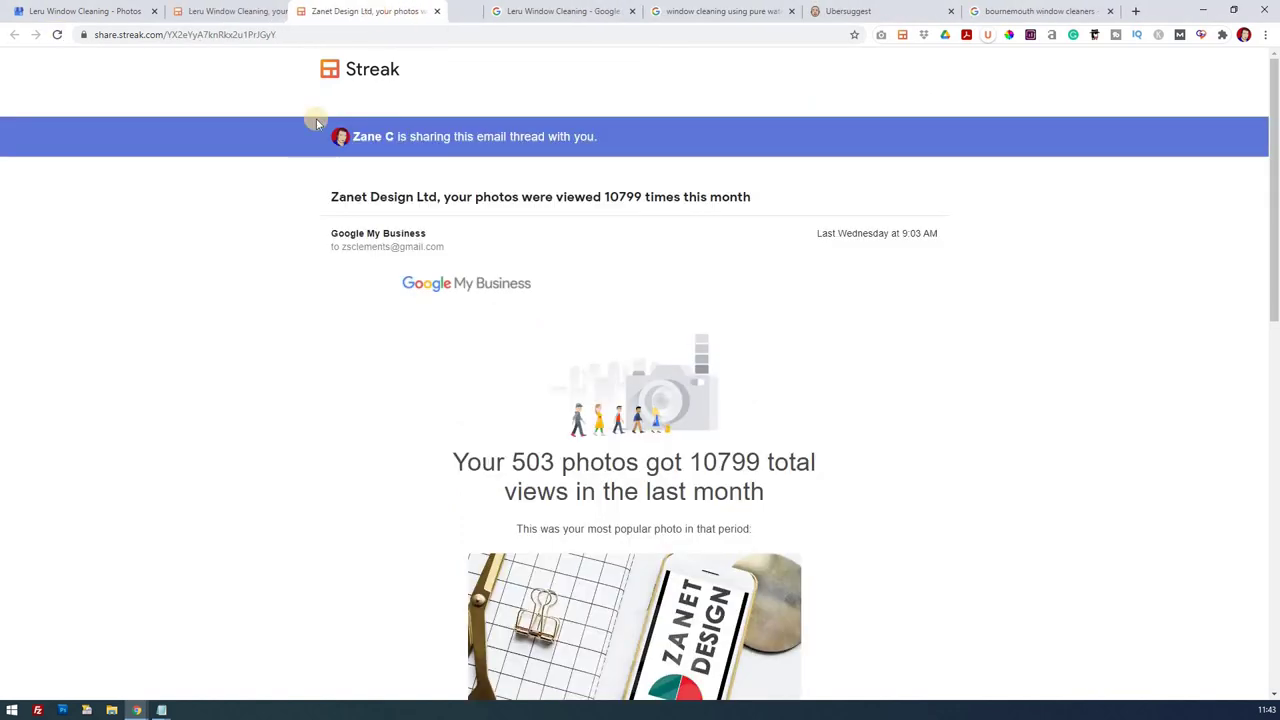
{"action": "scroll", "coordinate": [300, 205], "scroll_direction": "down", "scroll_amount": 2}
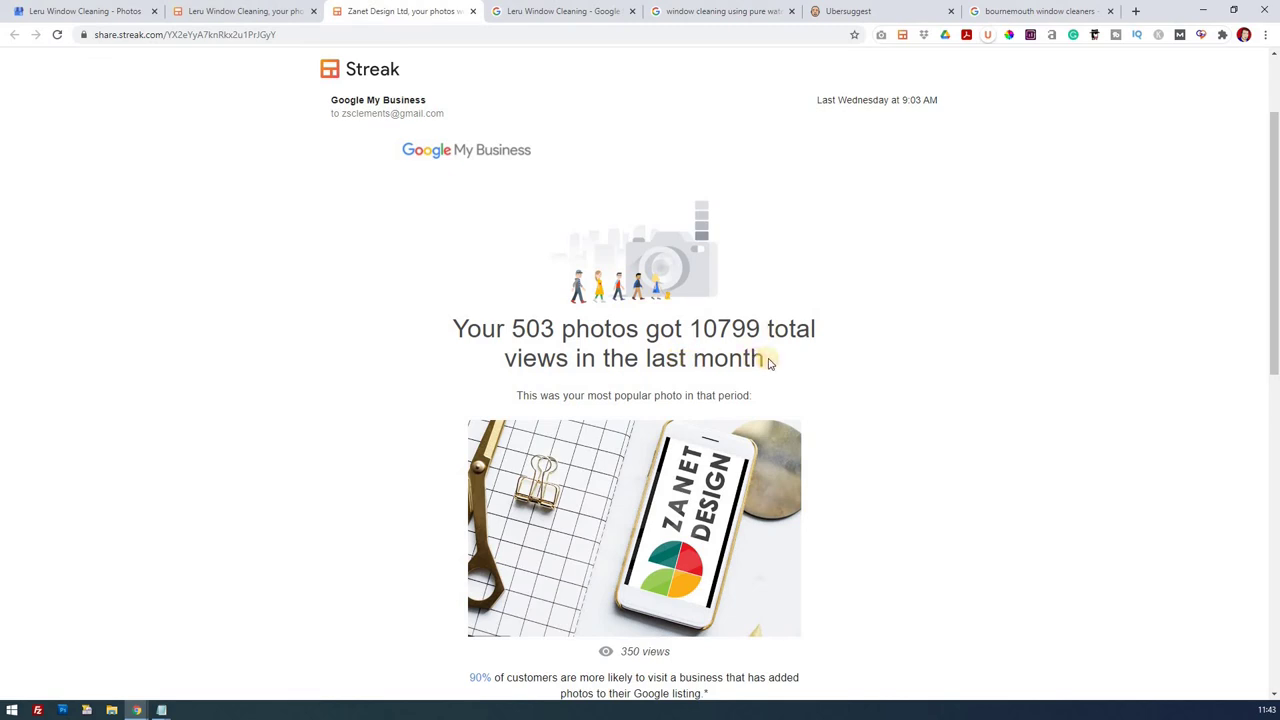
{"action": "scroll", "coordinate": [771, 364], "scroll_direction": "down", "scroll_amount": 1}
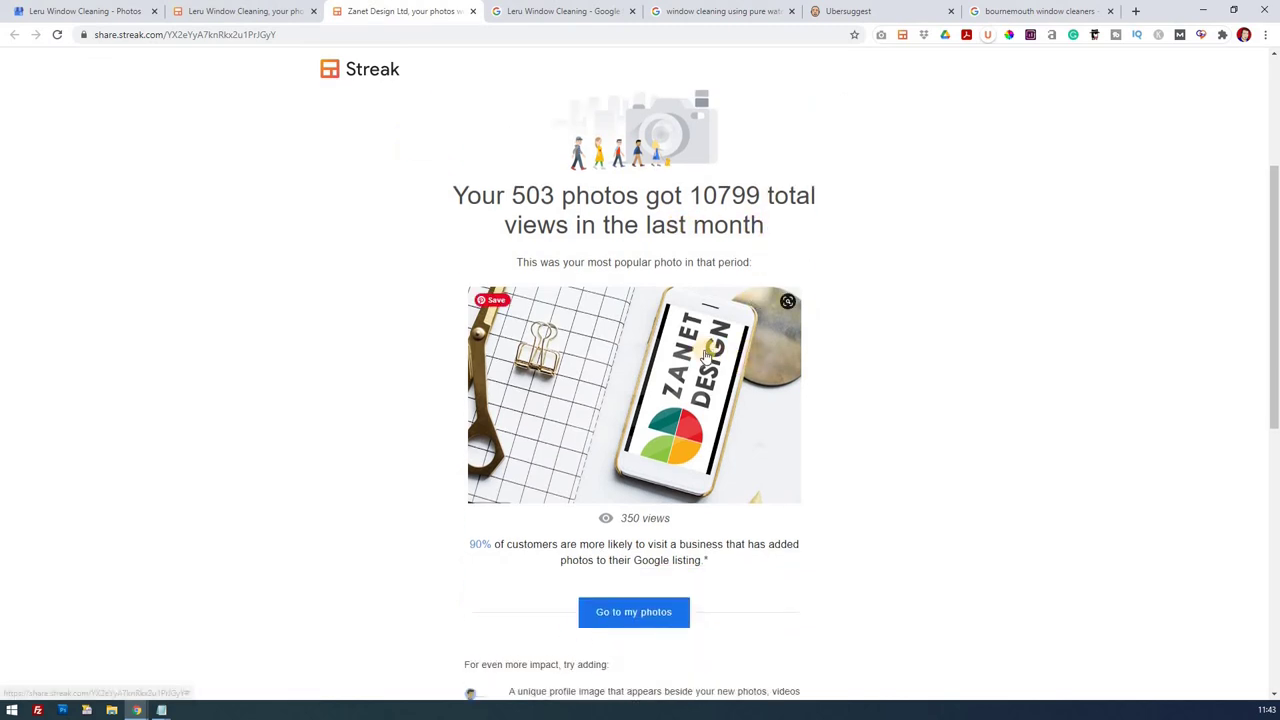
{"action": "scroll", "coordinate": [704, 358], "scroll_direction": "down", "scroll_amount": 1}
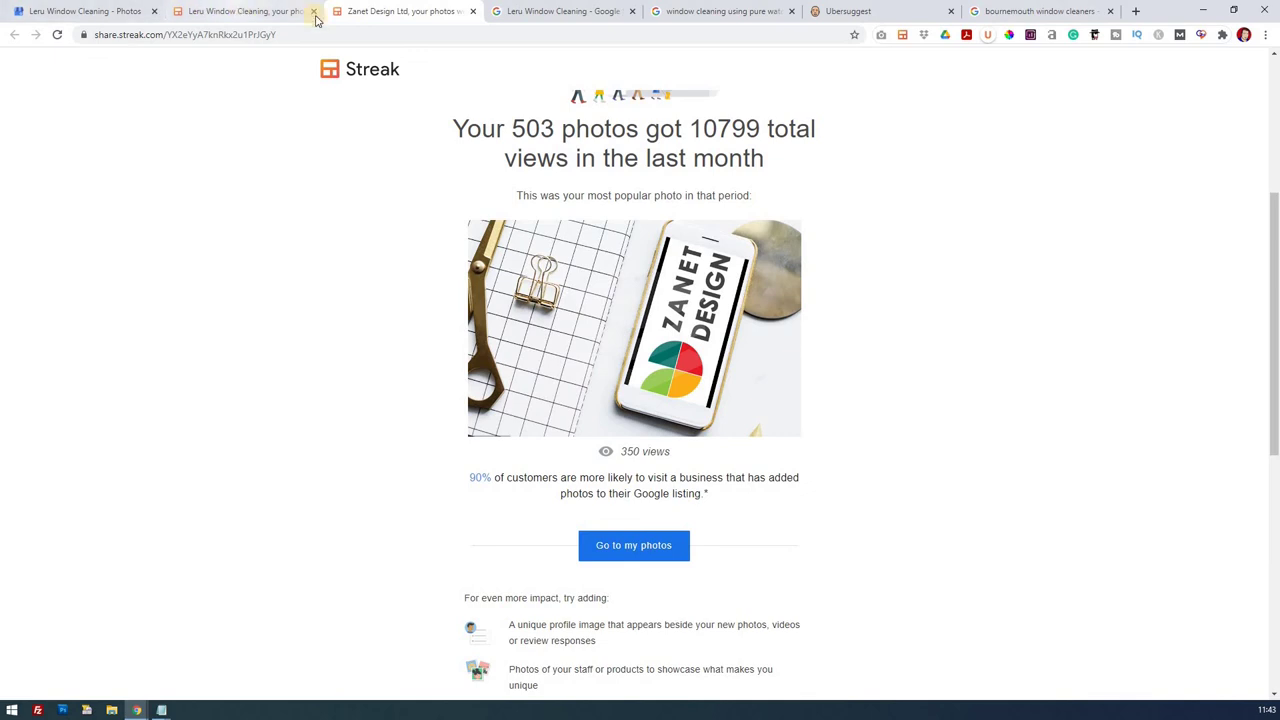
Return to Google My Business, open Messages and view the quote request and the Google My Business conversations
{"action": "left_click", "coordinate": [88, 11]}
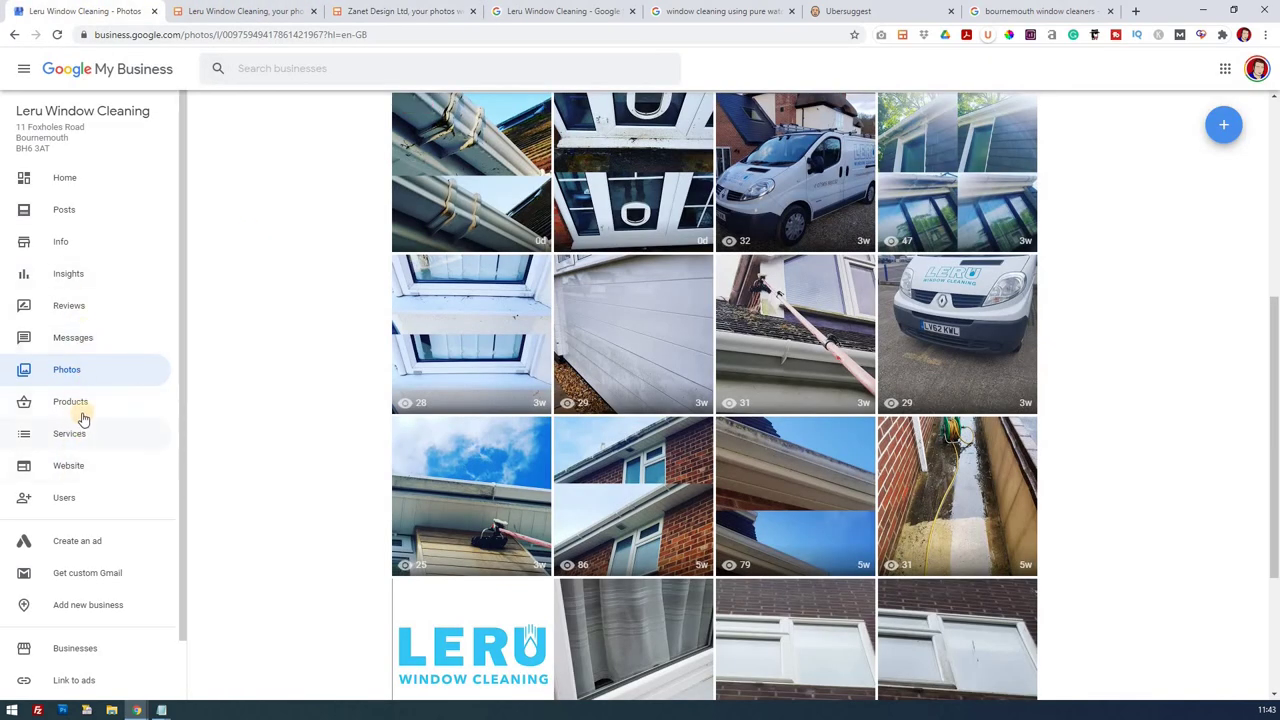
{"action": "left_click", "coordinate": [80, 340]}
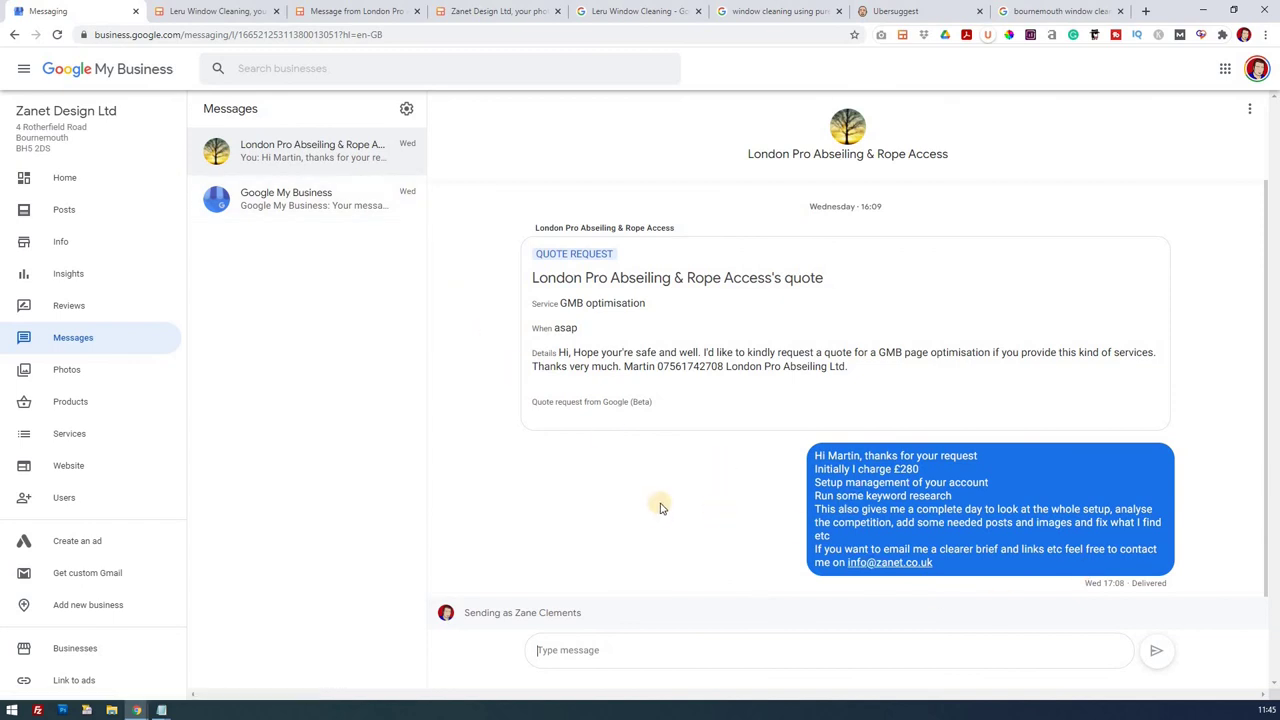
{"action": "left_click", "coordinate": [293, 201]}
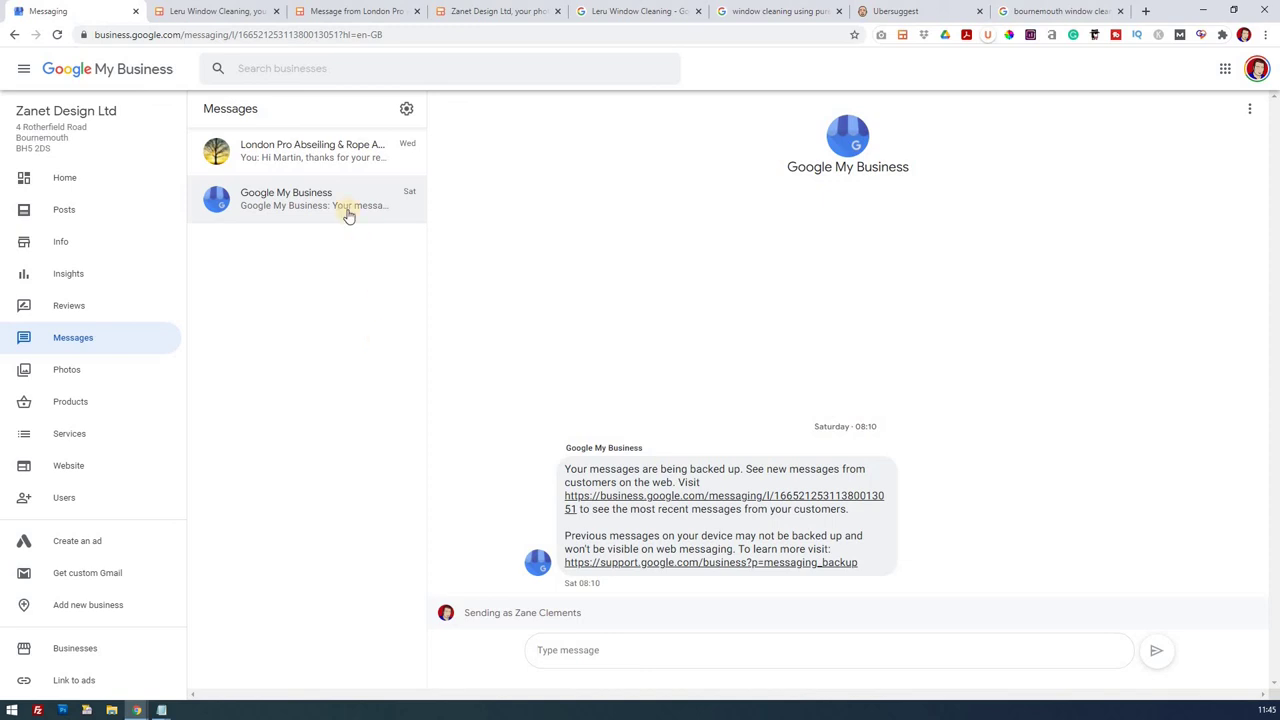
{"action": "left_click", "coordinate": [343, 161]}
{"action": "left_click", "coordinate": [298, 191]}
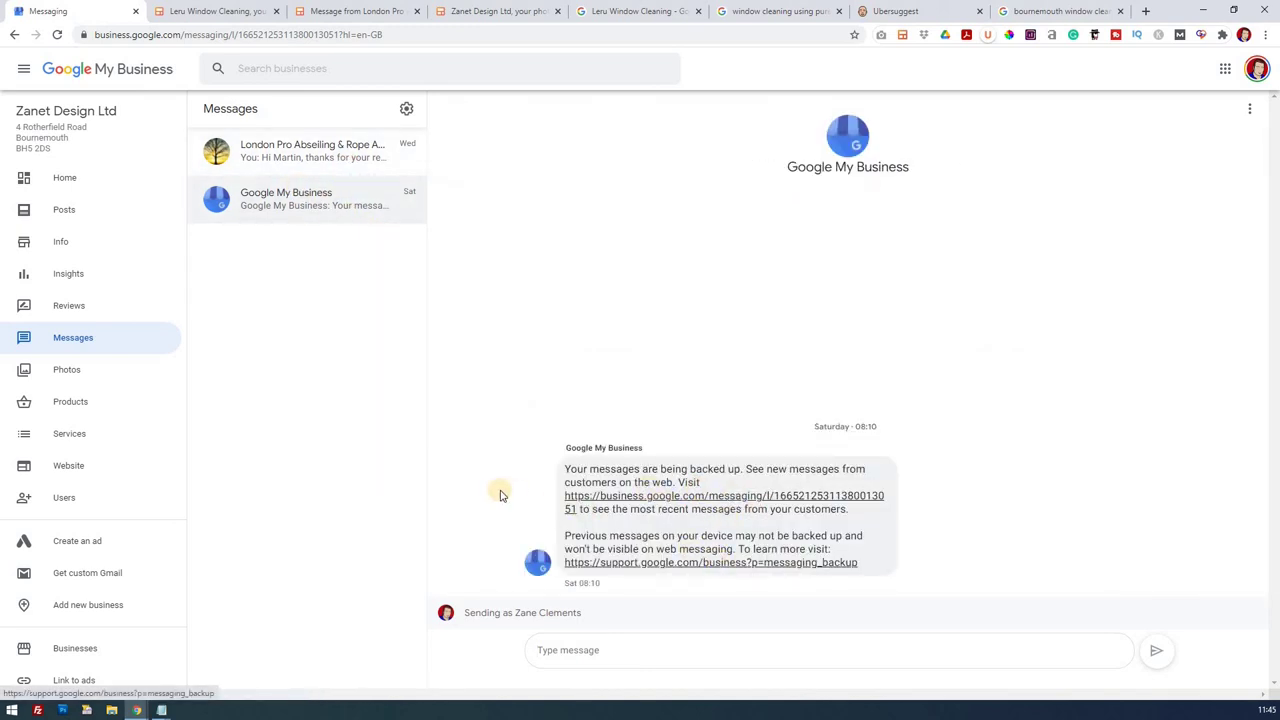